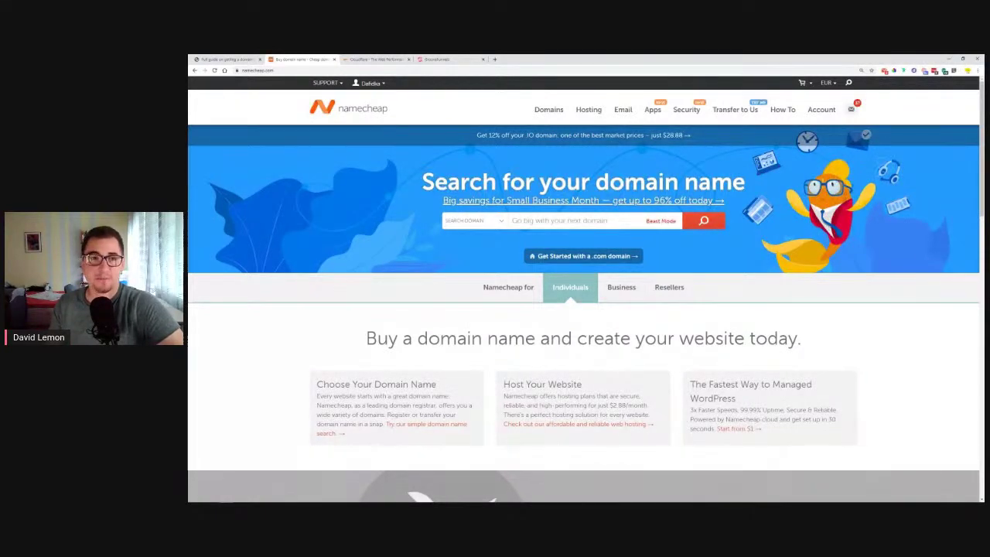
Search for domains matching the site owner's full name and look through the available extensions and prices.
mouse_move(371, 85)
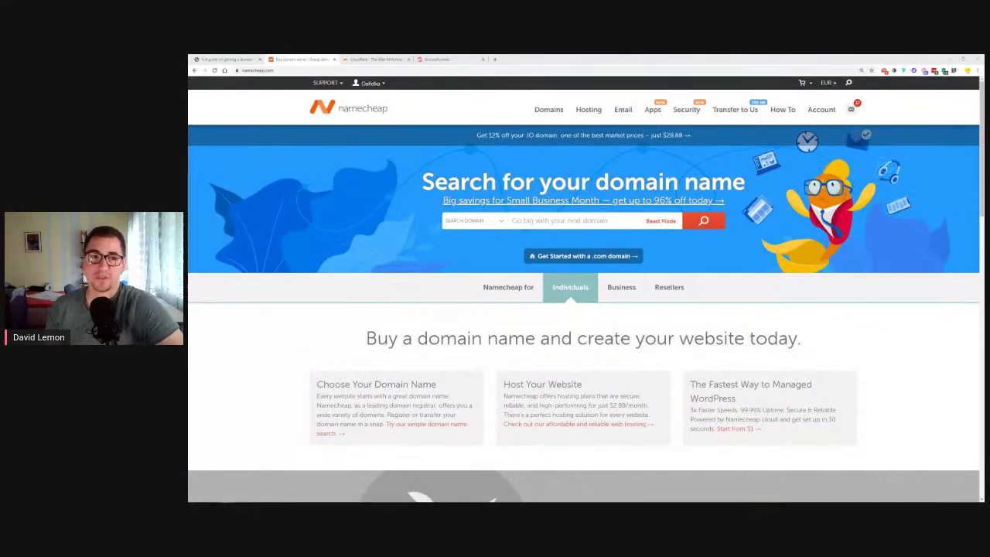
left_click(571, 222)
type("david lemon")
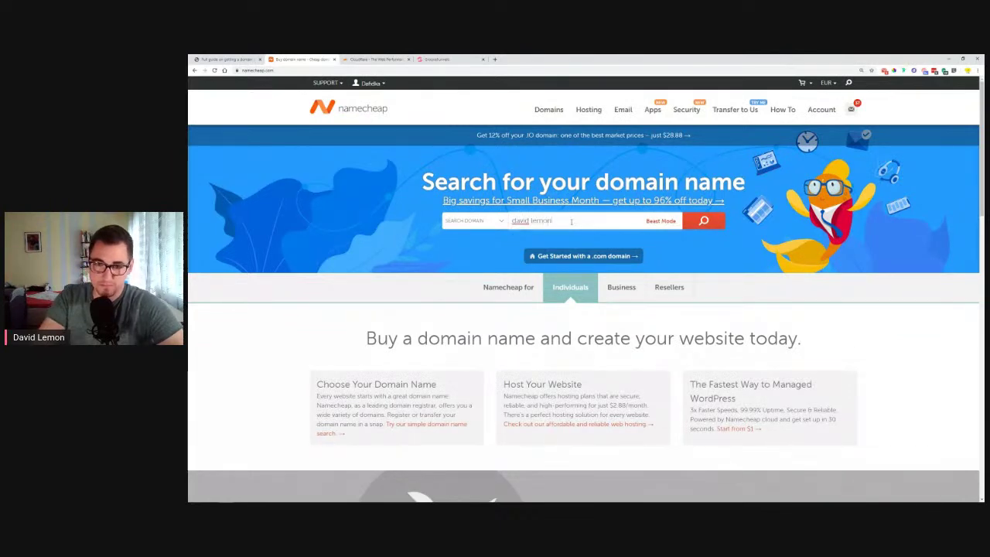
key("Return")
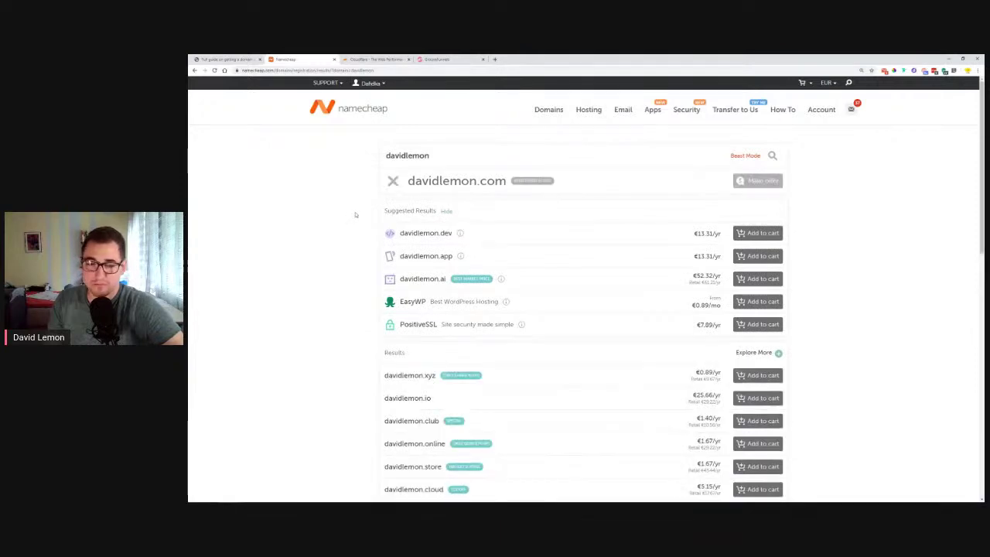
scroll(356, 215, "down", 5)
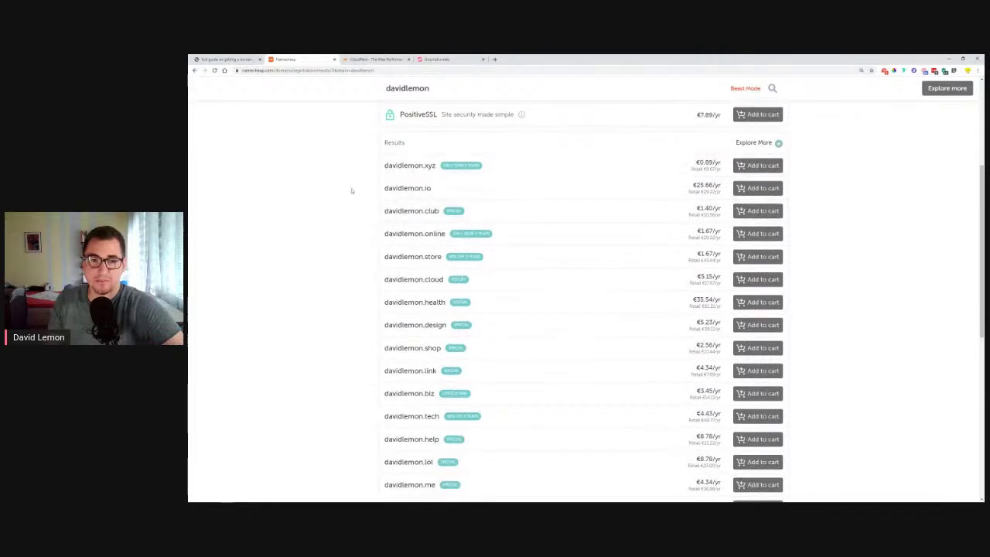
scroll(346, 225, "up", 2)
scroll(346, 225, "up", 2)
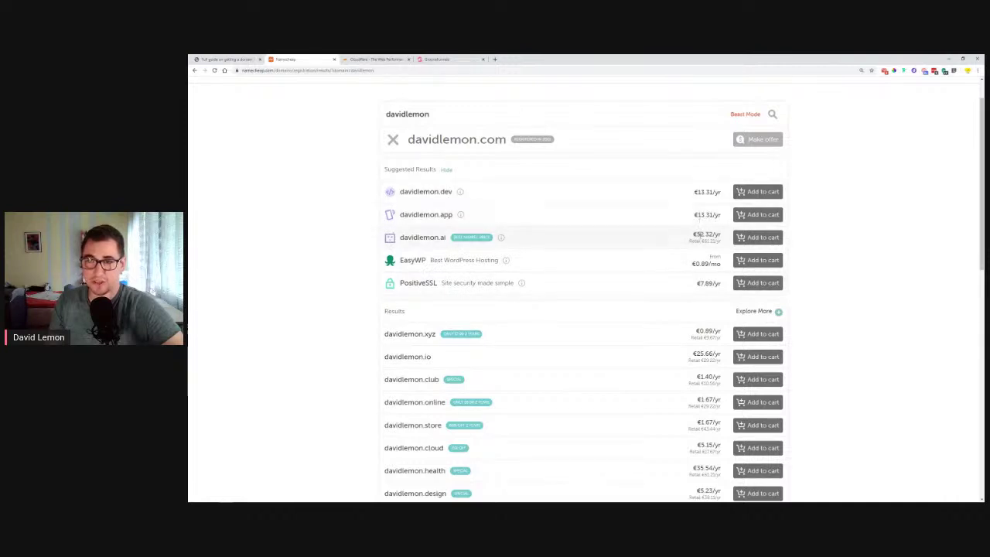
Set the displayed price currency to U.S. Dollar.
scroll(774, 232, "up", 1)
left_click(826, 82)
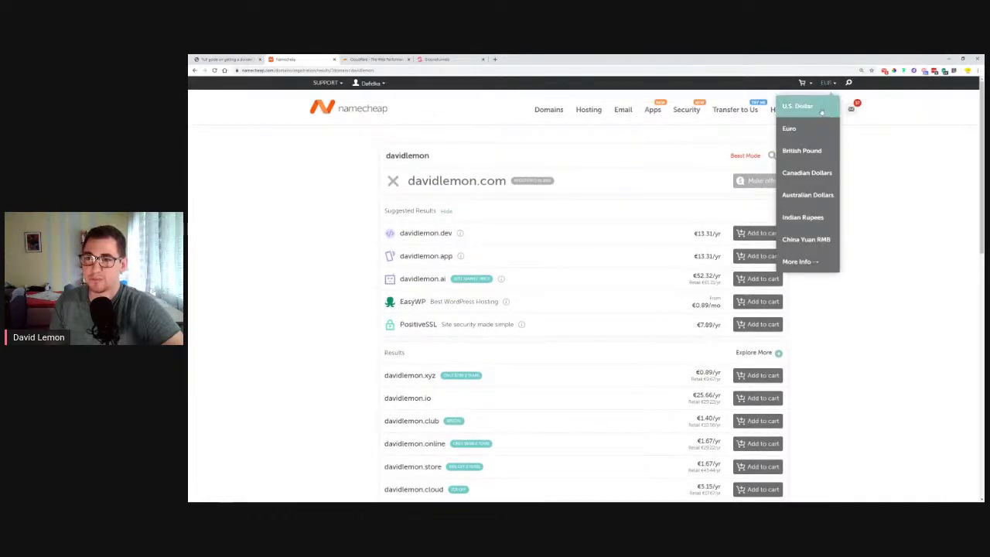
left_click(804, 106)
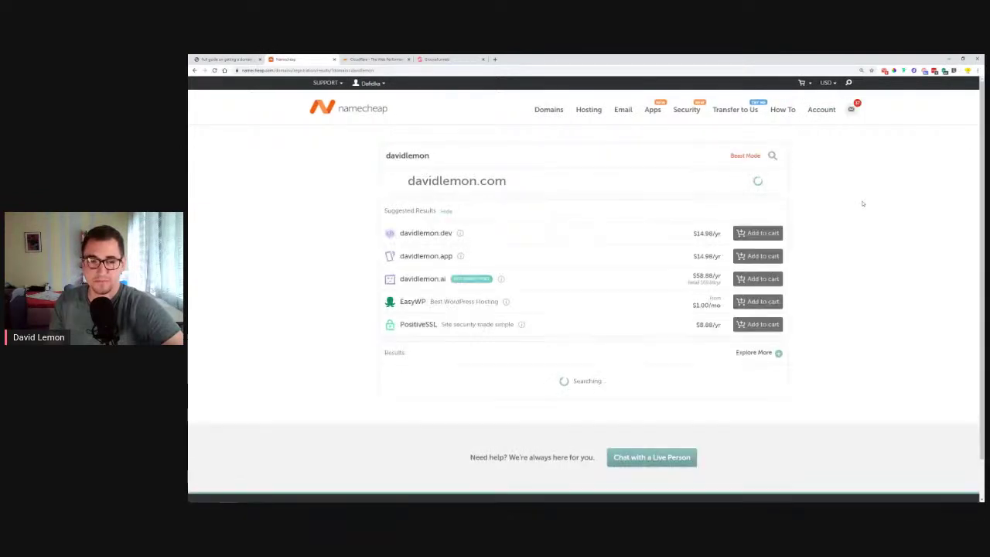
Expand the results to the 400+ additional extensions and filter them to those costing $2 or less.
scroll(862, 204, "down", 1)
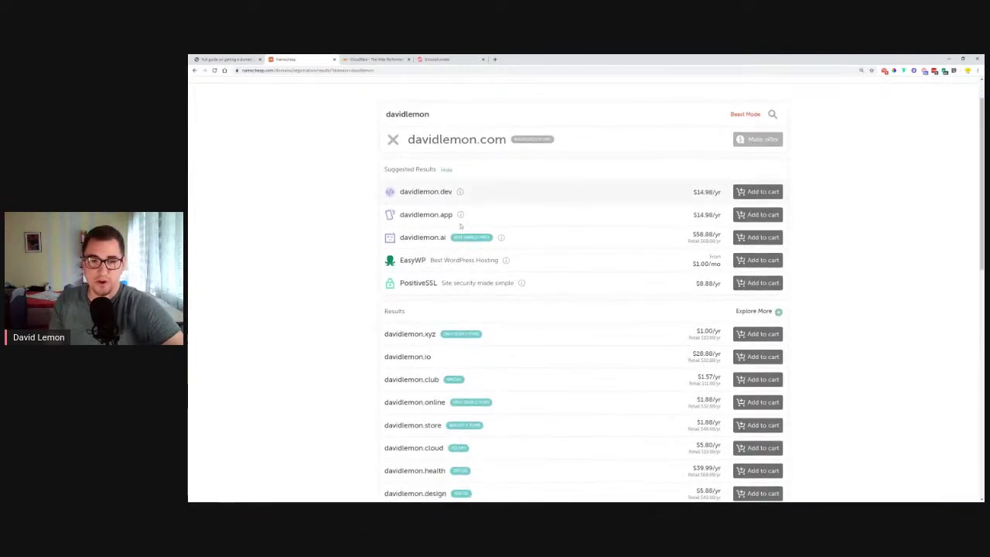
scroll(580, 309, "down", 1)
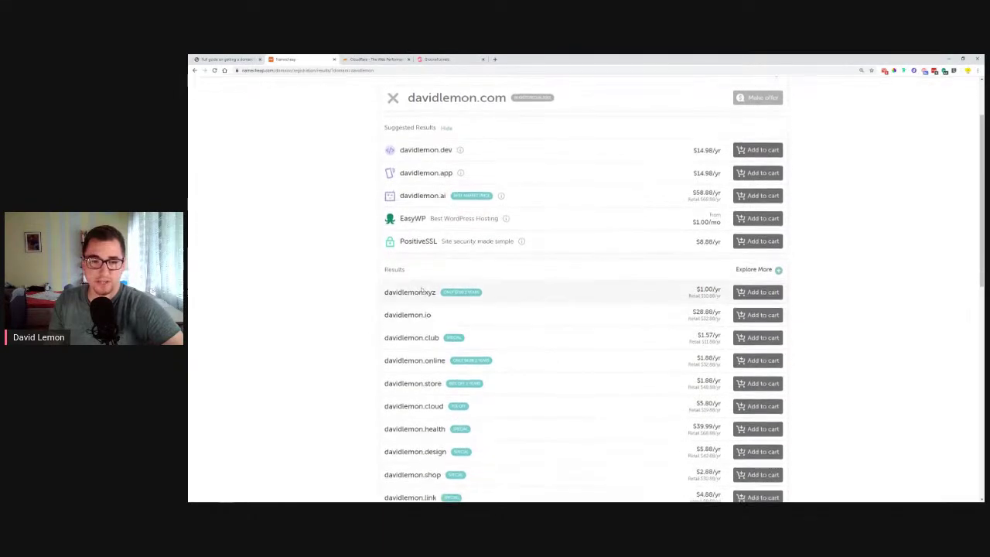
scroll(433, 309, "down", 6)
scroll(432, 308, "down", 4)
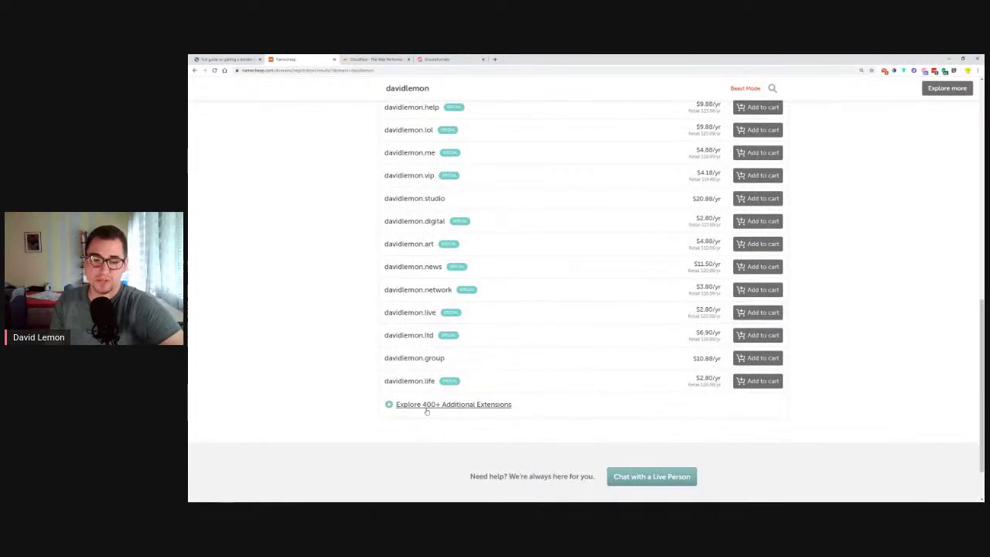
left_click(426, 404)
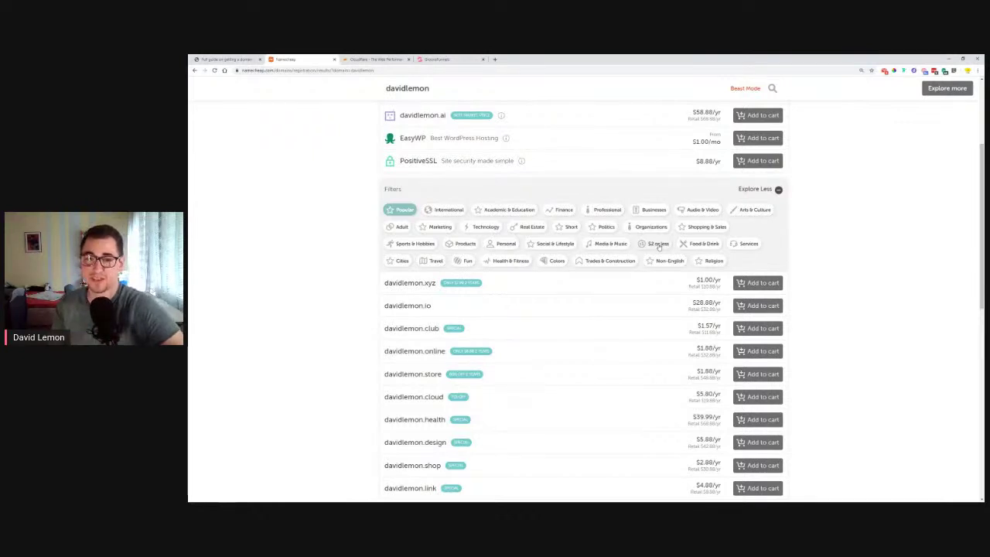
left_click(658, 244)
scroll(411, 373, "down", 10)
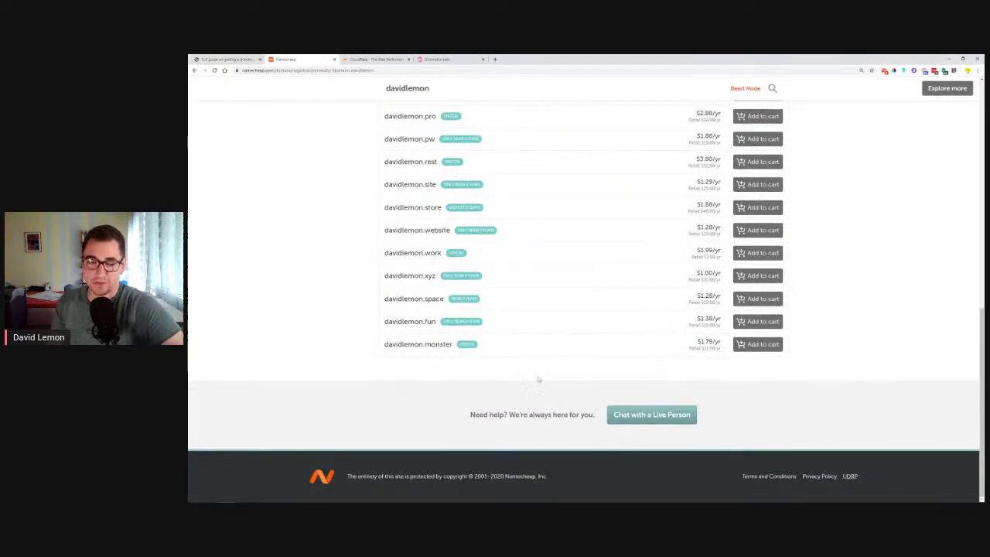
scroll(367, 298, "up", 5)
scroll(356, 275, "up", 2)
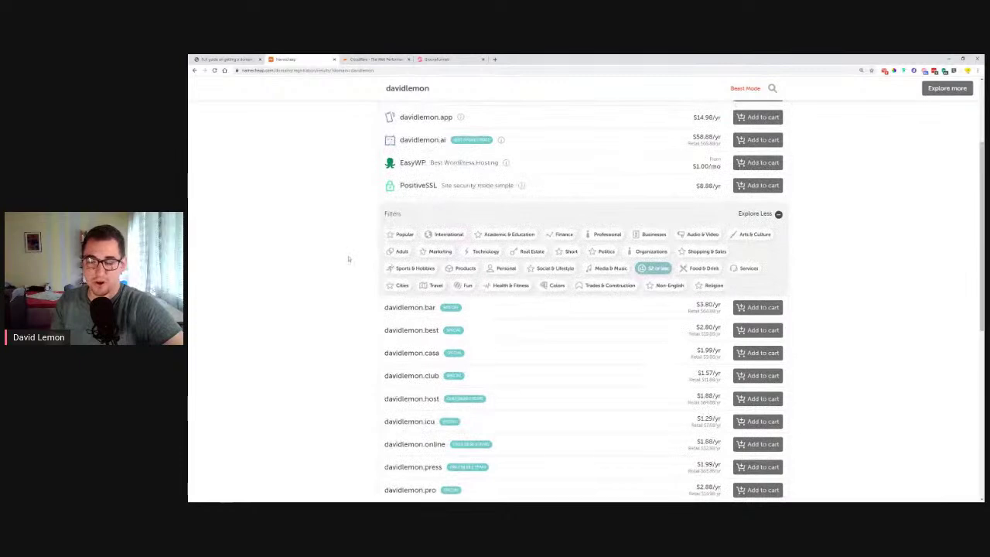
Preview the Health & Fitness extensions and return to the $2 or less filter.
left_click(653, 268)
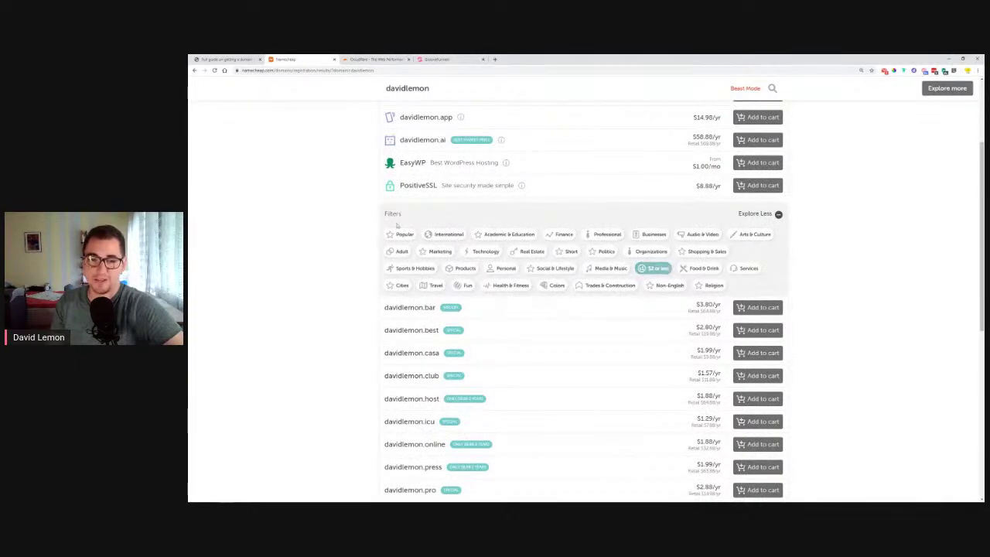
left_click(511, 285)
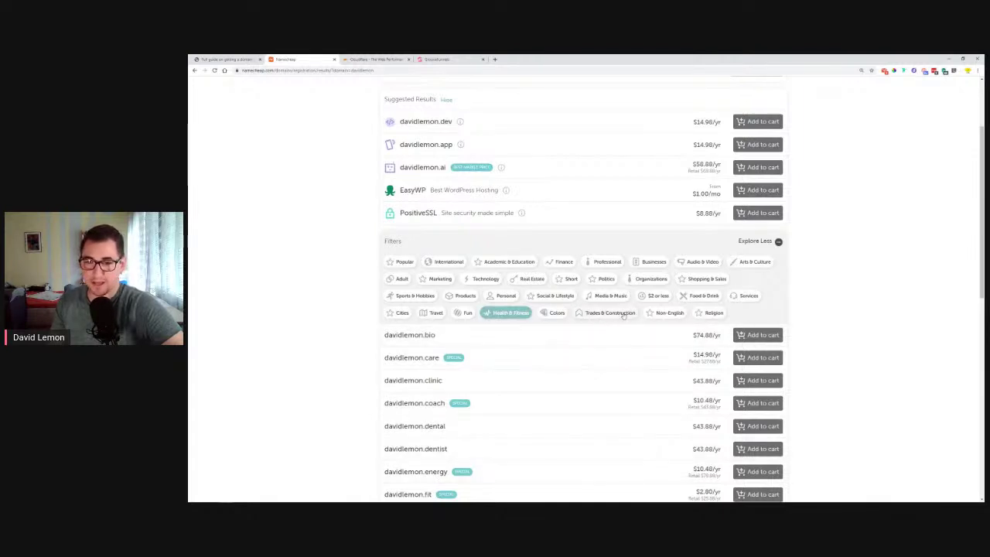
left_click(651, 299)
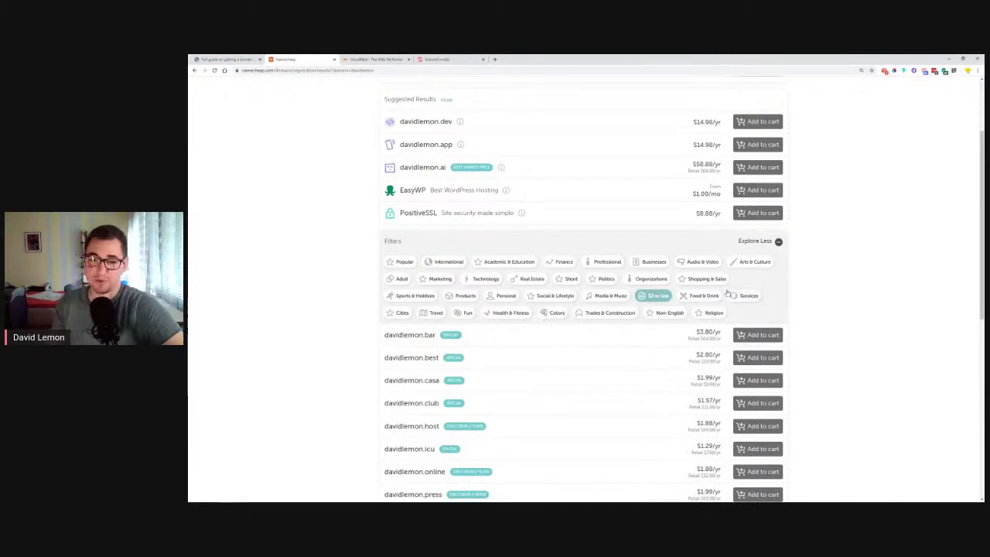
scroll(348, 337, "down", 2)
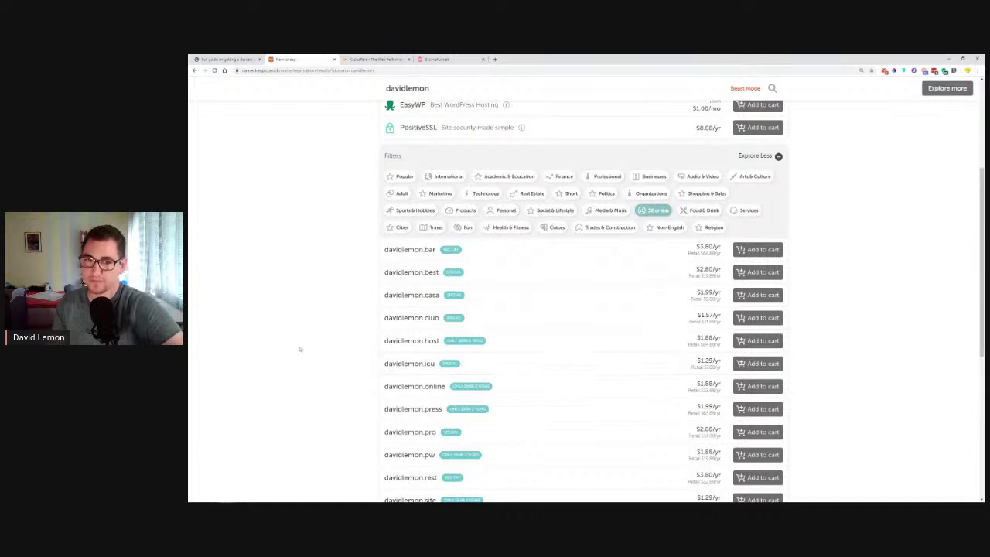
Search Google for namemesh in a new browser tab and open the NameMesh website.
scroll(354, 292, "up", 4)
left_click_drag(554, 153, 408, 152)
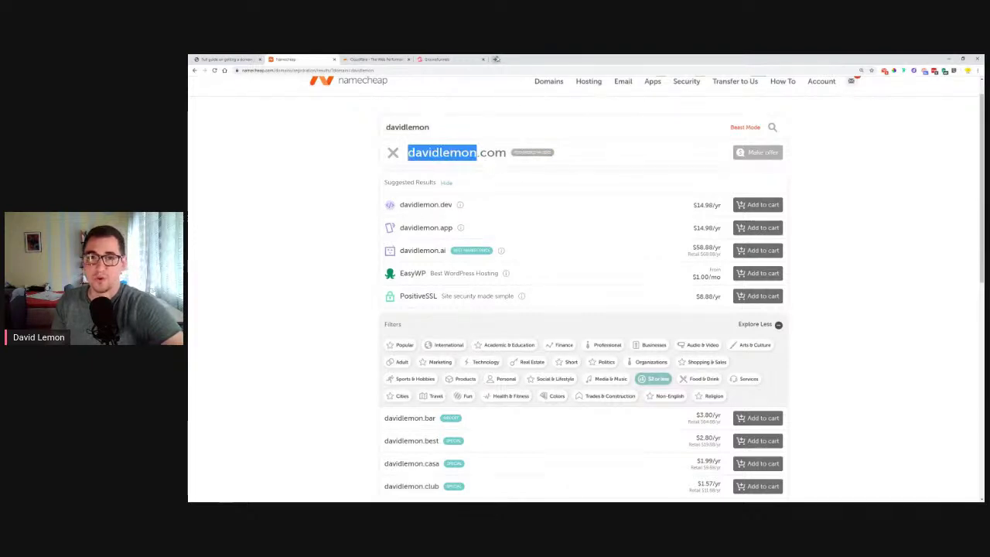
left_click(494, 59)
type("name")
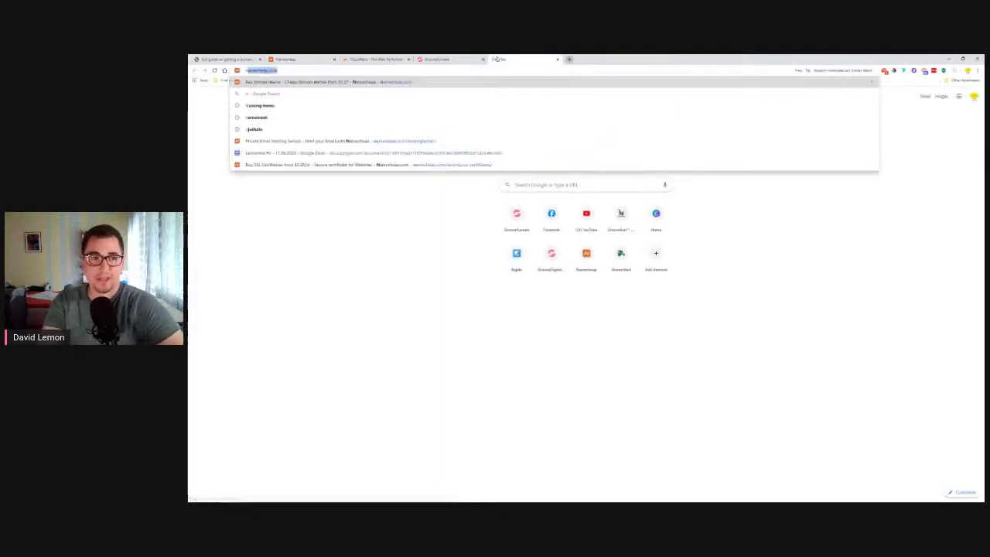
type("mash")
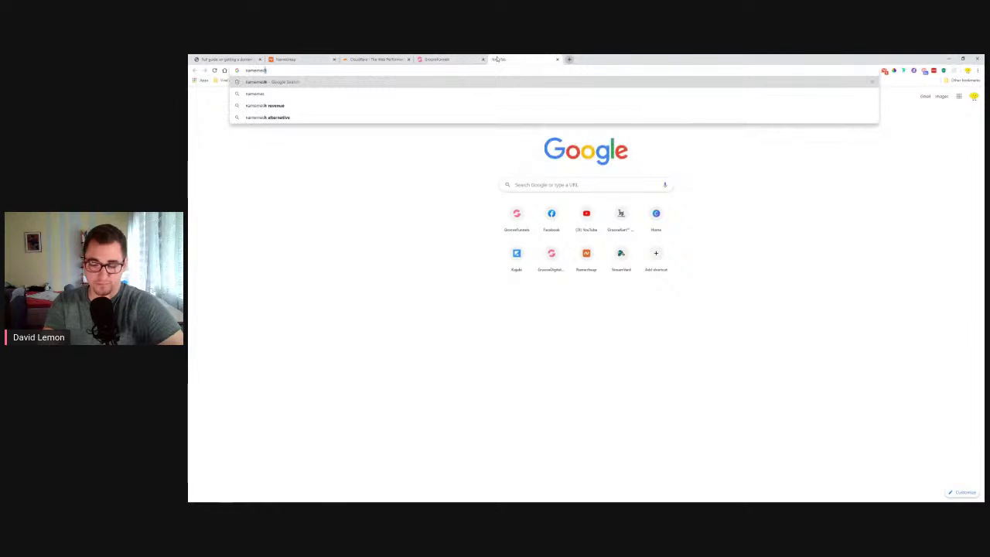
key("Return")
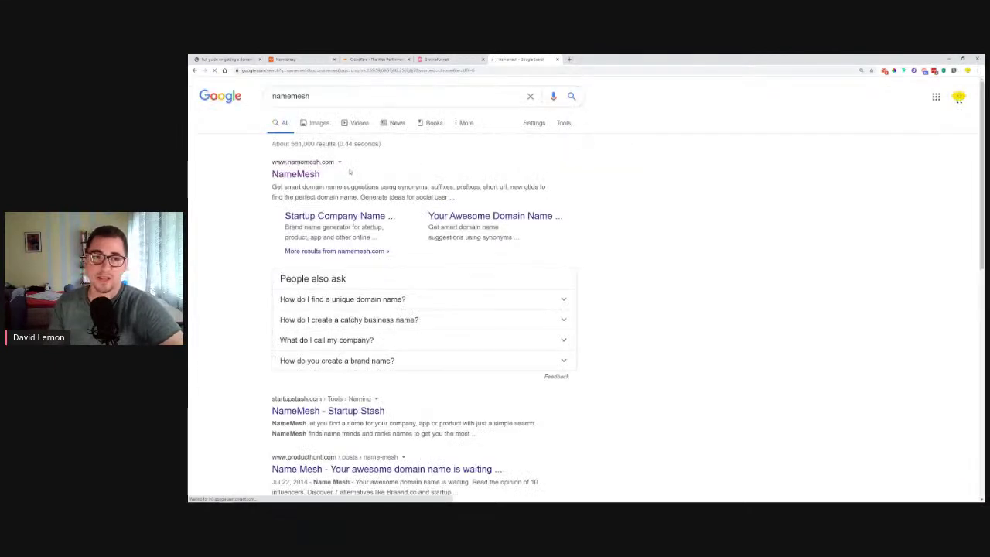
left_click(294, 176)
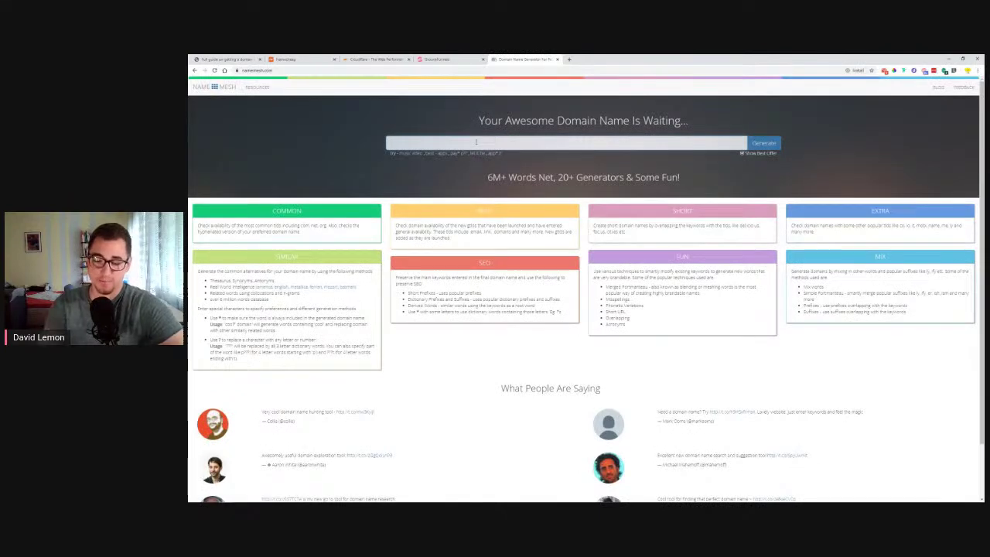
Generate domain name suggestions from the site owner's full name and close the advertising tab.
type("di")
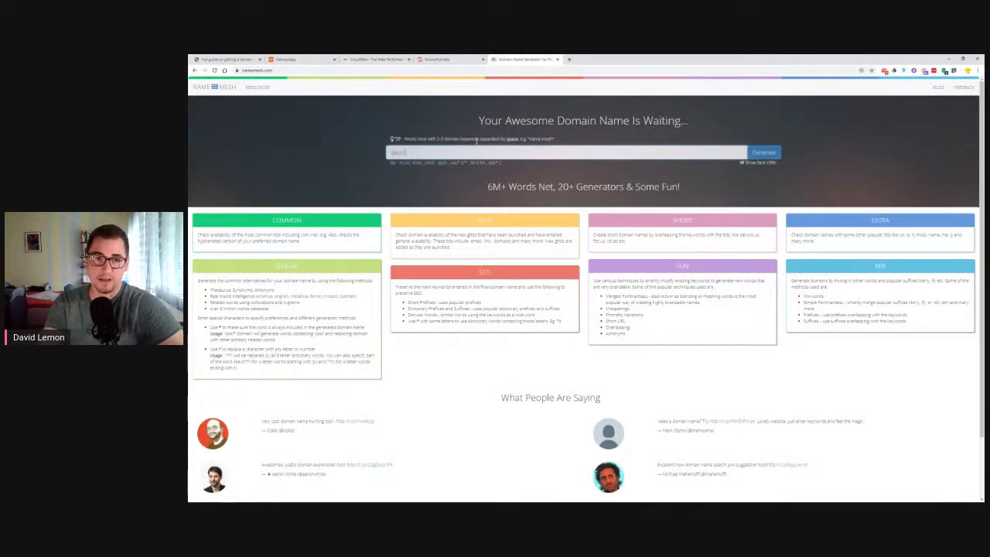
key("Return")
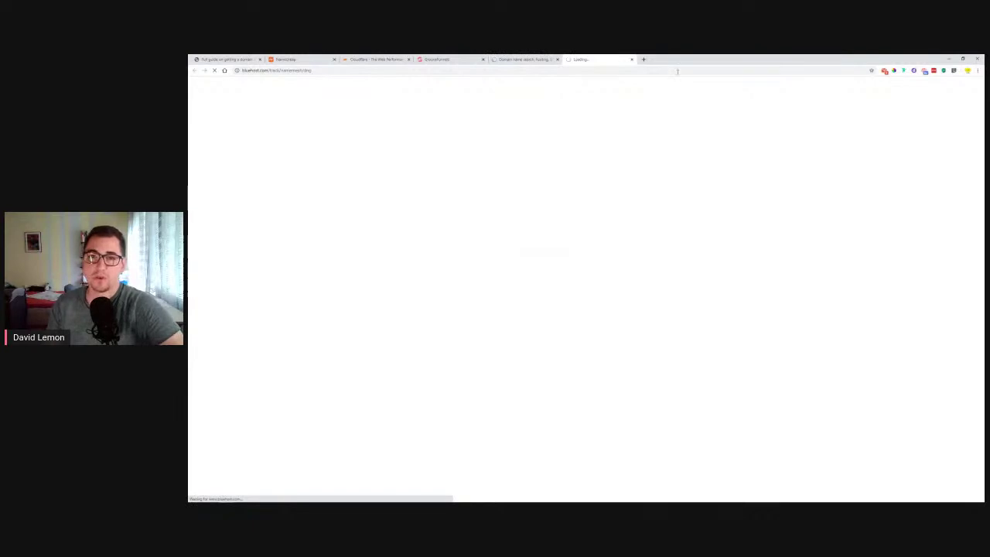
left_click(632, 58)
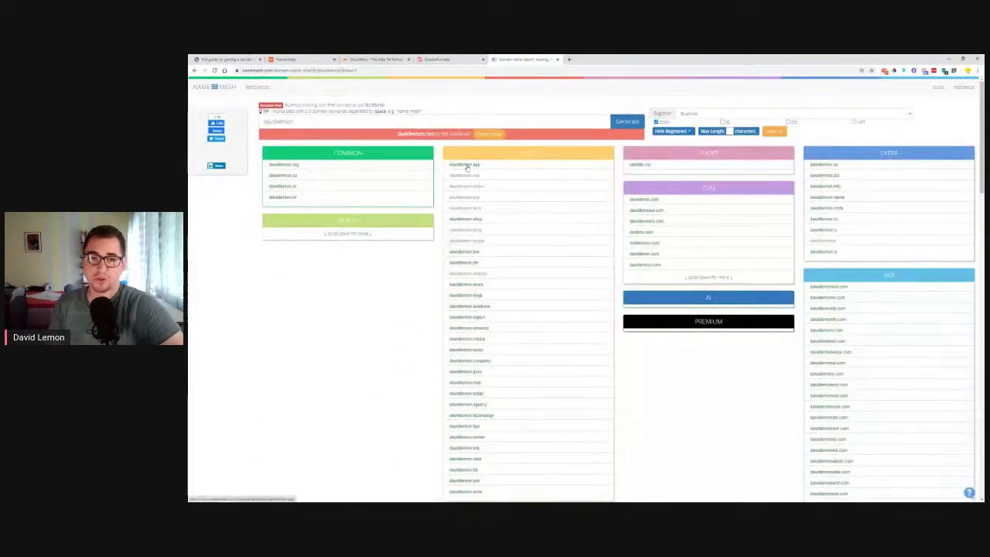
Review the suggestion groups, open the "new"-prefixed .com in the SEO group at its registrar, and close that page.
scroll(474, 288, "down", 5)
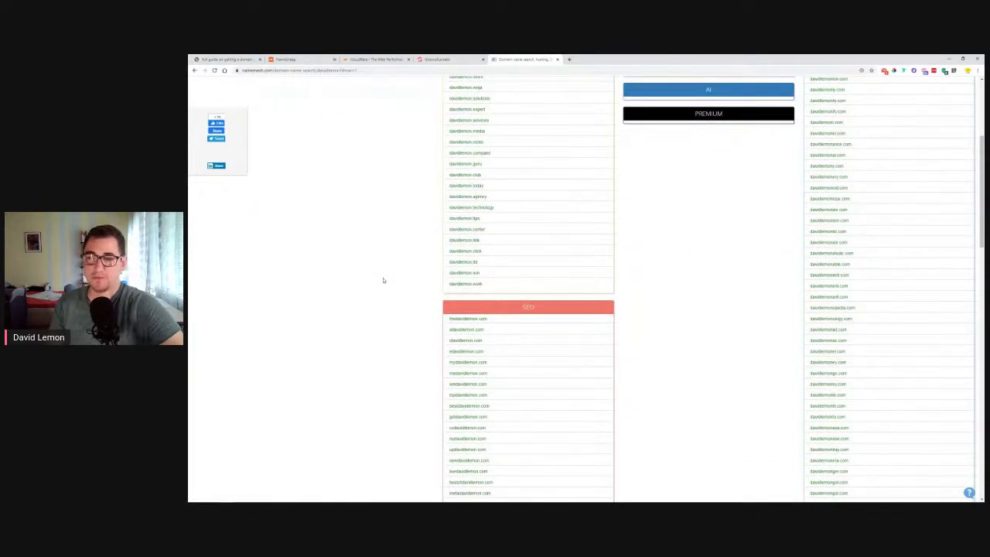
scroll(685, 283, "up", 5)
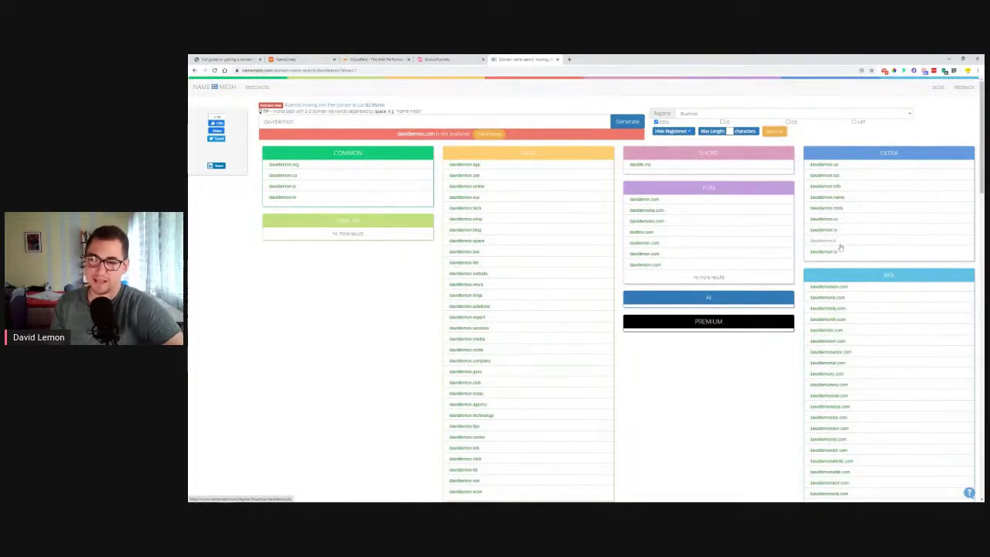
scroll(544, 233, "down", 5)
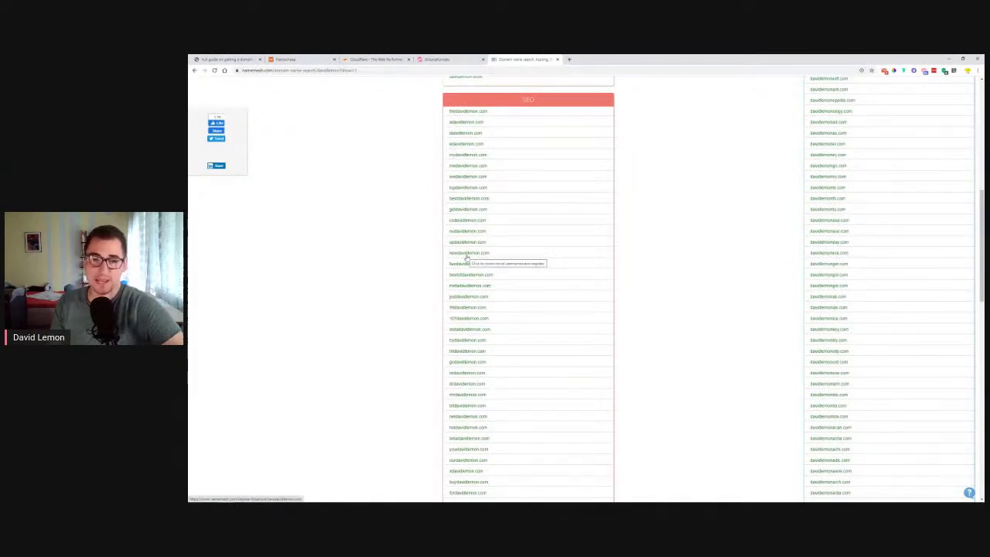
left_click(466, 257)
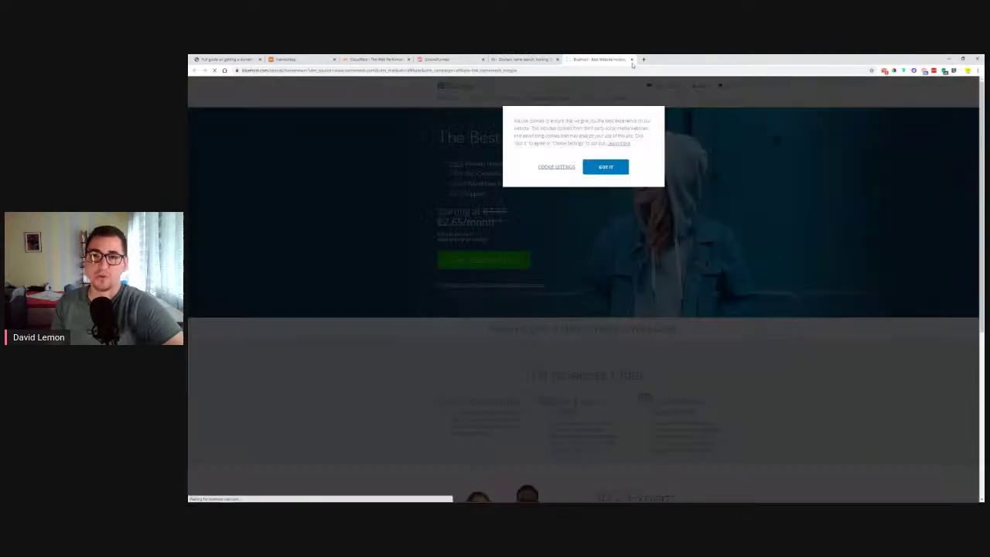
left_click(631, 59)
left_click(670, 95)
Set the registrar for the generated domain suggestions to NameCheap.
scroll(716, 181, "up", 10)
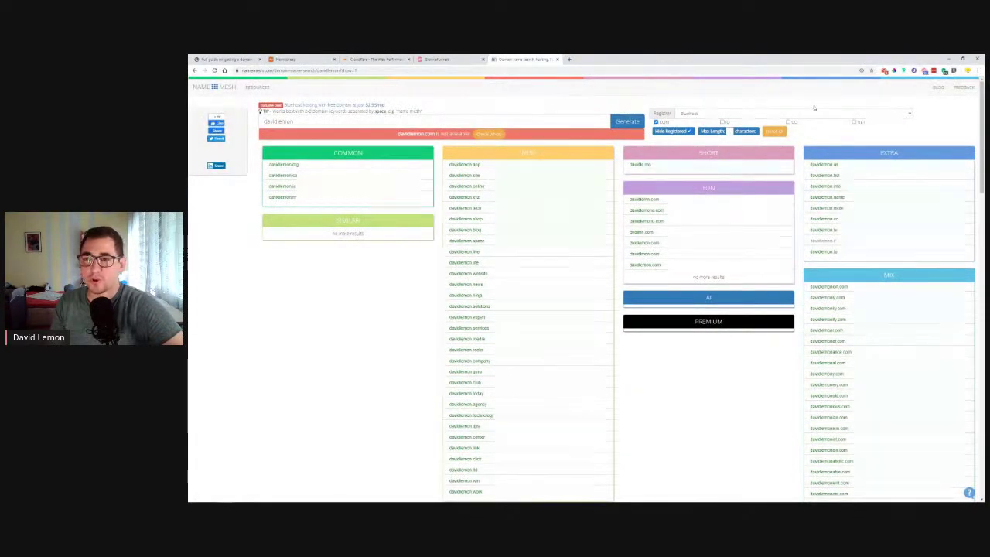
left_click(771, 114)
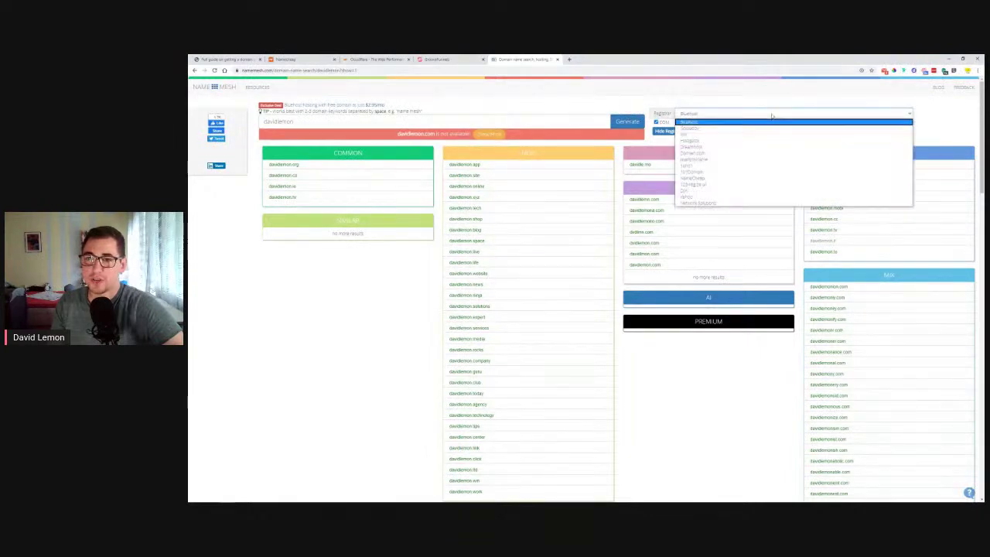
left_click(745, 179)
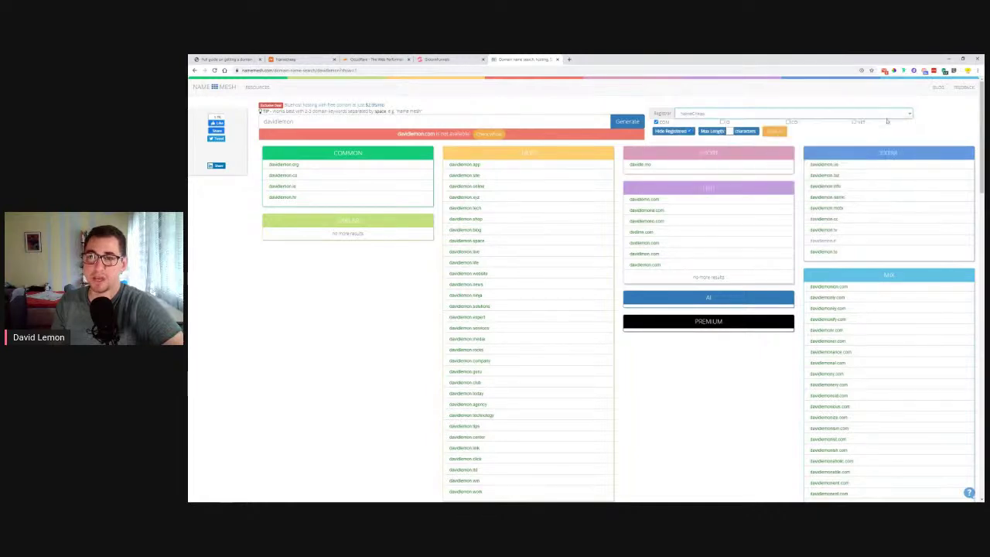
Open the "co"-prefixed .com suggestion from the SEO group at Namecheap and close that page.
scroll(512, 160, "down", 5)
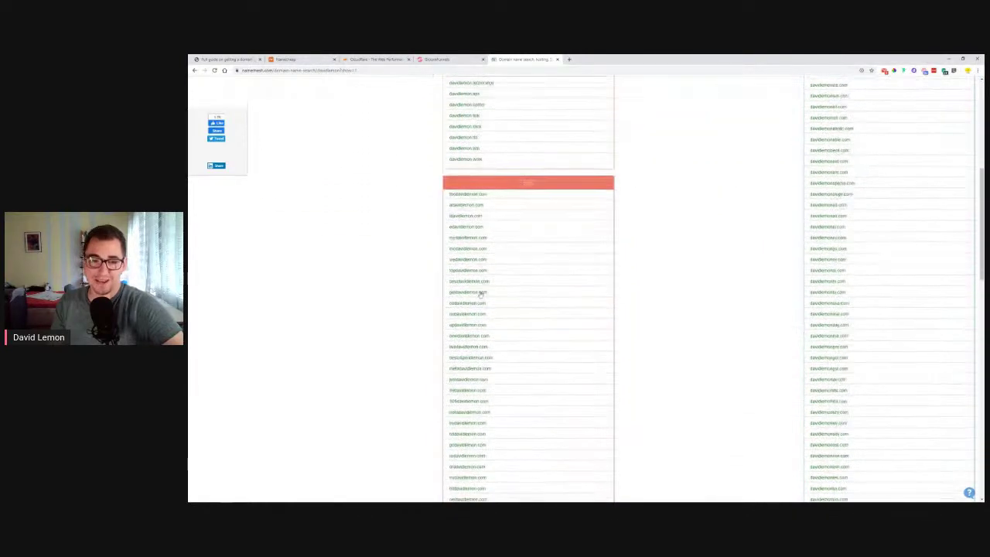
left_click(474, 304)
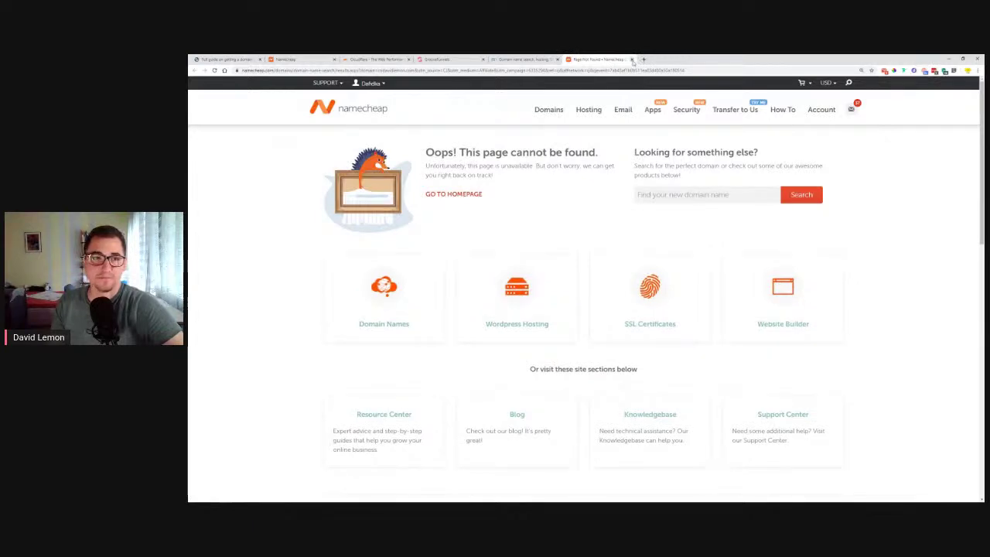
left_click(633, 60)
left_click(670, 96)
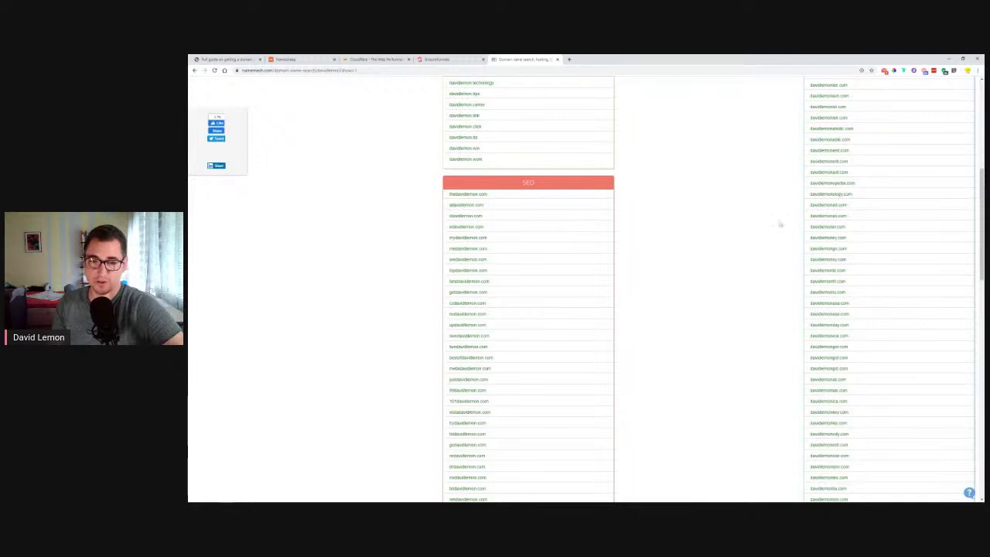
scroll(747, 209, "down", 1)
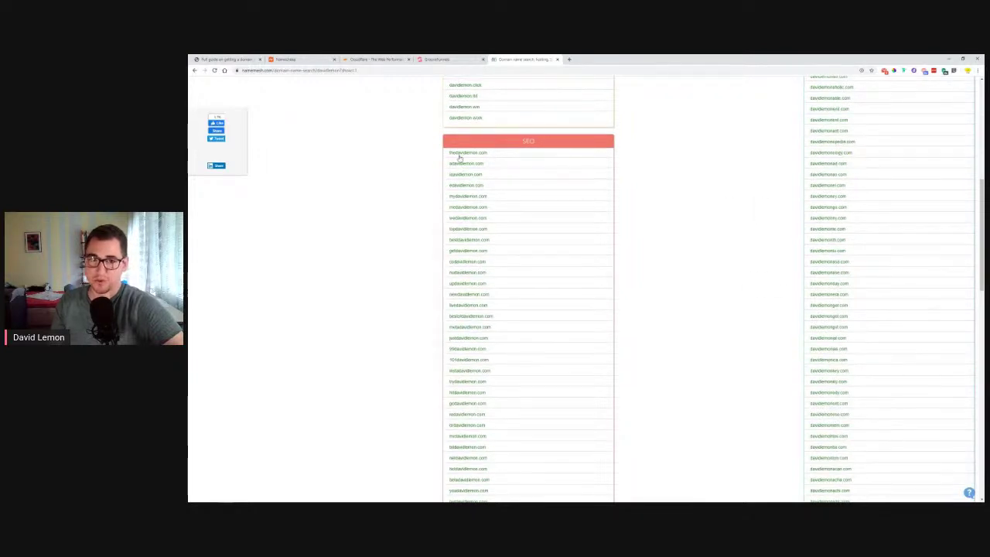
scroll(465, 181, "down", 6)
scroll(480, 222, "up", 6)
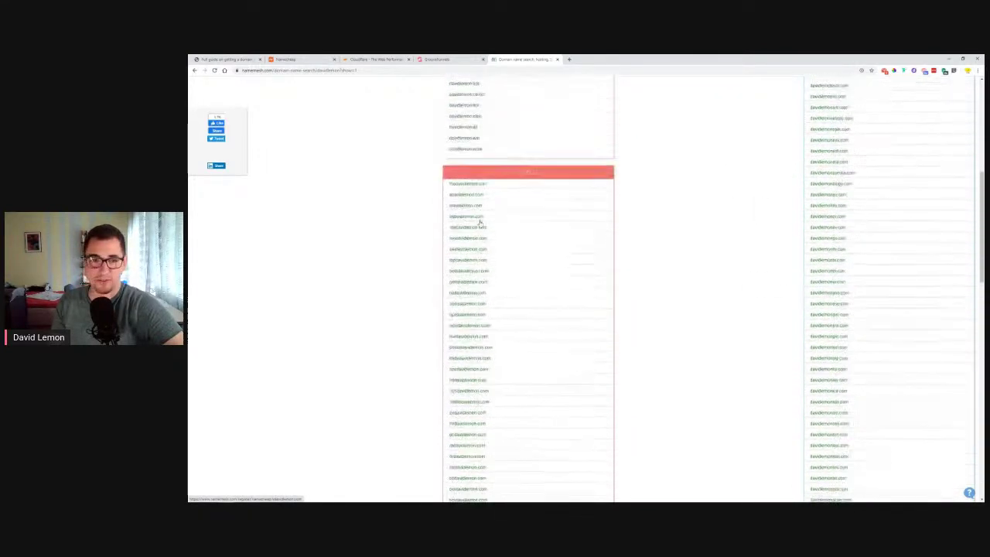
scroll(678, 250, "up", 10)
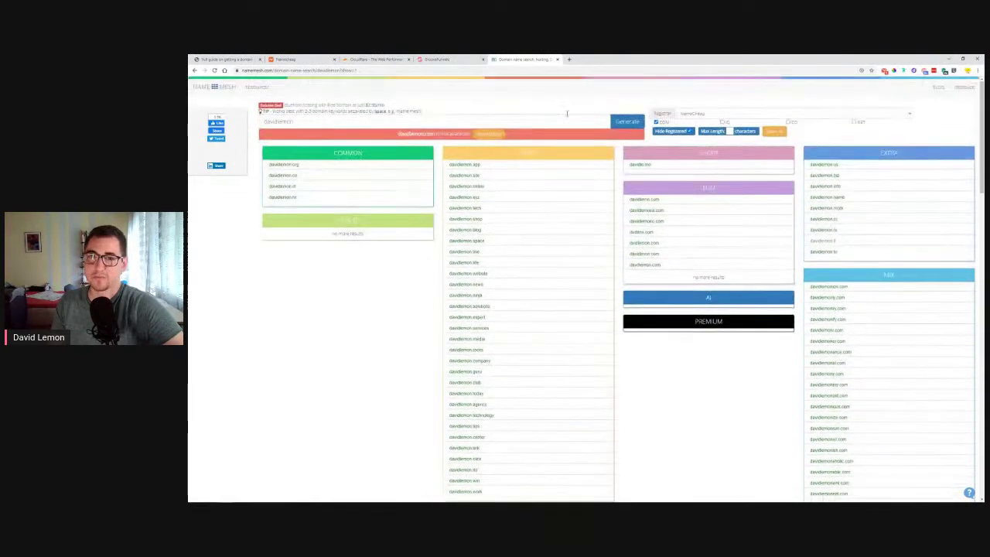
Search Google for "instantdomainsearch" in a new browser tab and open the Instant Domain Search site.
left_click(568, 60)
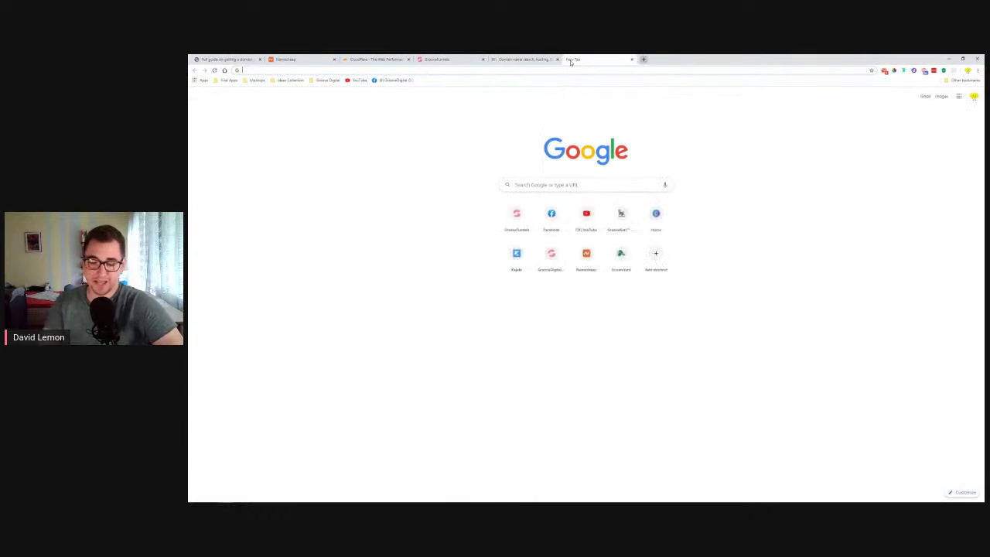
type("insta")
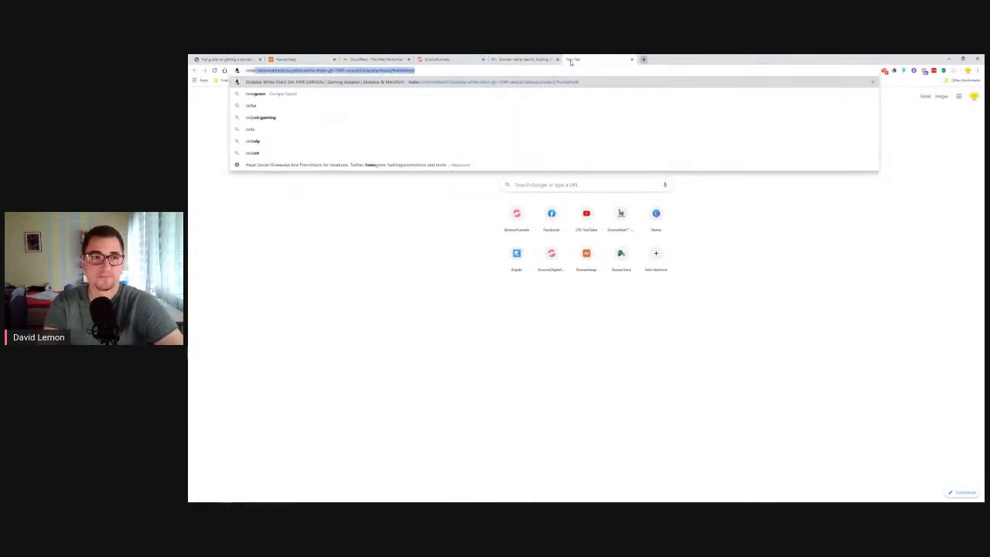
type("ntdomain")
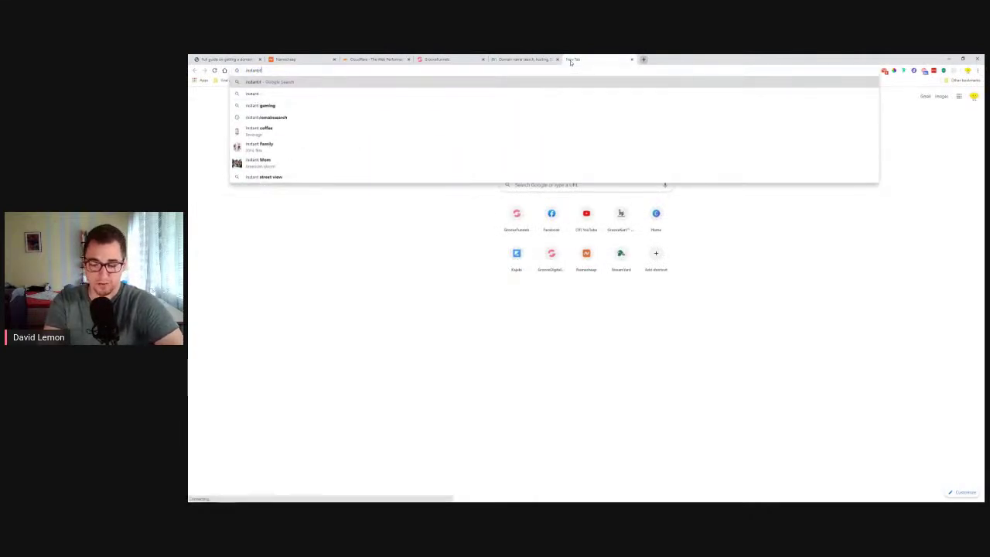
key("Return")
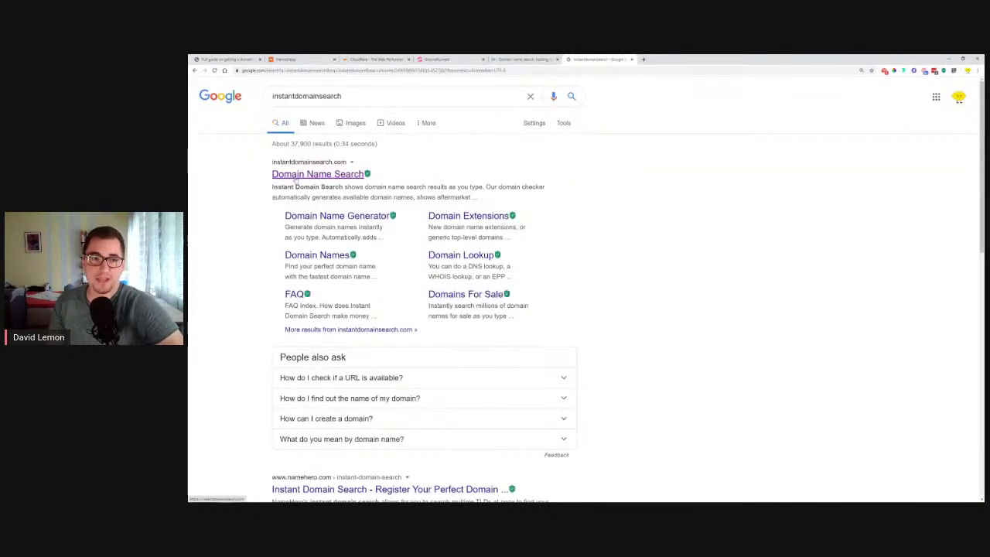
left_click(303, 176)
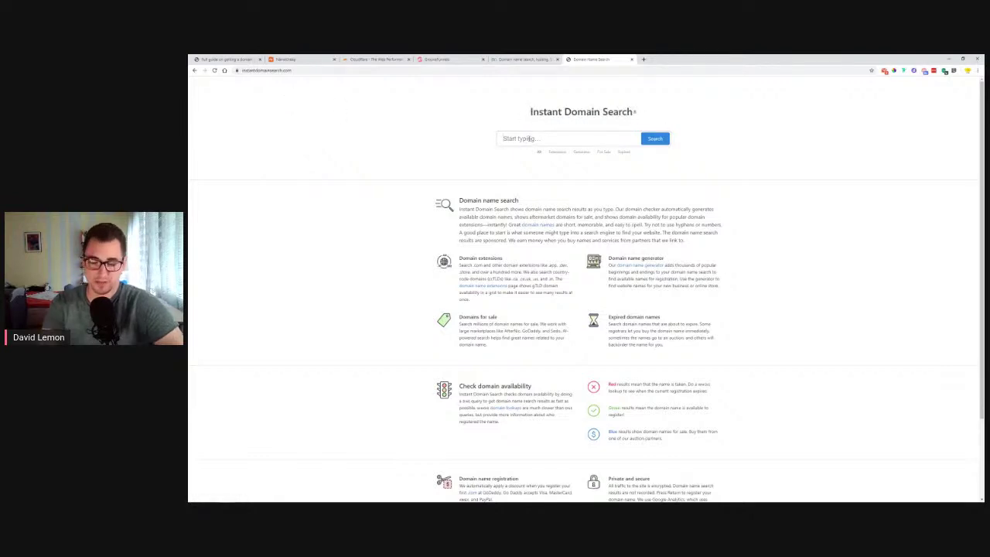
Search for domains built from the site owner's full name and review the extension, generator and for-sale lists.
type("david")
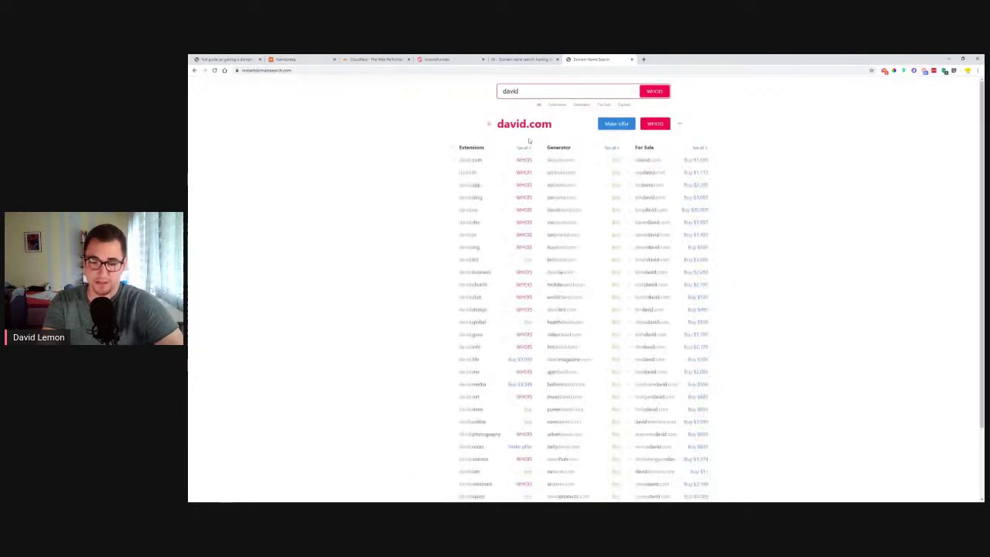
type("lemon")
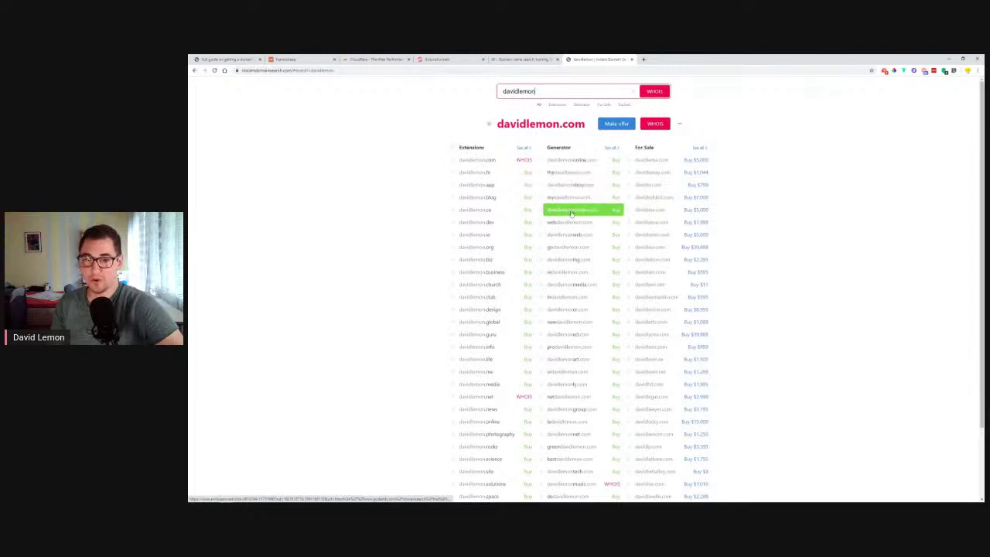
scroll(577, 285, "down", 2)
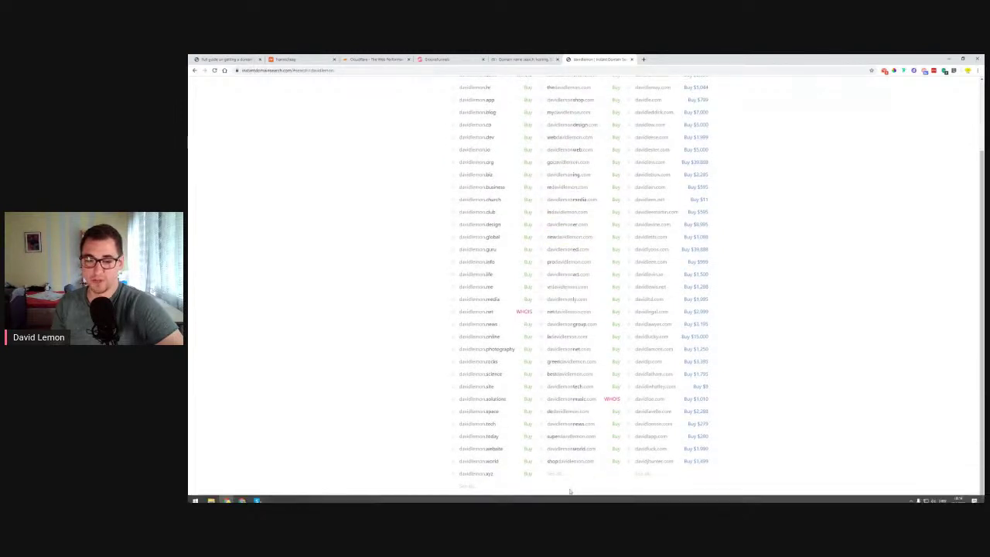
scroll(574, 350, "up", 2)
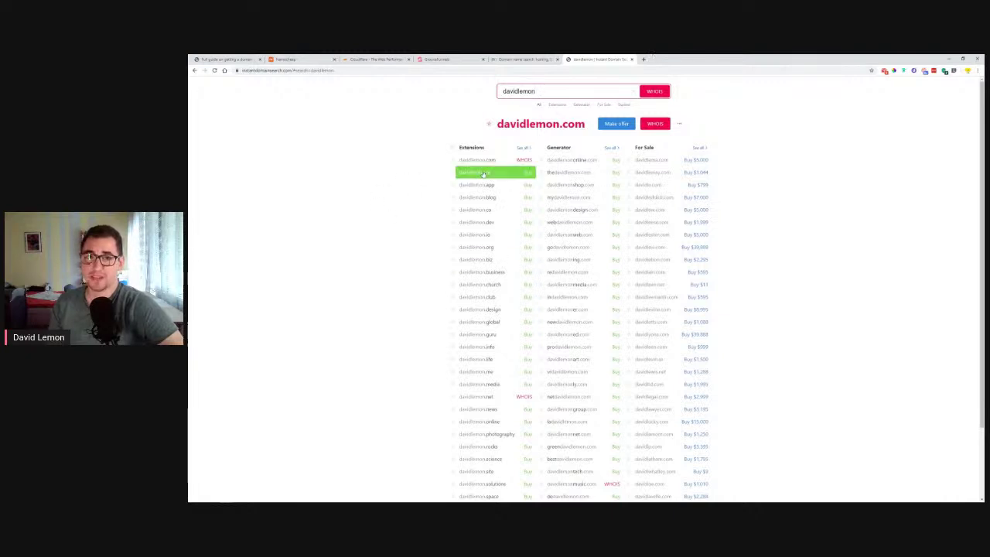
left_click(507, 60)
left_click(573, 60)
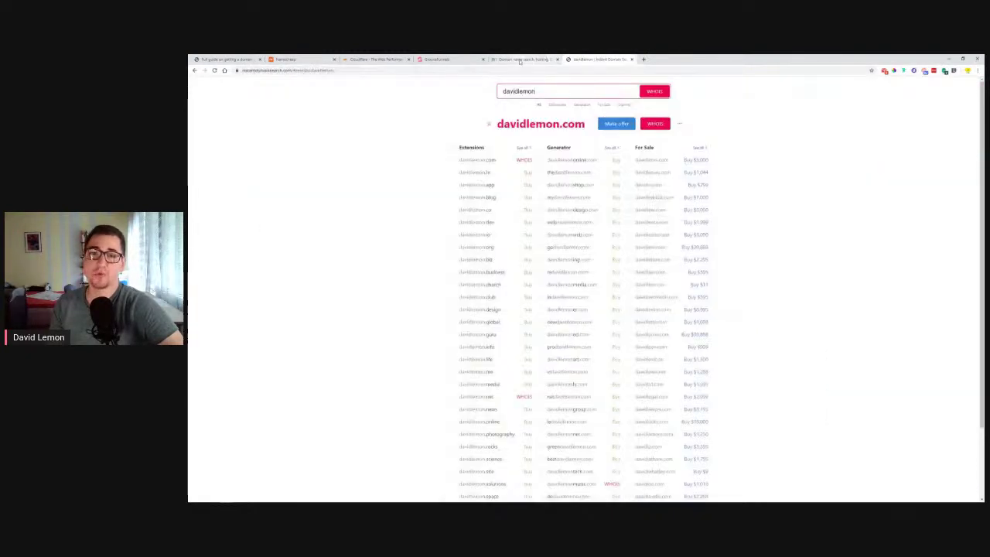
Replace the domain search term with "groovelemonaid".
left_click_drag(554, 92, 509, 91)
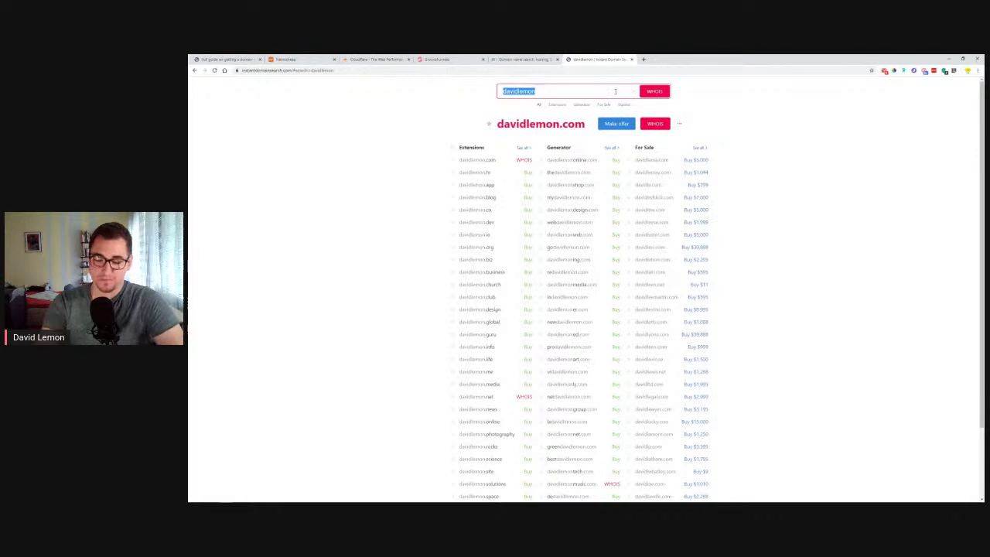
type("groovela")
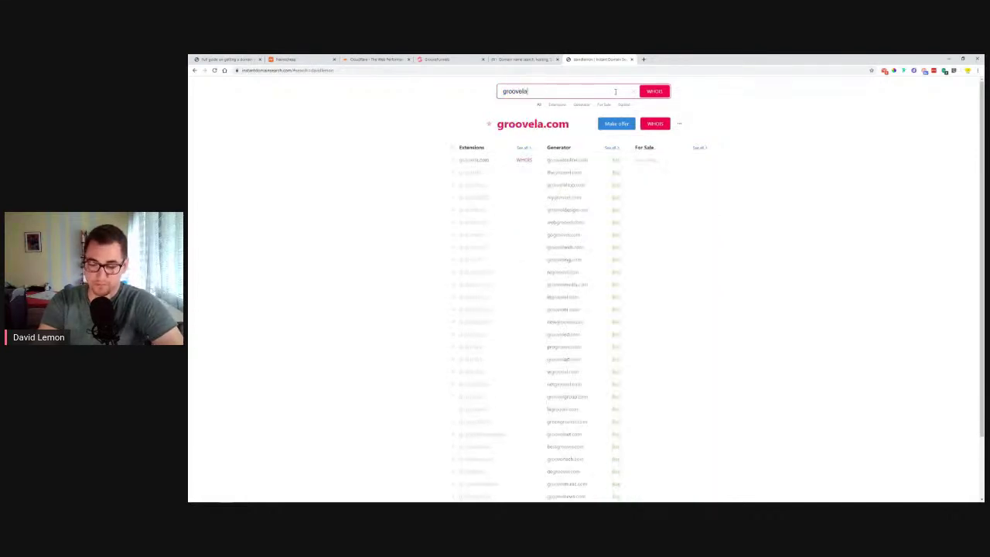
key("BackSpace")
type("e")
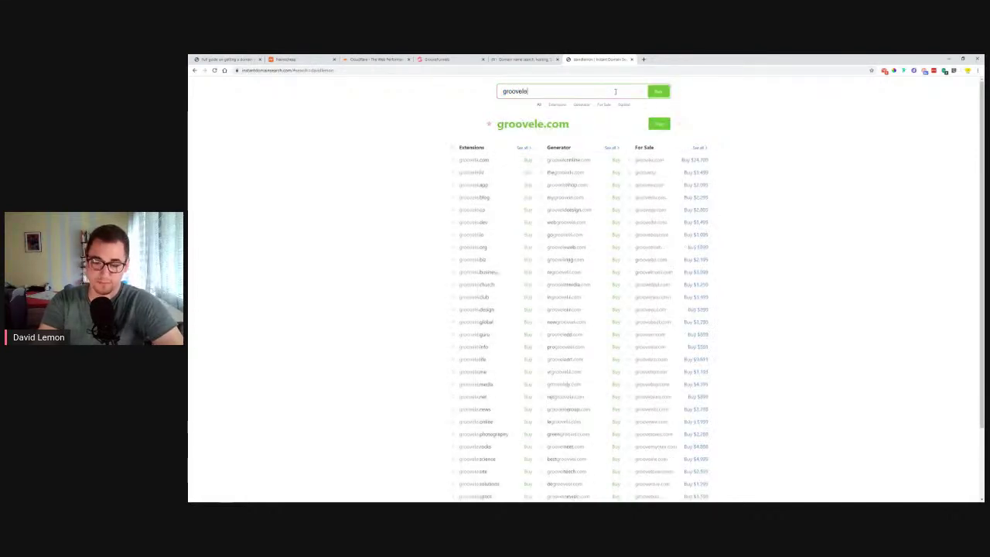
type("monaid")
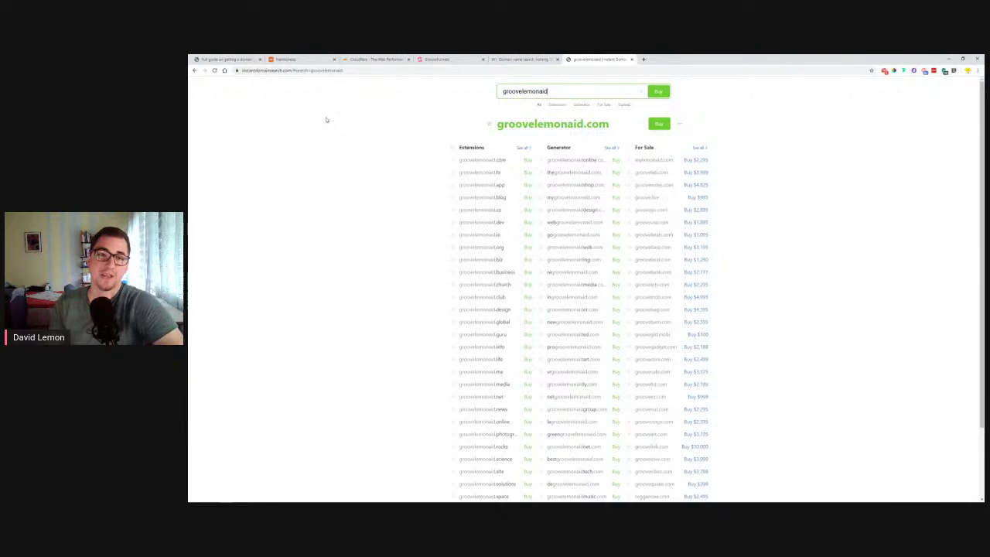
Switch to the open Namecheap page and search for the domain name "groovelemonaid".
left_click(307, 59)
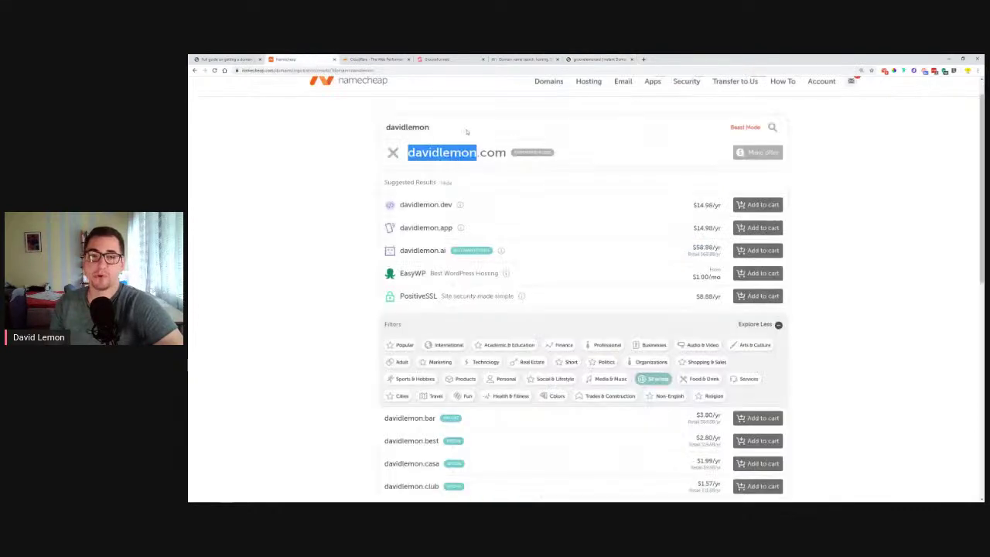
double_click(513, 129)
type("groovelemo")
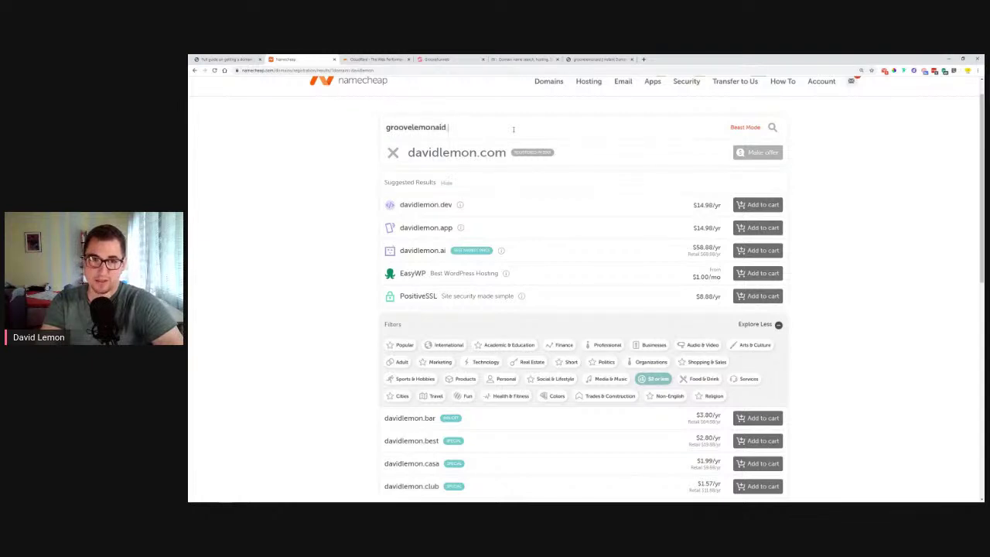
type("naid")
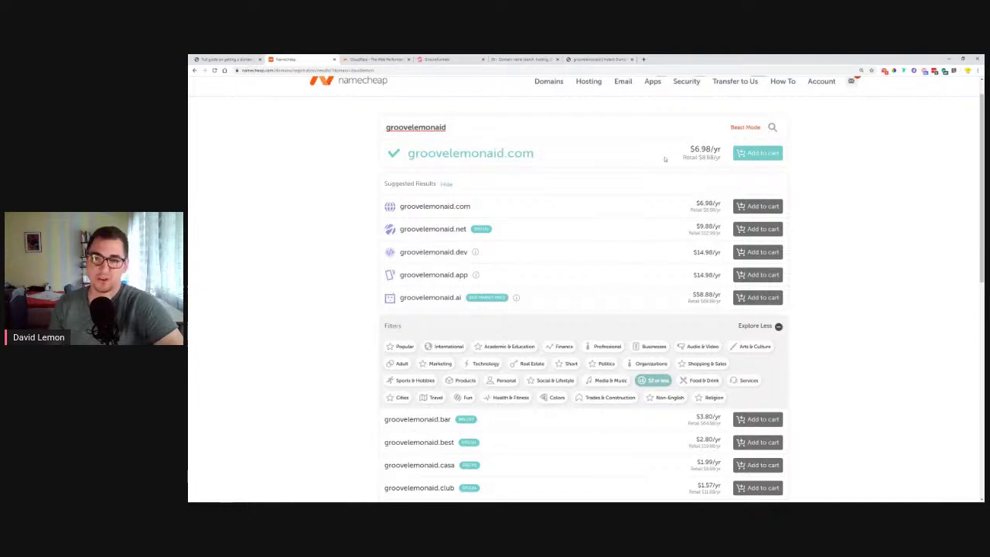
Add groovelemonaid.club from the "$2 or less" results to the cart.
scroll(708, 155, "down", 2)
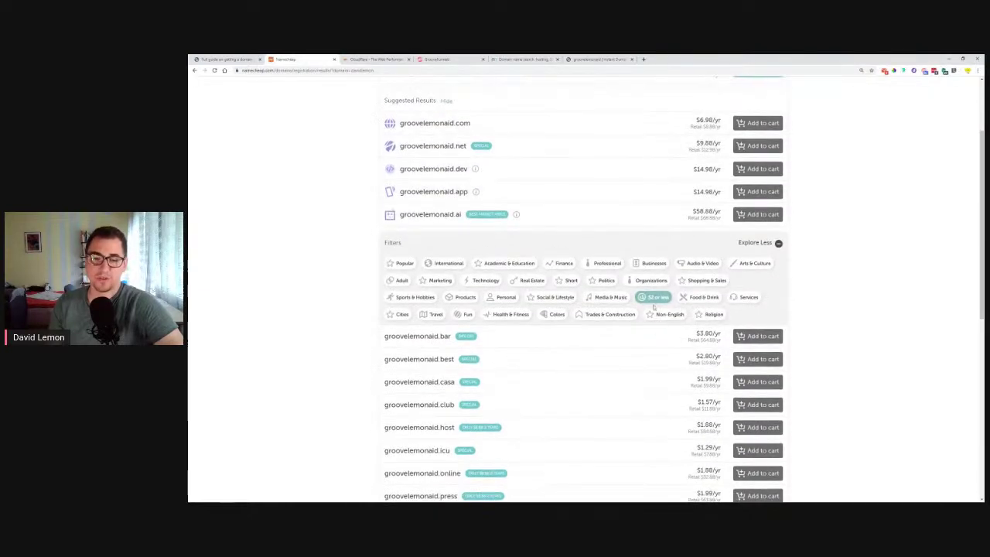
scroll(337, 342, "down", 2)
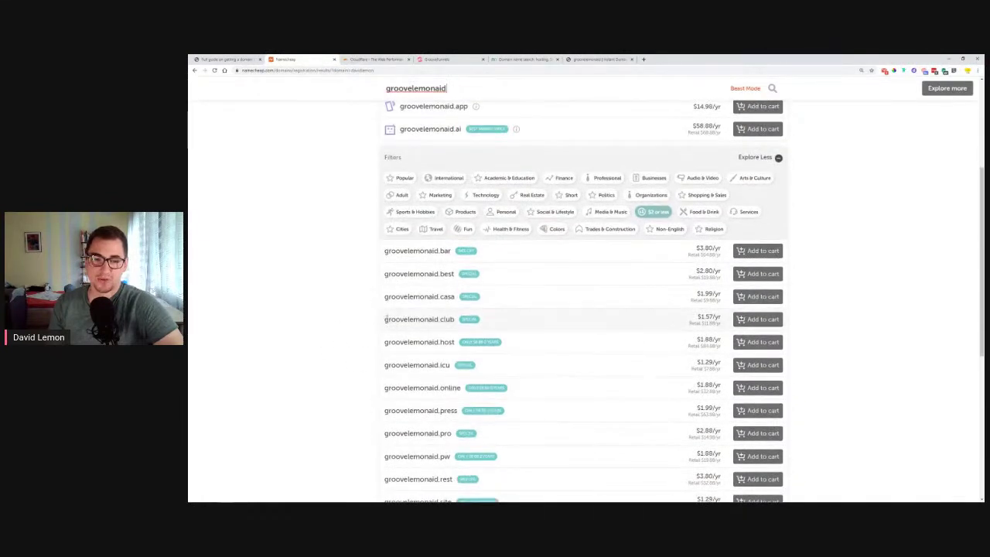
left_click(761, 320)
Look at the groovelemonaid.com result for comparison and proceed to checkout with the .club domain.
scroll(541, 263, "up", 3)
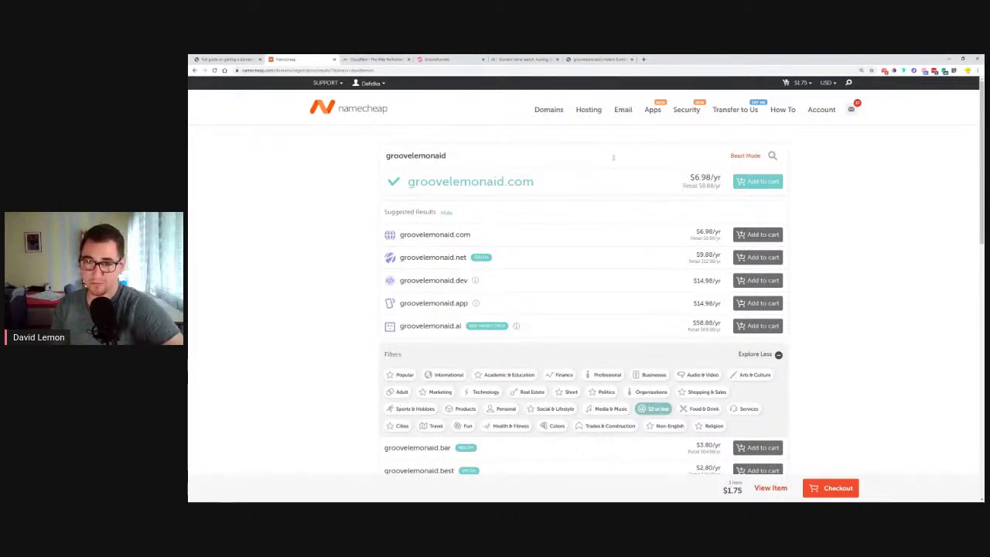
left_click_drag(409, 185, 570, 182)
left_click(570, 186)
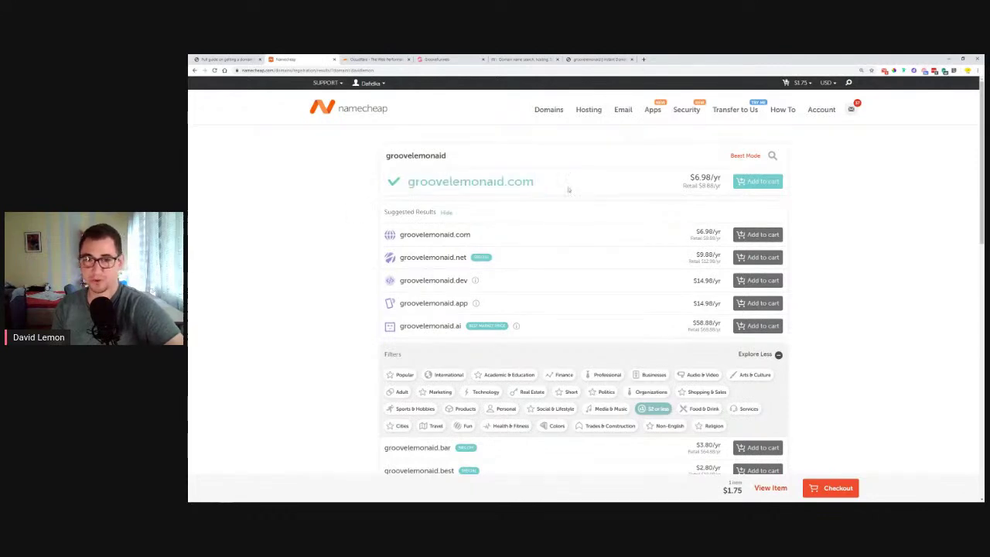
scroll(570, 187, "down", 3)
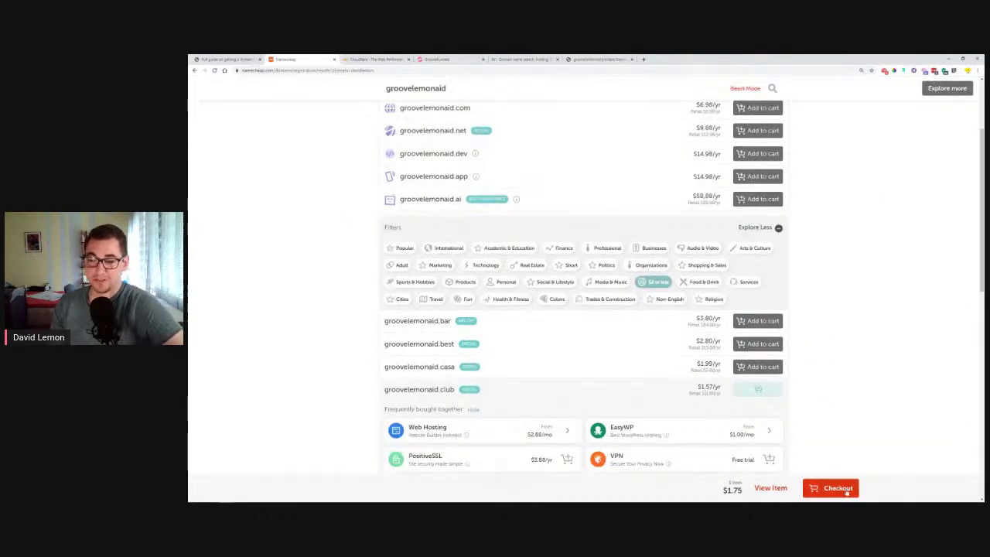
left_click(829, 493)
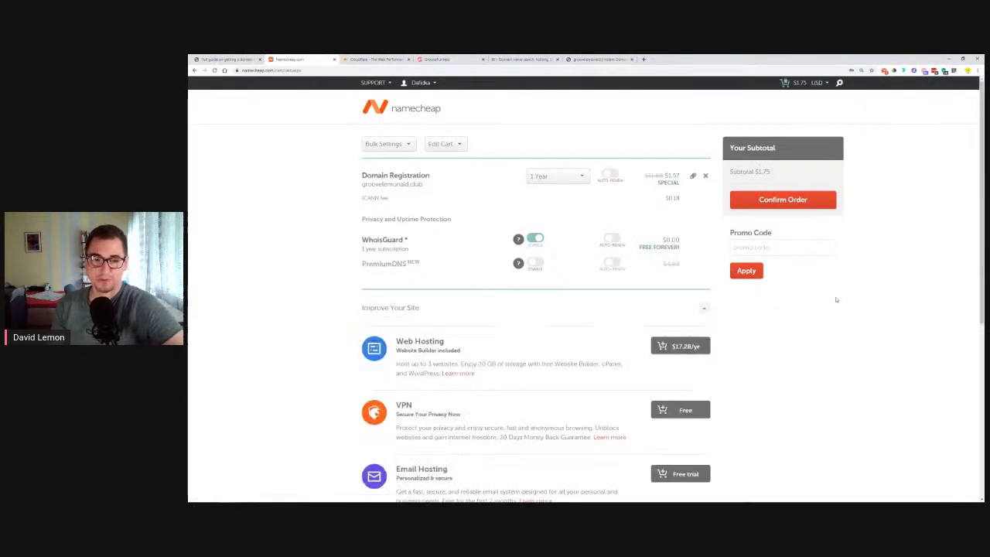
Review the optional add-ons in the shopping cart, including the free period offered for Email Hosting.
scroll(850, 305, "down", 5)
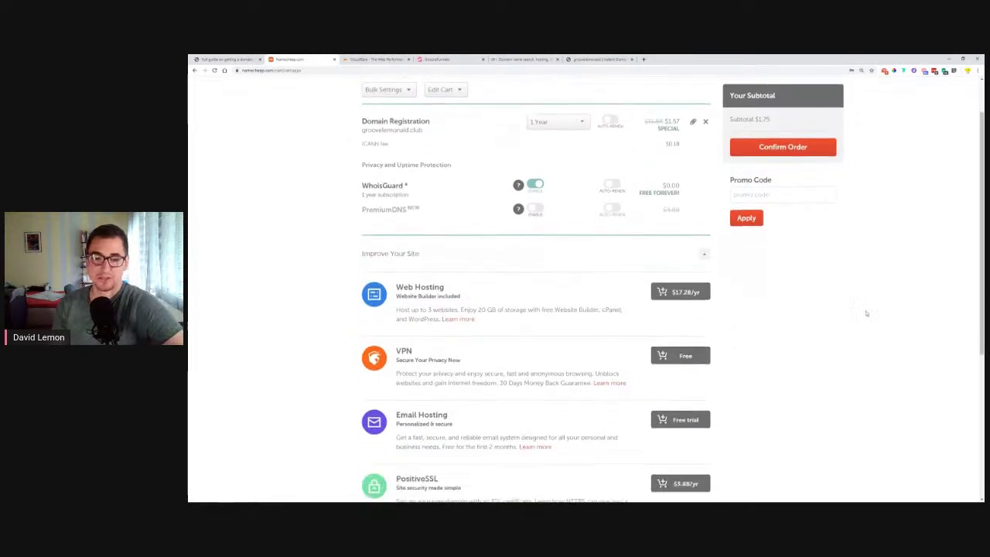
scroll(417, 414, "up", 4)
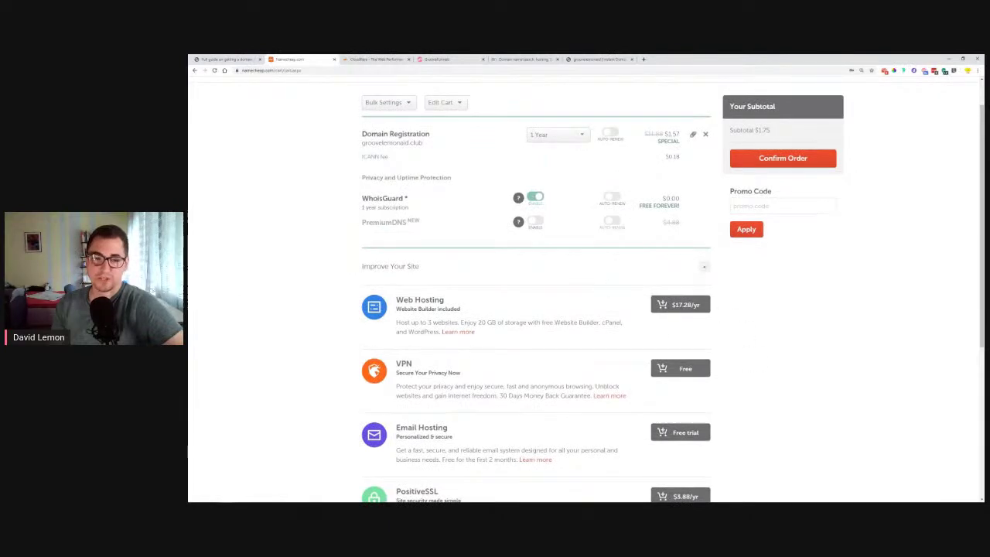
scroll(475, 360, "down", 1)
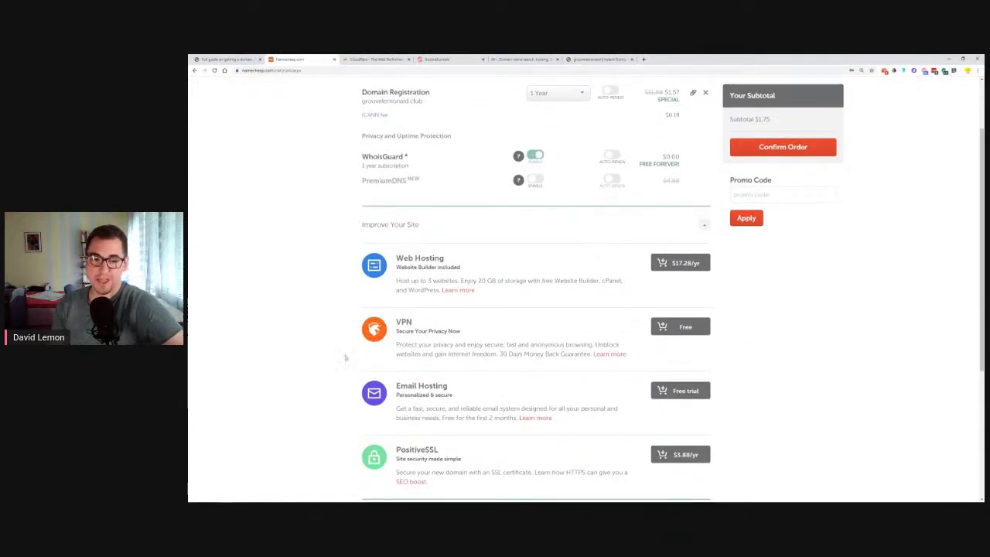
scroll(311, 344, "down", 1)
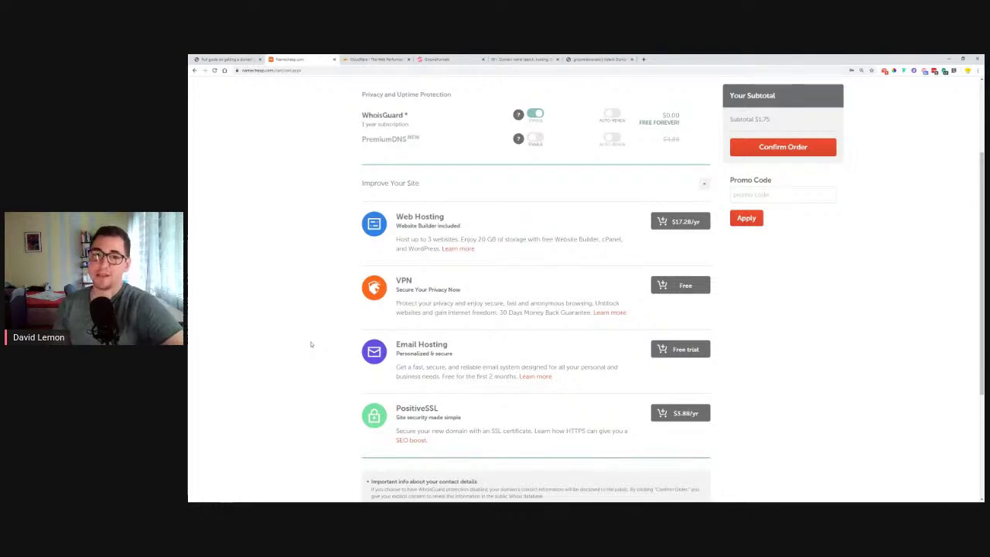
scroll(355, 265, "up", 1)
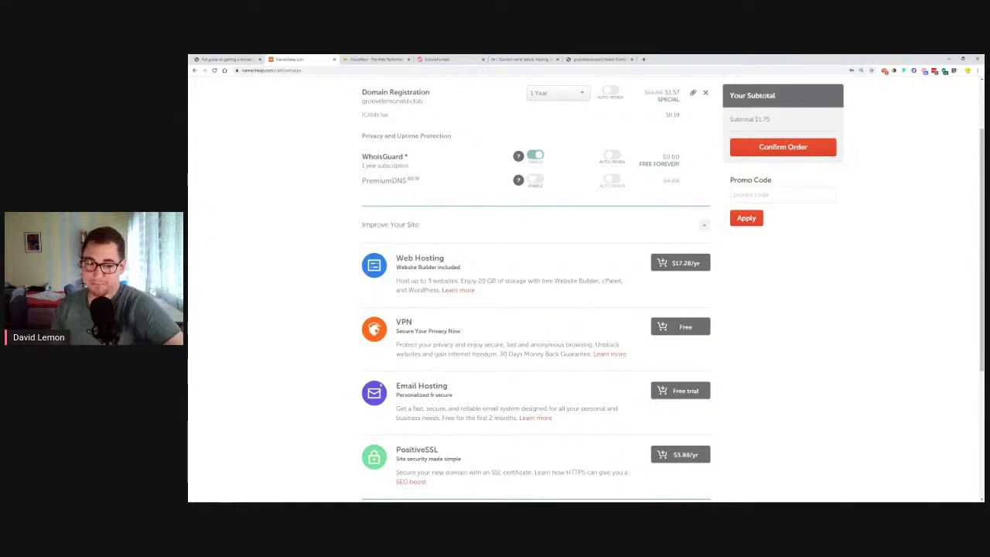
left_click_drag(456, 417, 508, 418)
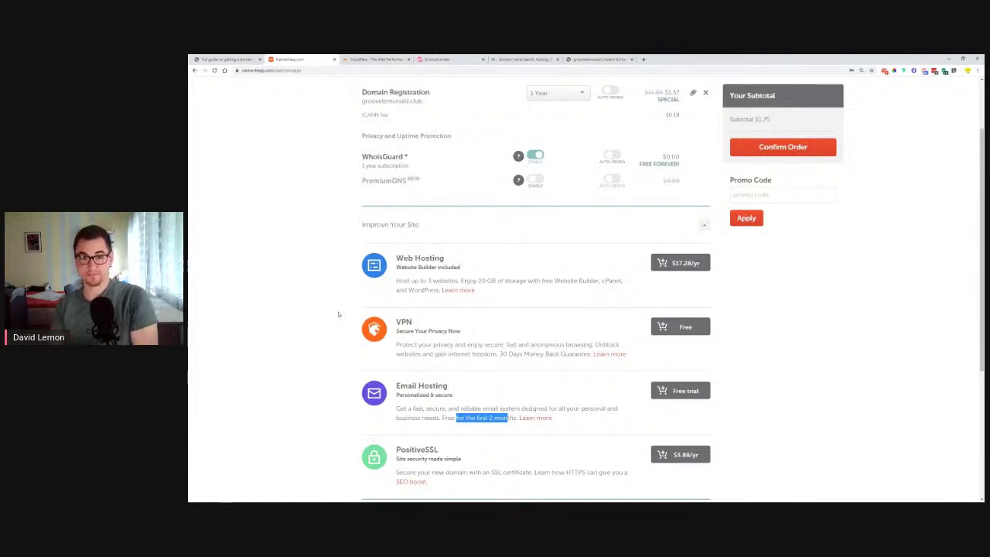
Confirm the cart order without any extra add-ons and check the domain registration price in the order review.
scroll(352, 321, "down", 2)
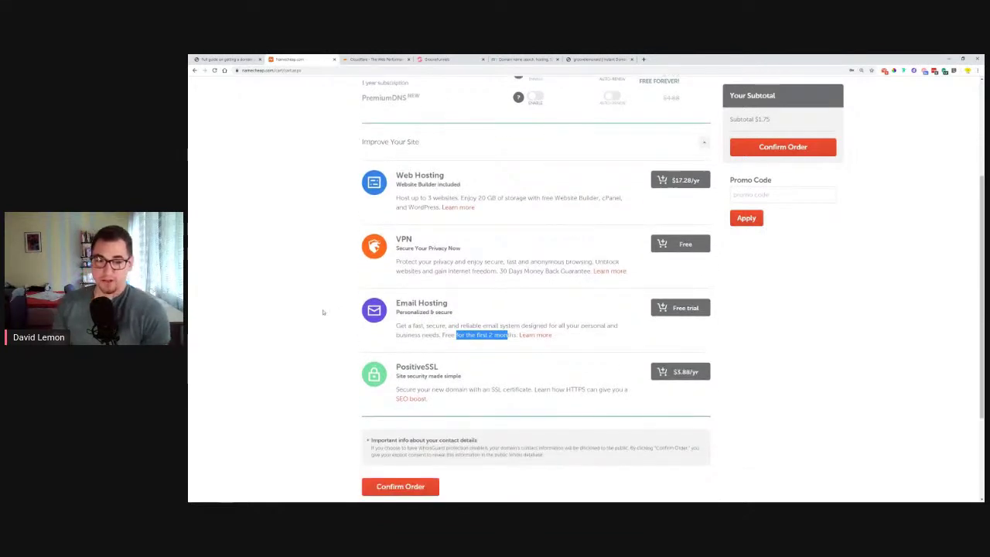
scroll(325, 321, "down", 1)
left_click(402, 455)
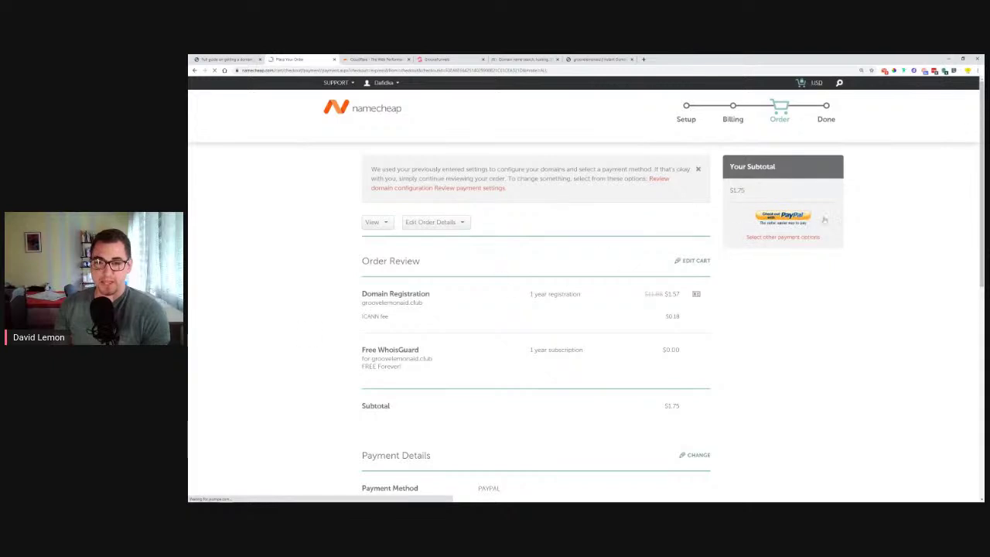
left_click_drag(667, 297, 682, 300)
left_click(683, 301)
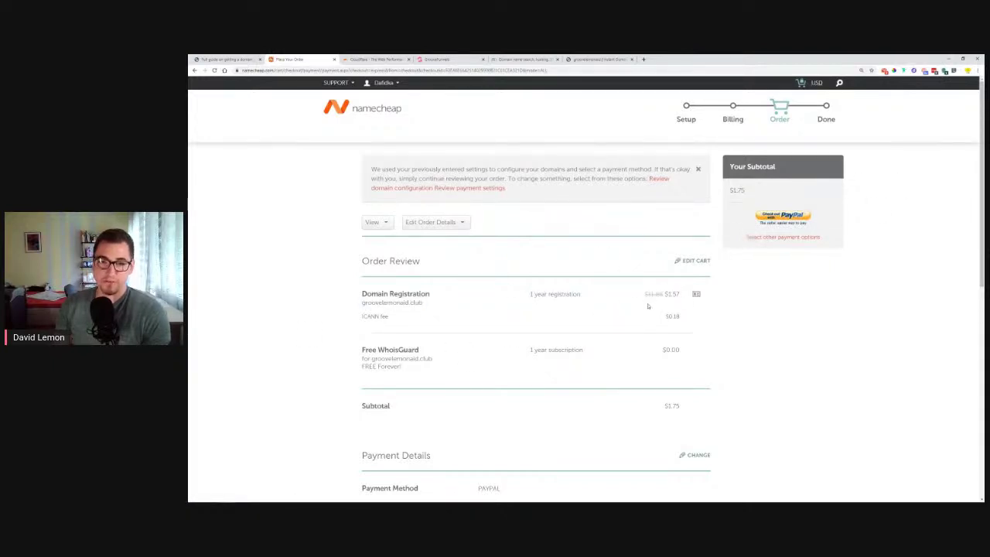
Review the order, move its page to a separate window for payment, and return the completed purchase page to the main window.
scroll(283, 336, "down", 1)
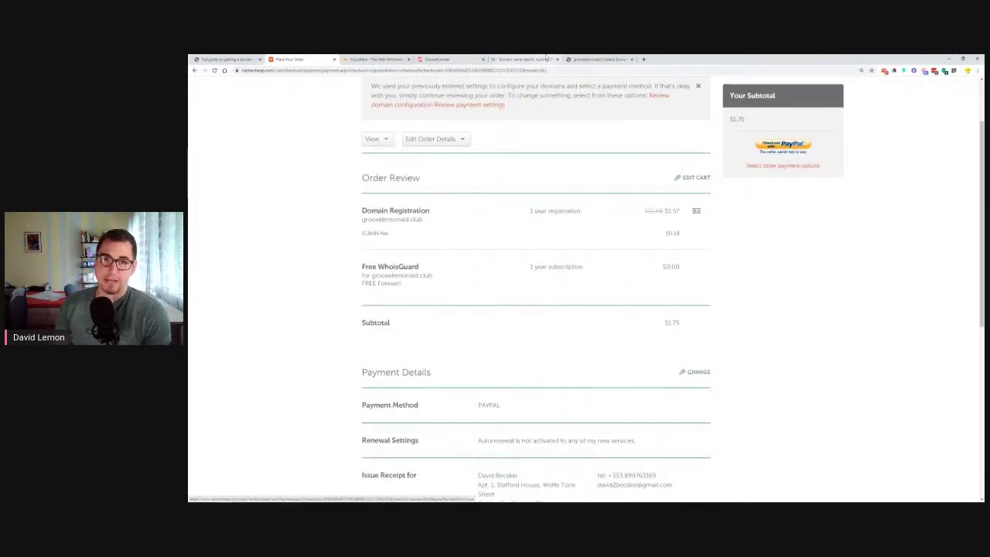
left_click_drag(307, 61, 986, 178)
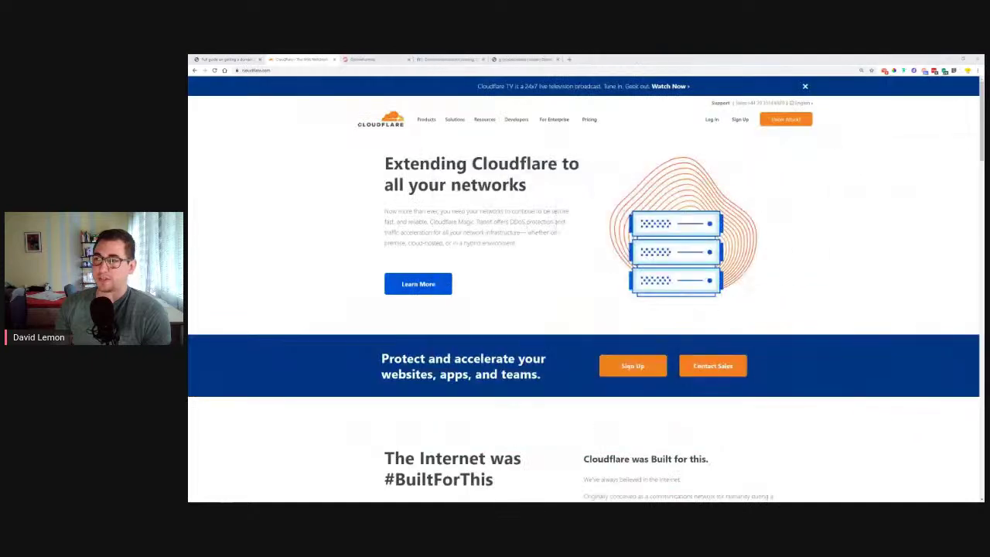
left_click(225, 59)
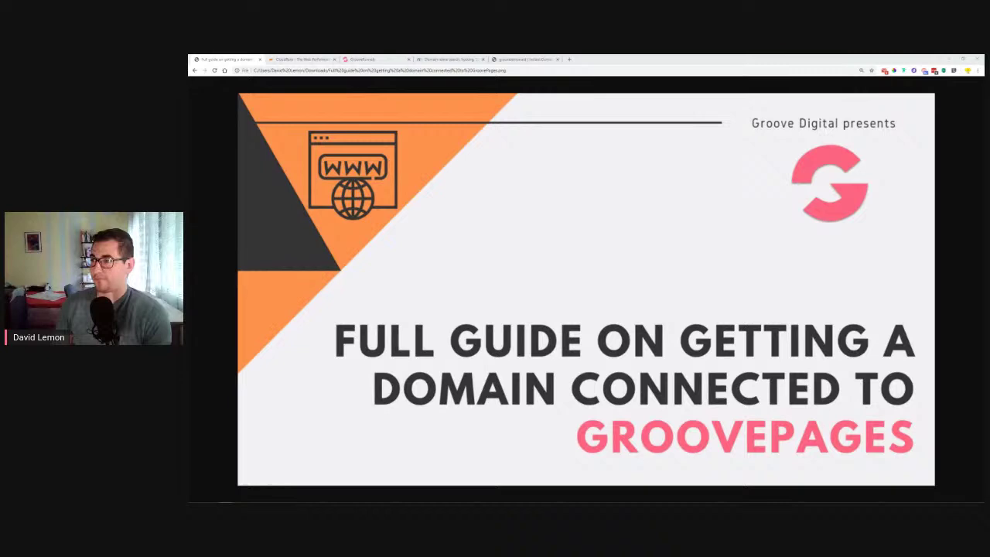
left_click_drag(984, 154, 583, 57)
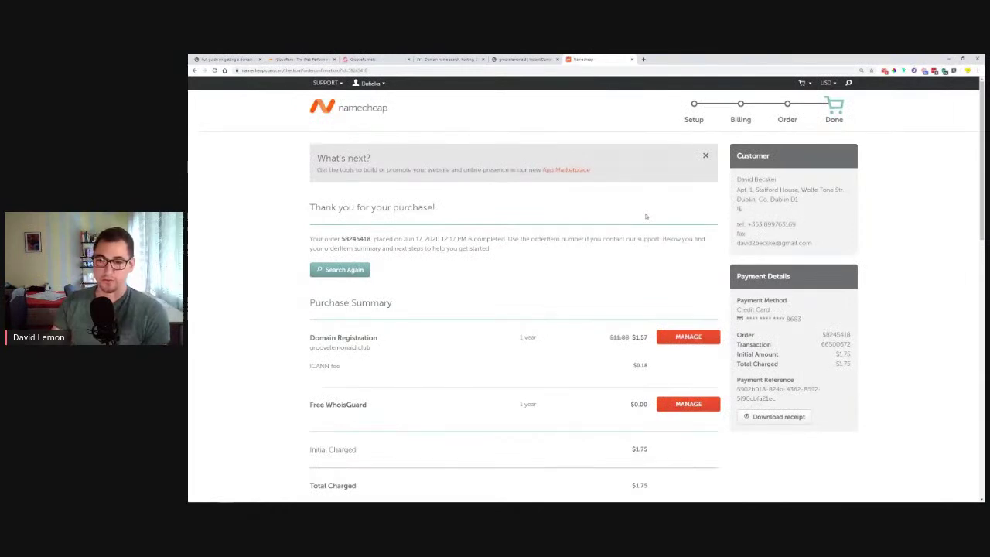
Review the purchase summary for the groovelemonaid.club registration and the Free WhoisGuard subscription.
scroll(645, 217, "down", 5)
scroll(674, 281, "up", 4)
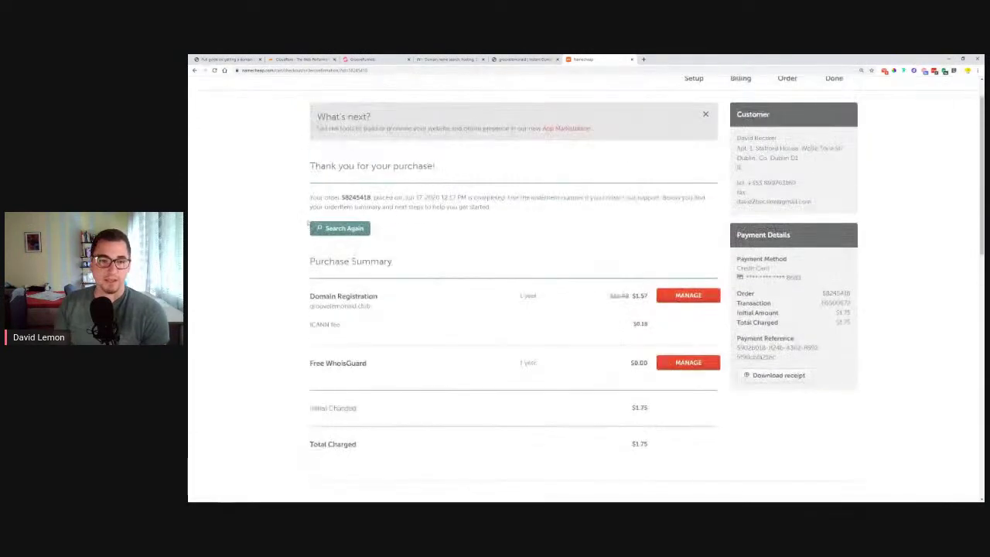
left_click_drag(309, 165, 516, 164)
scroll(336, 195, "down", 3)
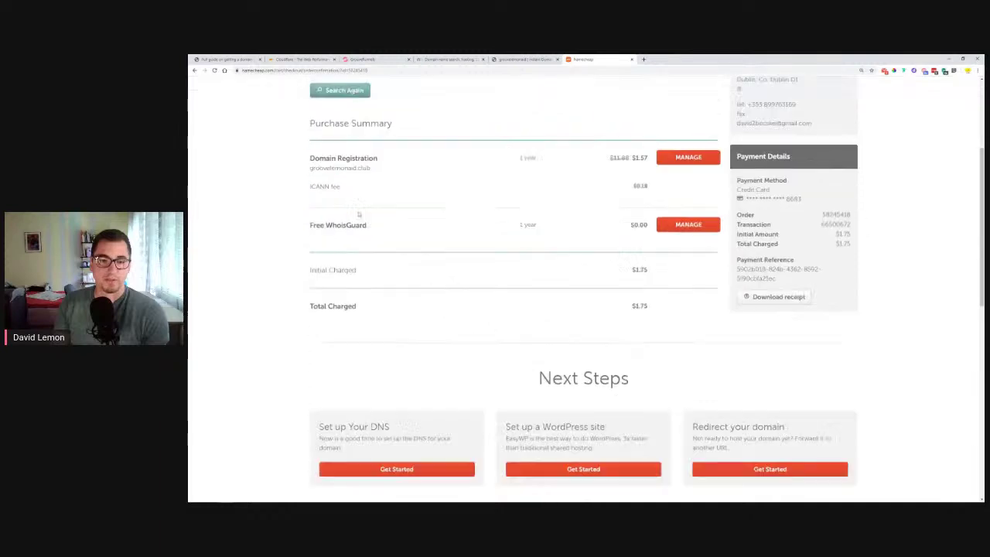
left_click_drag(309, 139, 376, 141)
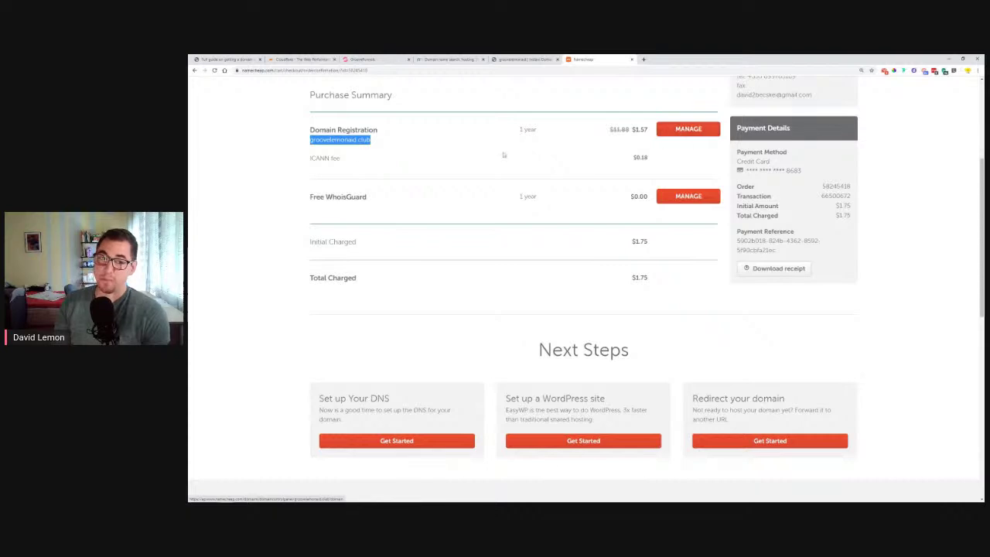
left_click_drag(307, 197, 369, 203)
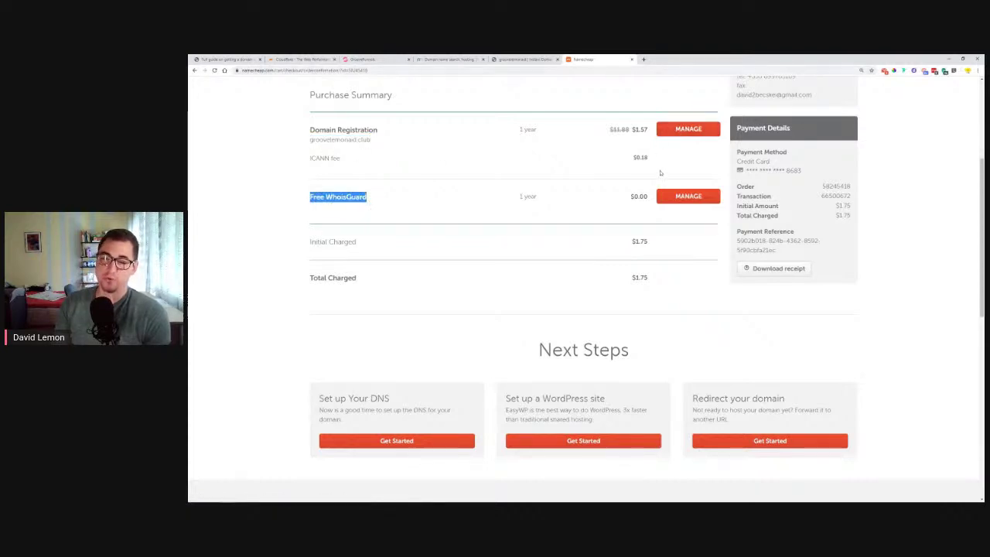
Search Google for "whois" in a new browser tab, look at the Whois.net lookup page, and close it.
left_click(642, 59)
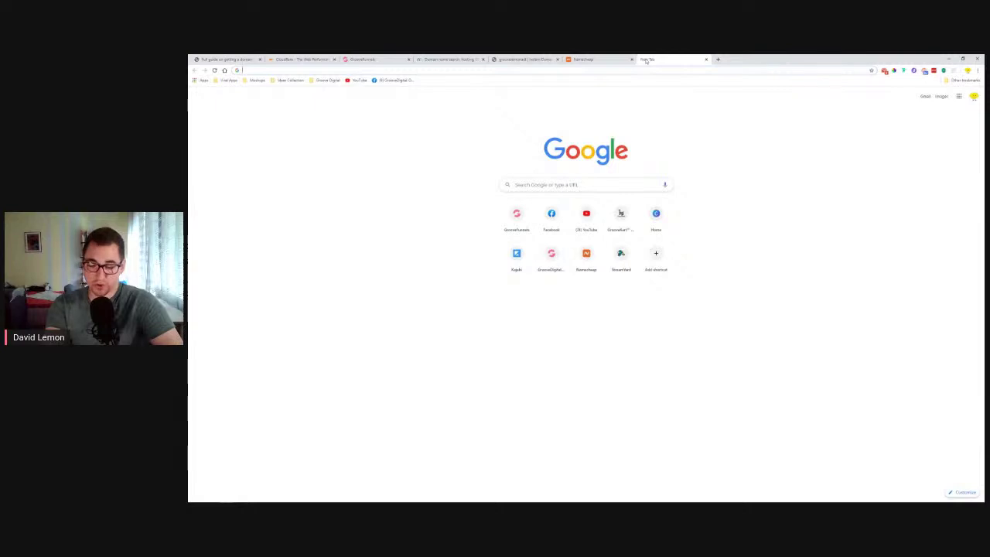
type("whois")
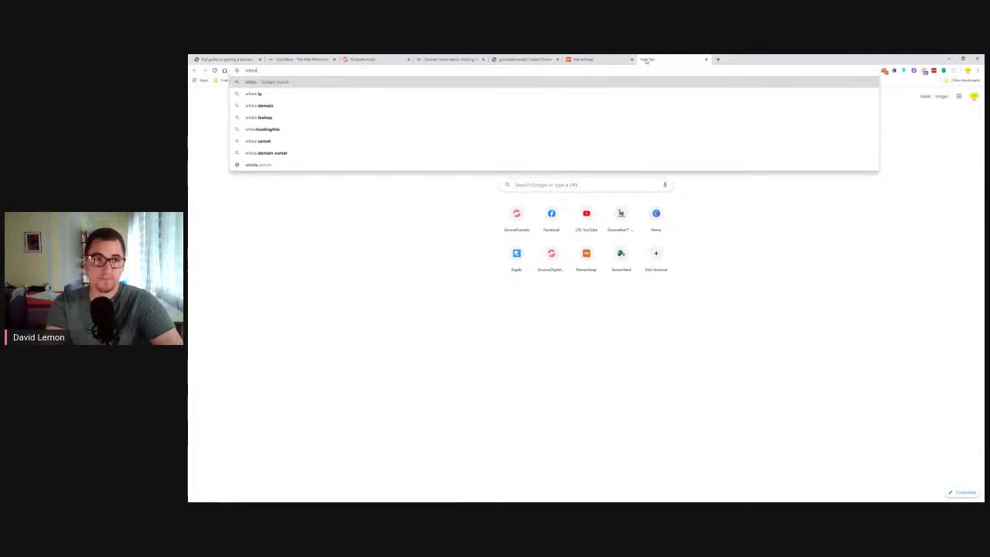
key("Return")
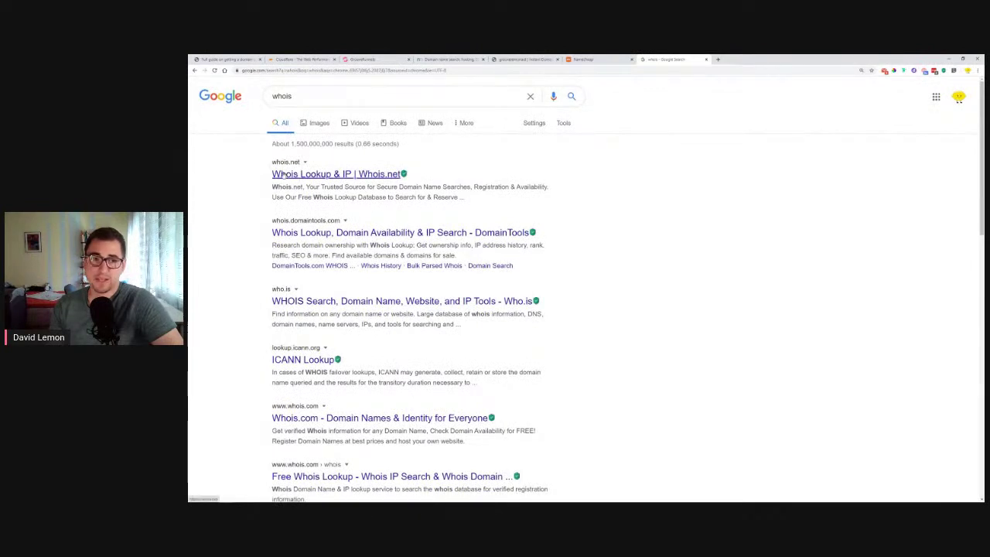
left_click(321, 175)
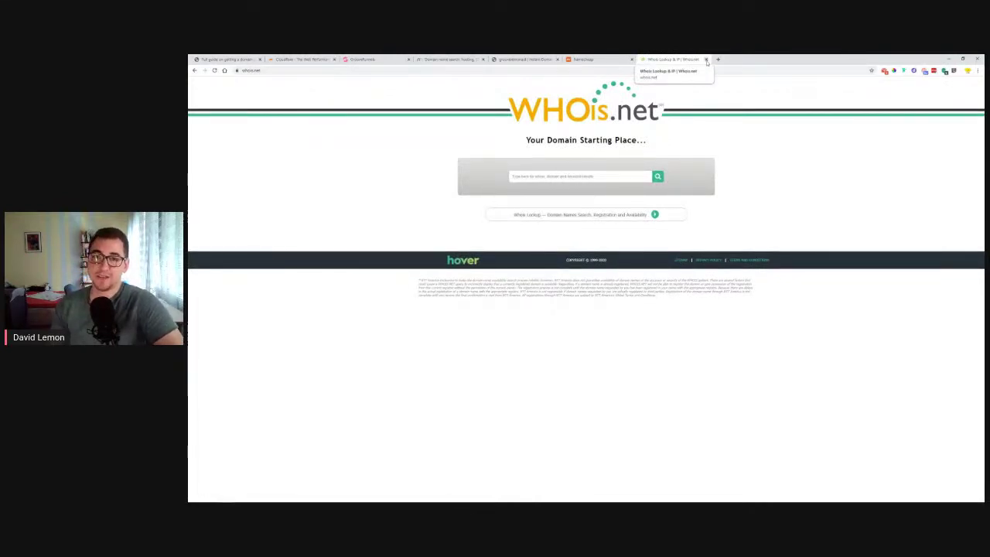
left_click(707, 60)
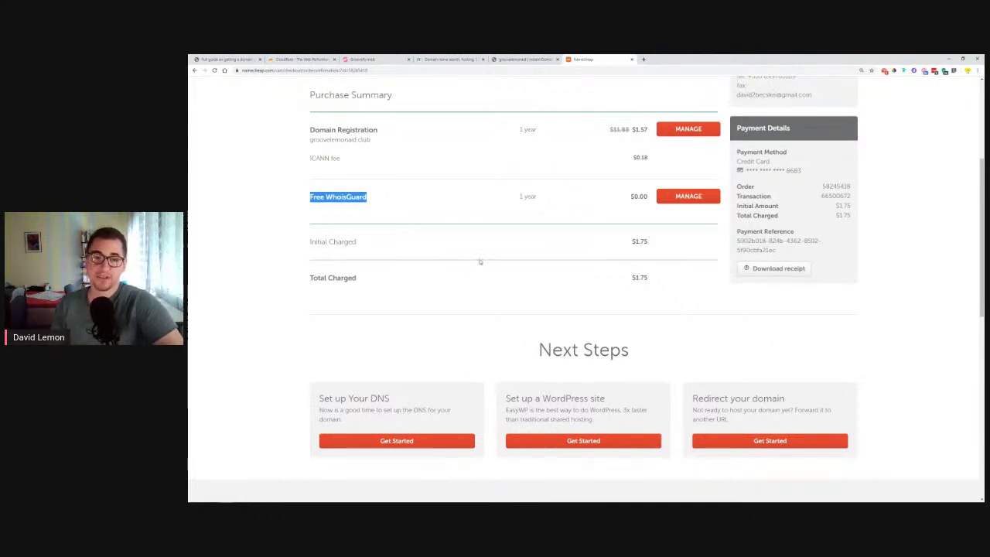
Open the management page of the groovelemonaid.club registration and locate its Nameservers setting.
left_click(689, 130)
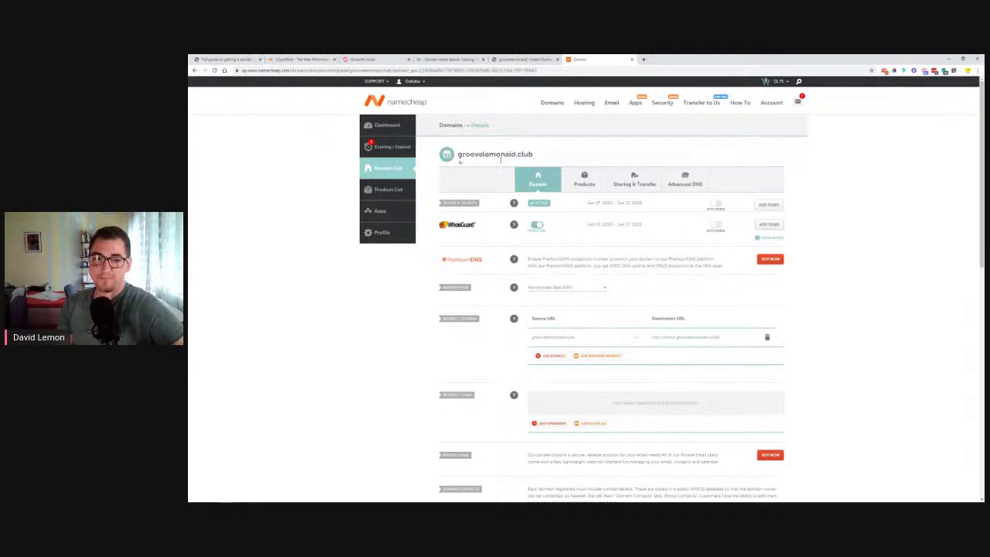
left_click_drag(437, 288, 485, 292)
left_click(484, 292)
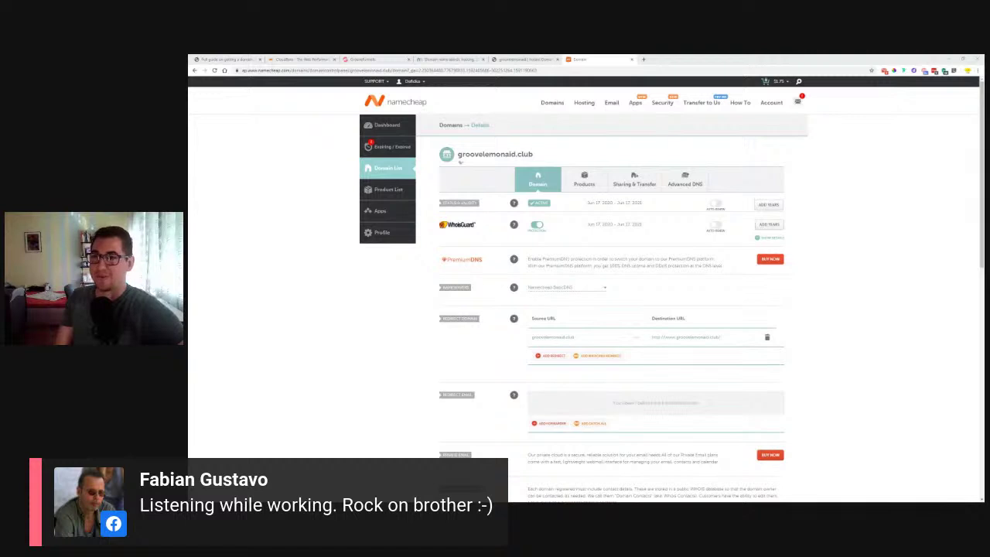
Open the GrooveDigital Official Facebook group in a new browser tab and look through its discussion page.
left_click(643, 59)
left_click(392, 78)
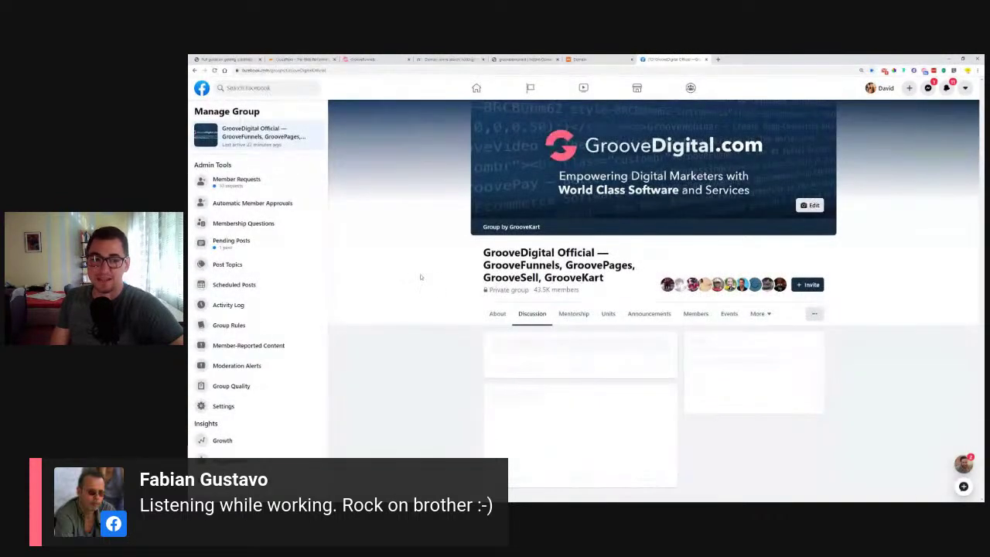
scroll(420, 277, "down", 3)
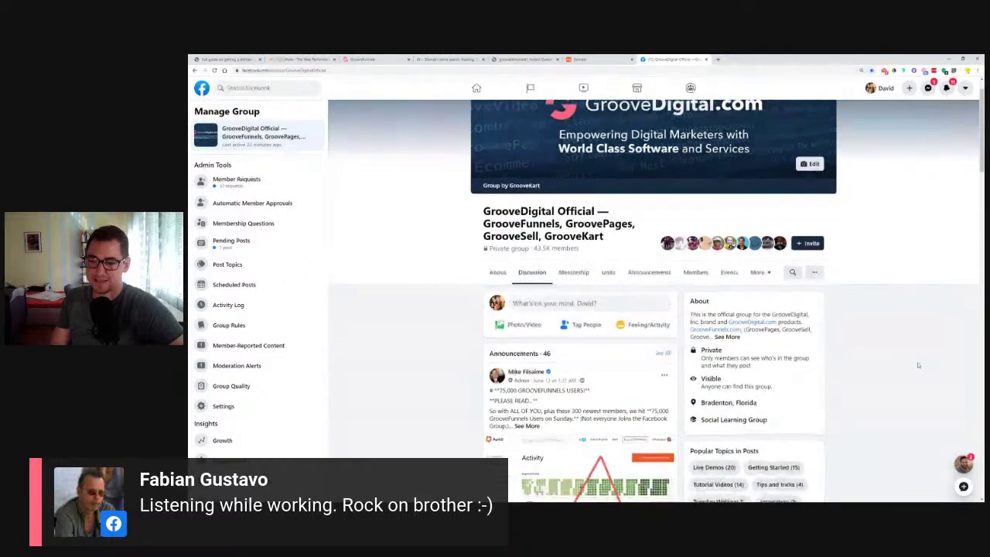
scroll(657, 464, "down", 2)
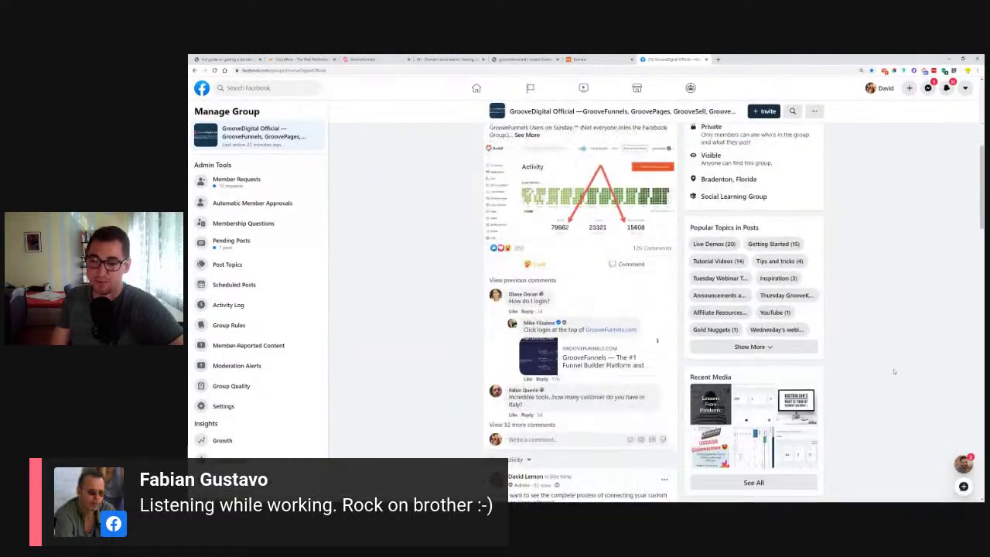
Browse the group's full media collection and open the GroovePages Show & Tell picture with its post.
left_click(752, 483)
scroll(623, 235, "down", 5)
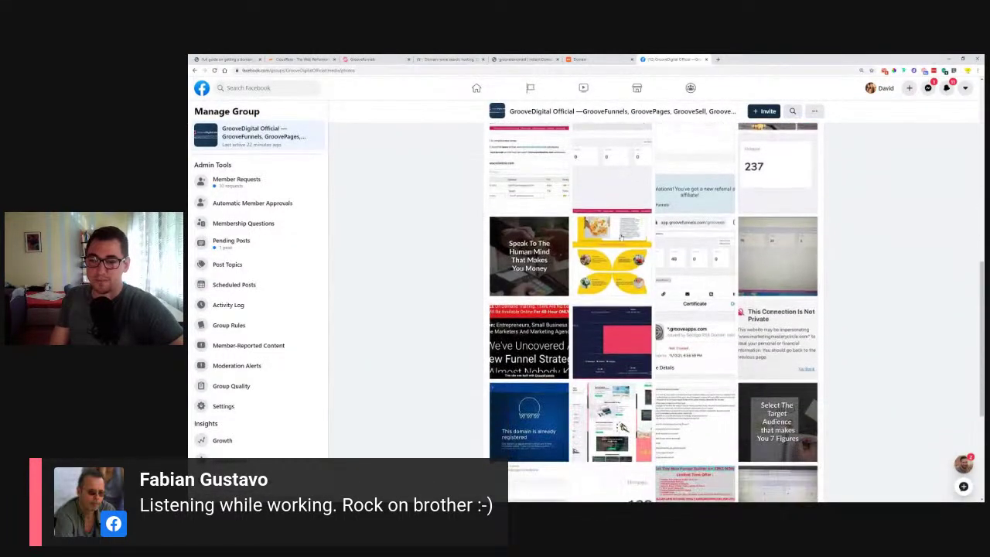
scroll(623, 234, "down", 10)
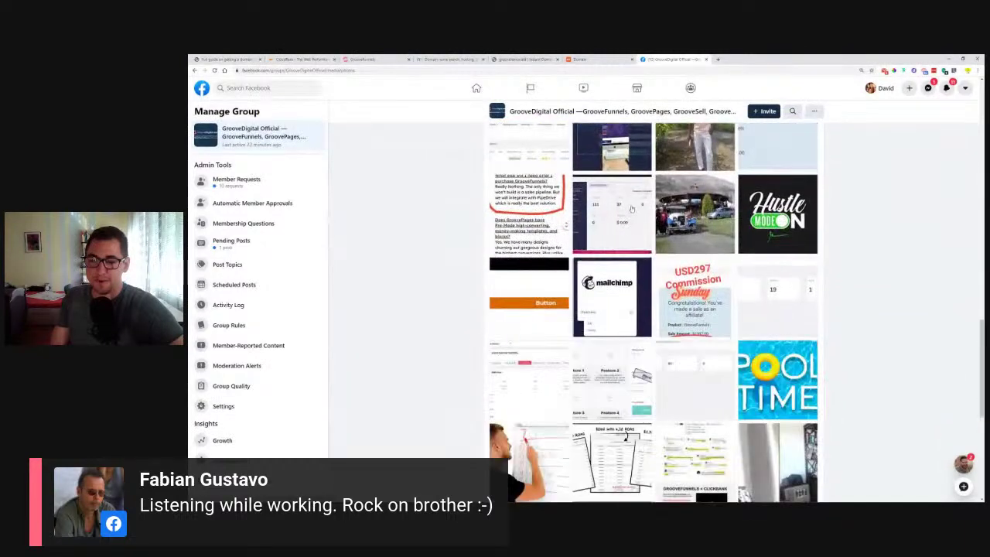
scroll(631, 207, "down", 5)
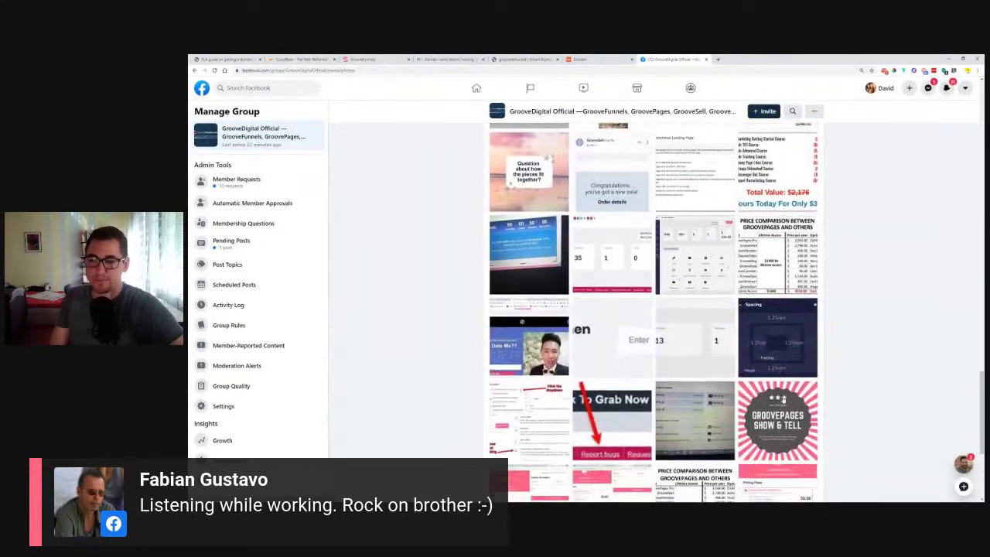
left_click(784, 435)
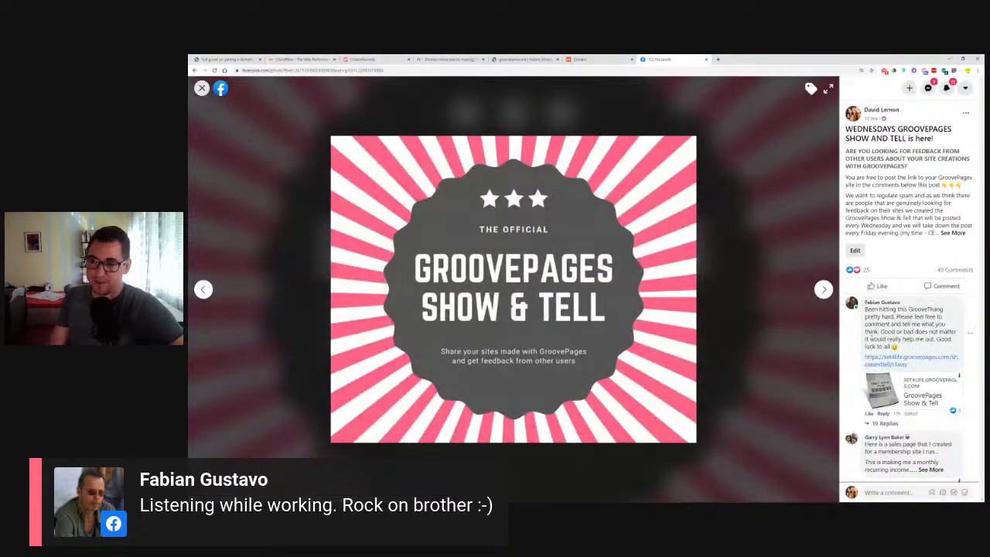
Open the GroovePages site linked in the first comment on the Show & Tell post.
left_click(880, 363)
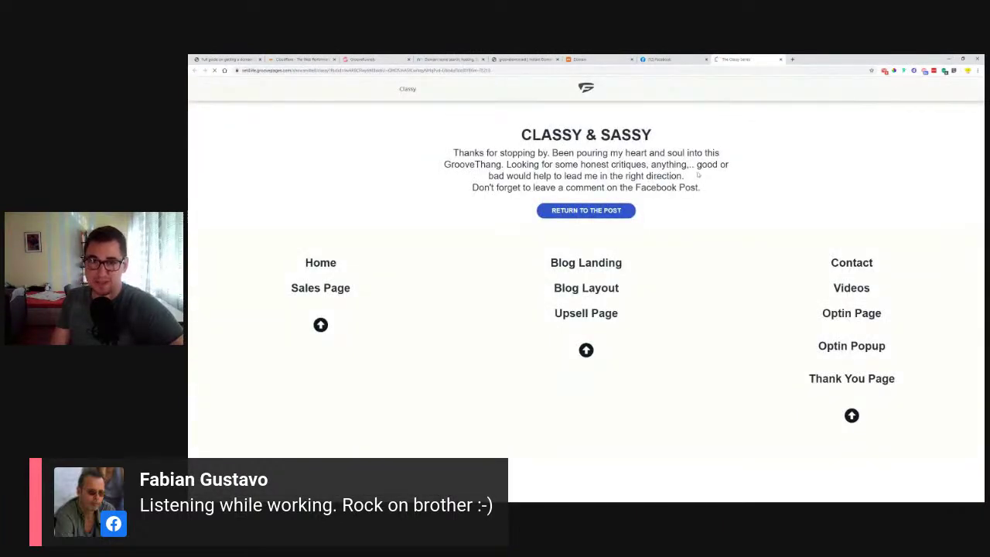
key("ctrl+minus")
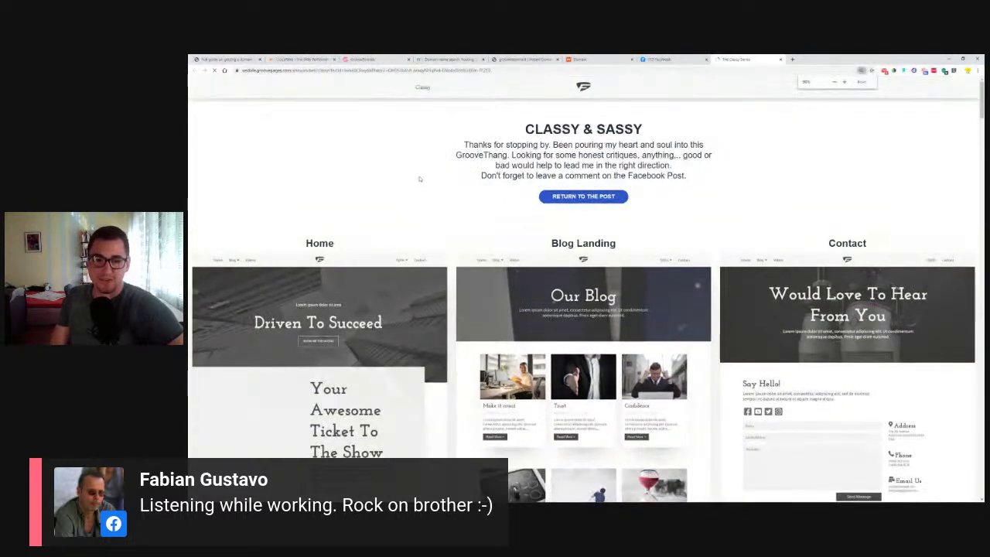
key("ctrl+minus")
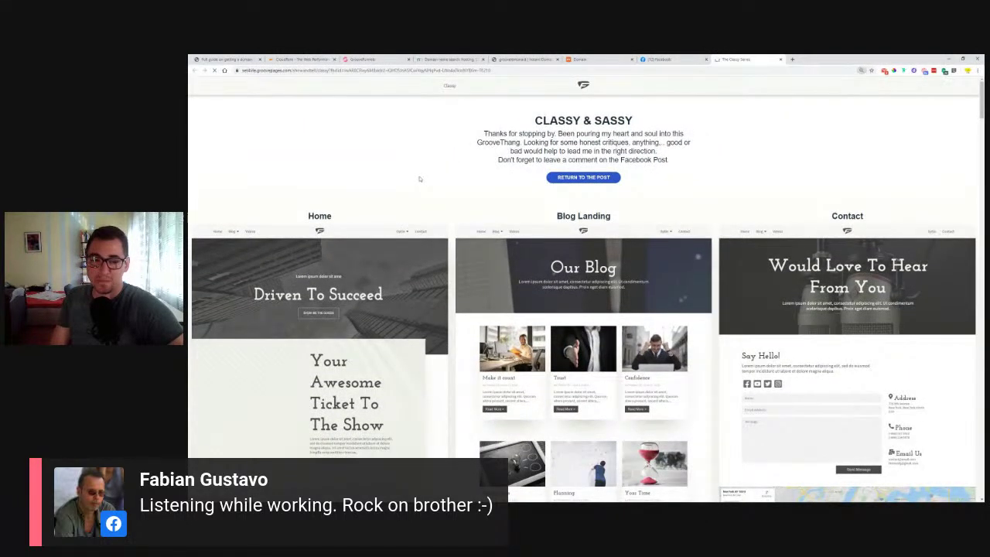
key("ctrl+plus")
Examine the Home, Blog, Contact, Videos and Optin page layouts on the Classy & Sassy site.
scroll(341, 218, "down", 5)
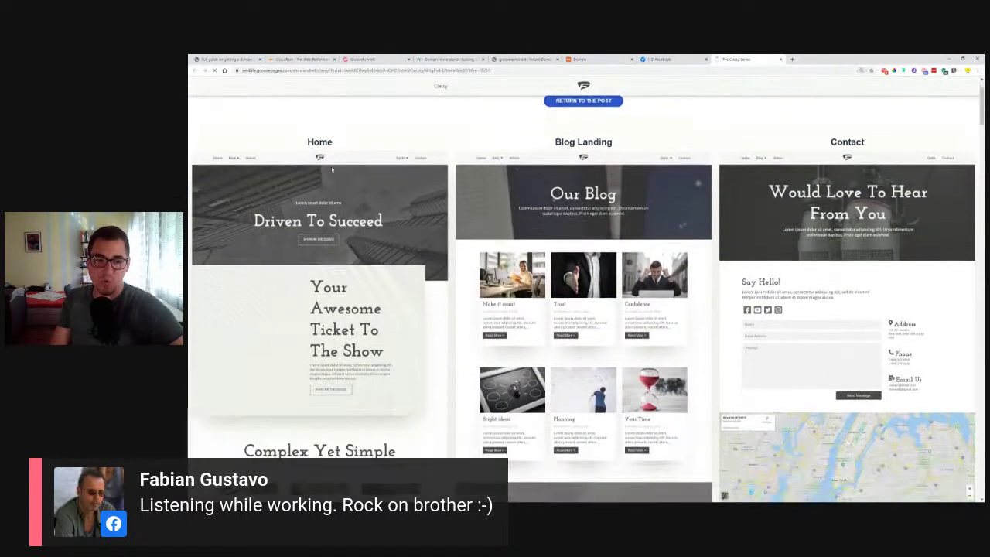
scroll(334, 194, "down", 9)
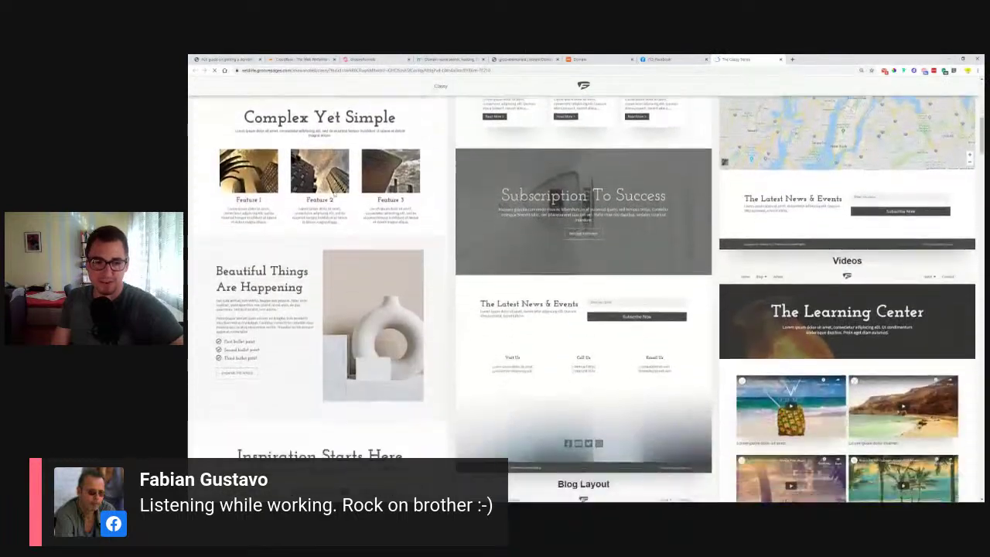
scroll(350, 296, "down", 10)
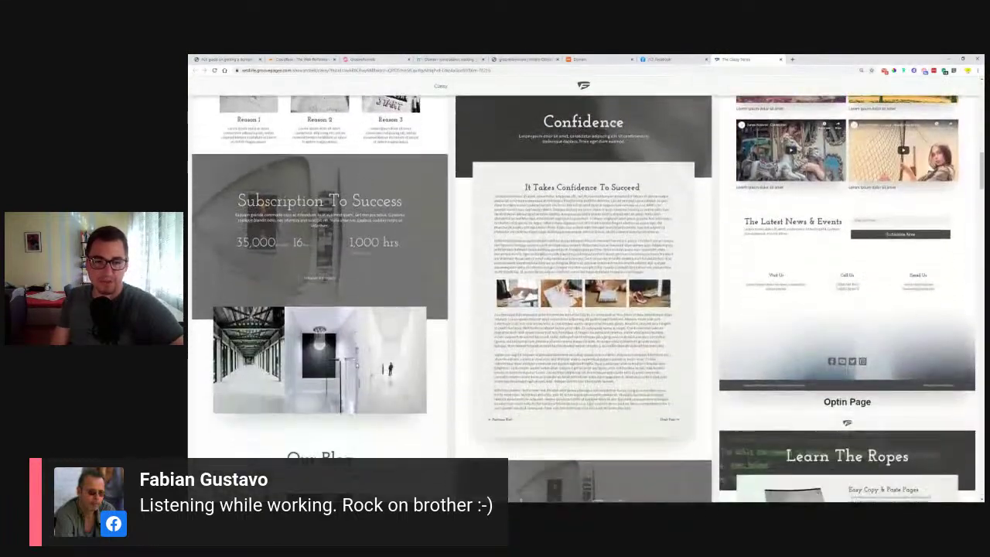
scroll(356, 349, "down", 7)
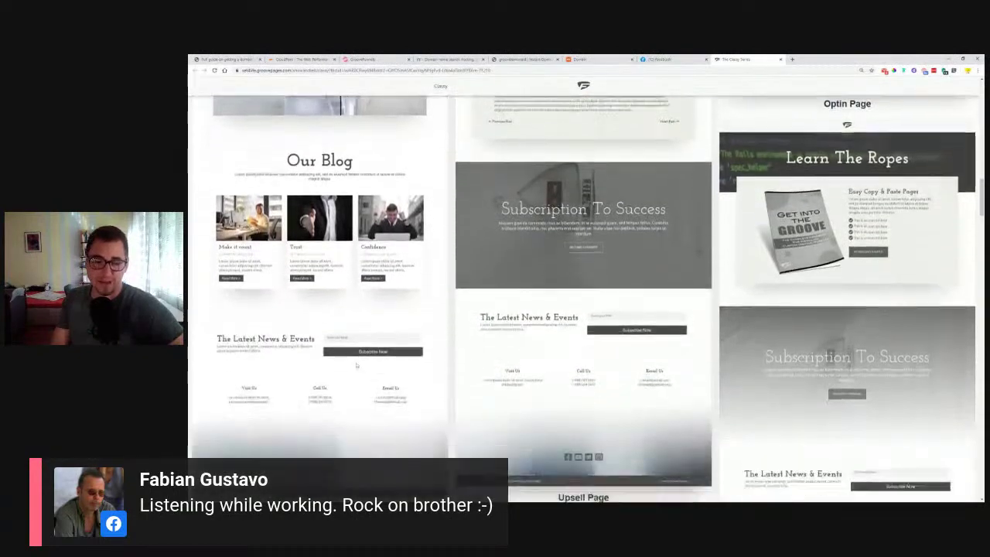
scroll(357, 369, "down", 3)
scroll(479, 418, "up", 6)
scroll(838, 415, "up", 8)
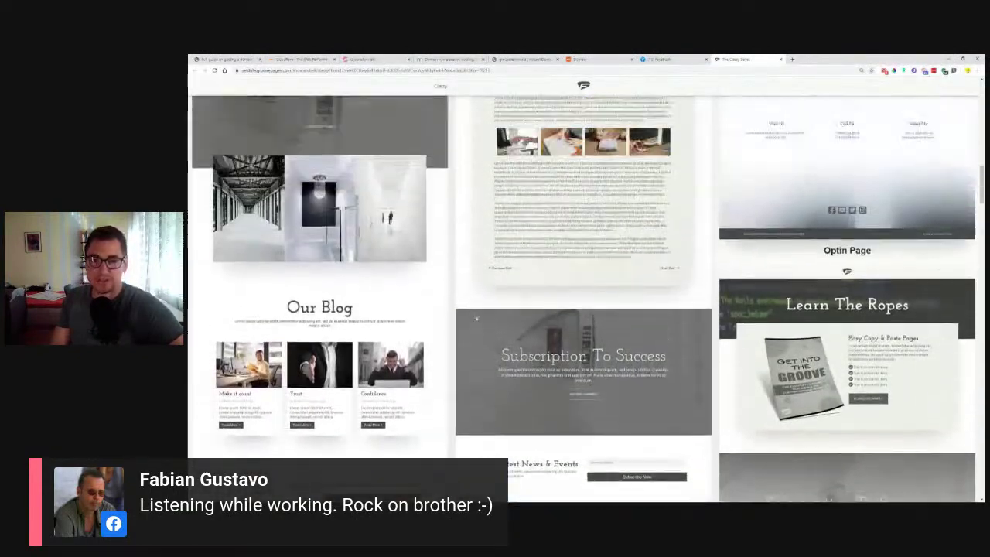
scroll(838, 415, "up", 7)
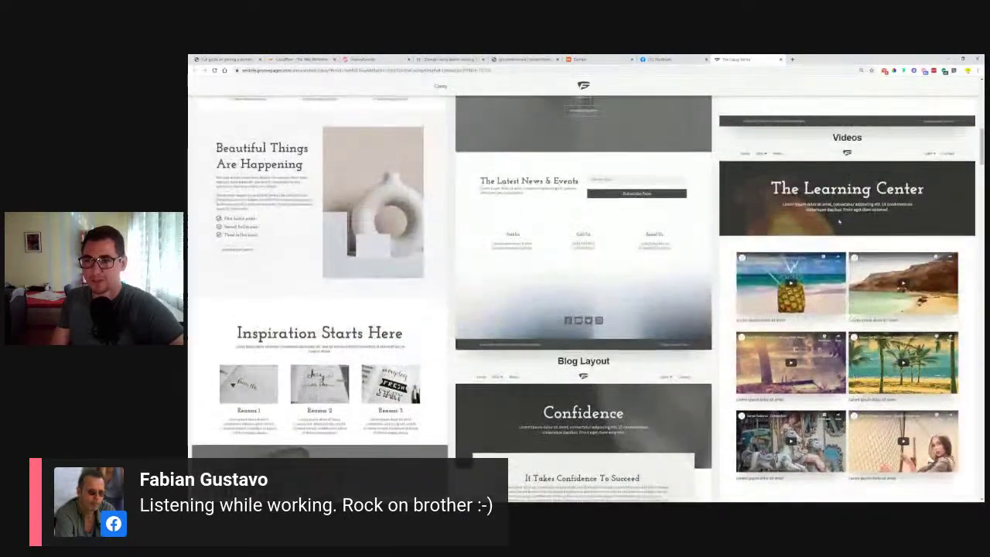
scroll(584, 288, "up", 1)
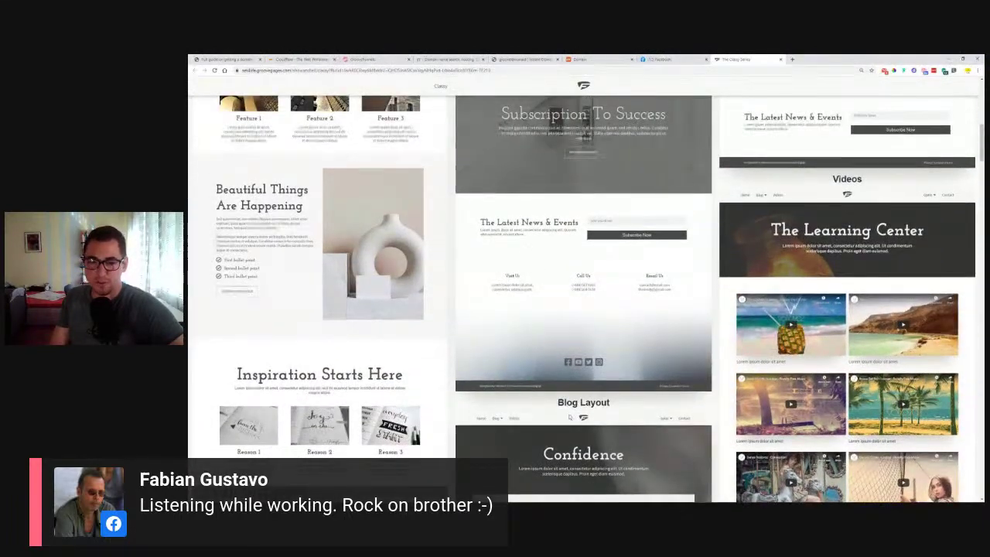
scroll(685, 325, "up", 8)
scroll(685, 325, "up", 4)
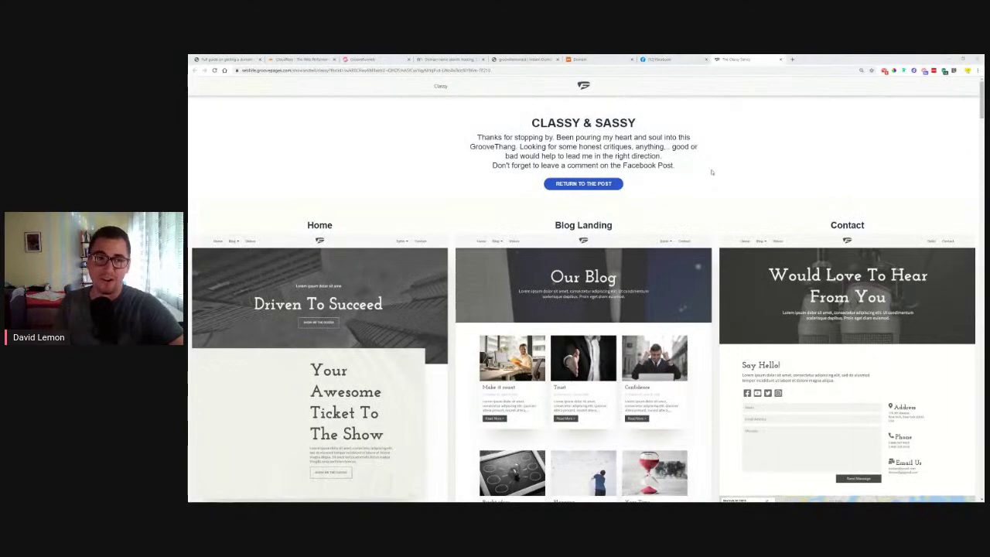
scroll(699, 201, "down", 1)
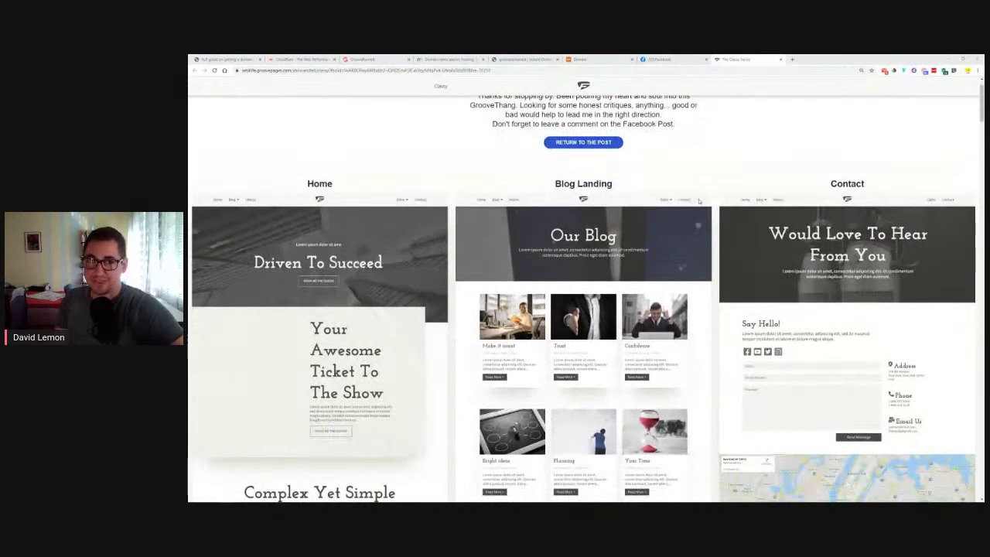
scroll(698, 201, "down", 10)
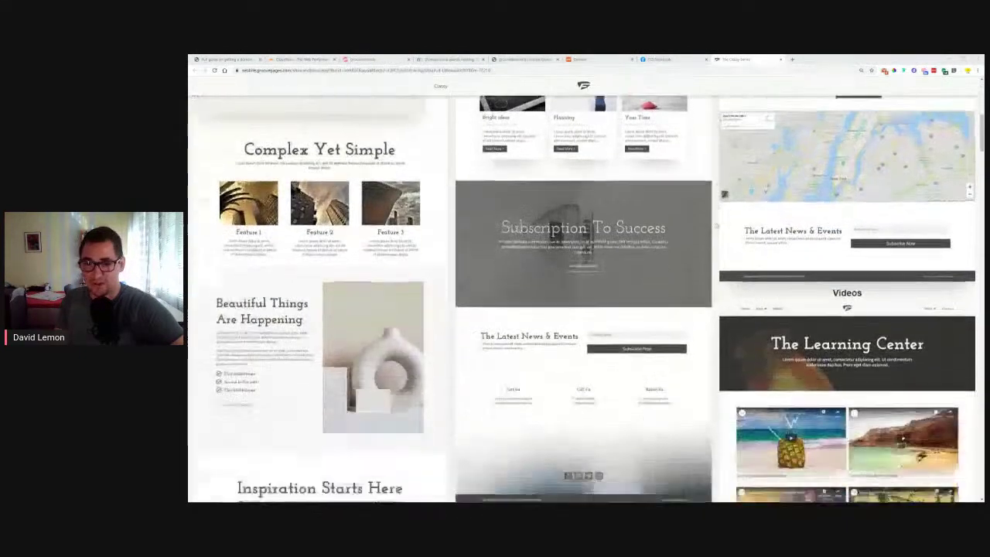
Examine the Sales Page, Upsell Page and Optin Popup layouts further down the Classy showcase page.
scroll(715, 225, "down", 10)
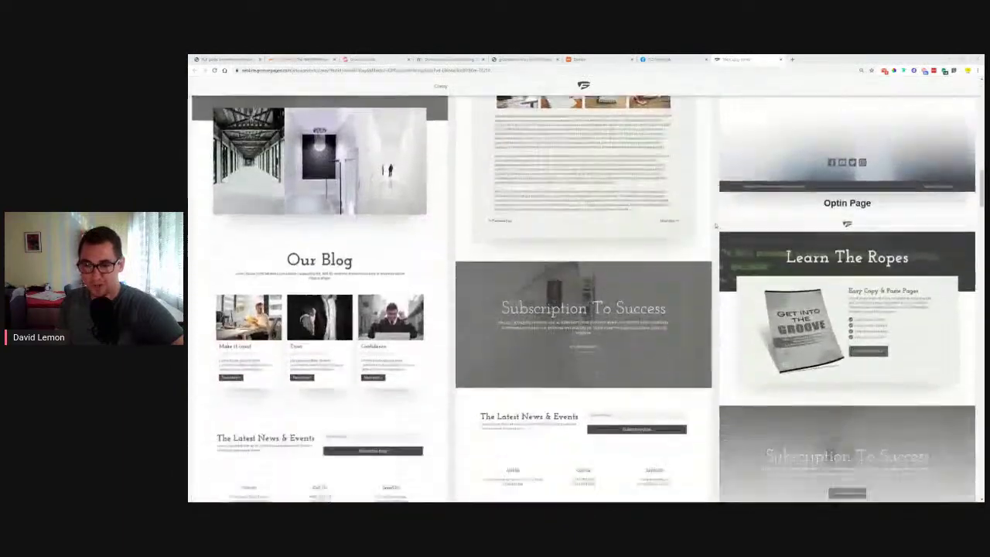
scroll(716, 225, "down", 5)
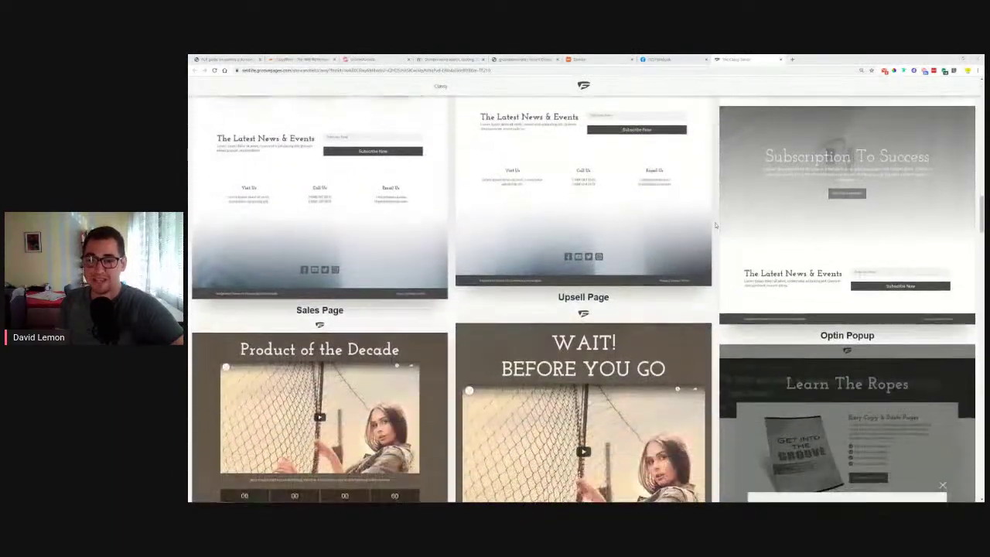
scroll(716, 225, "down", 7)
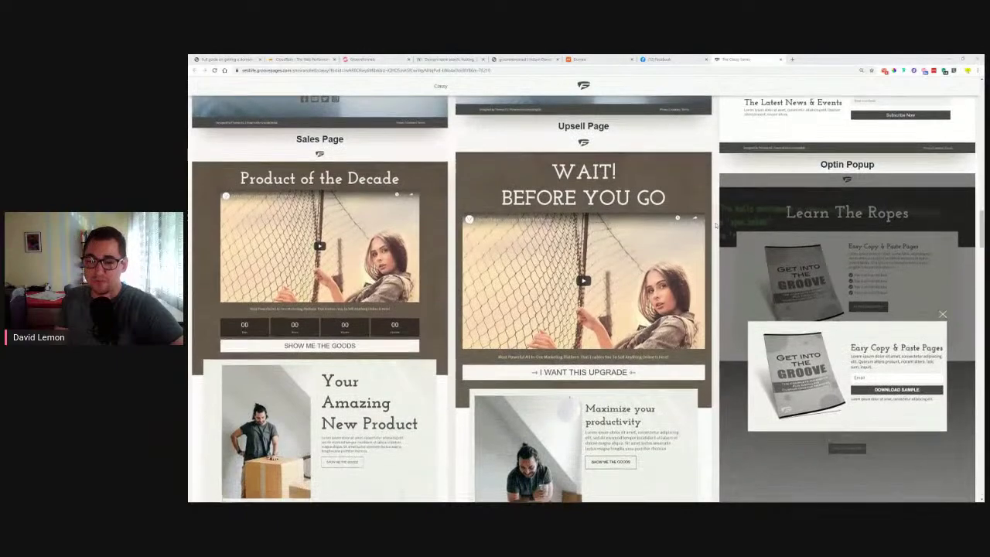
scroll(716, 225, "down", 9)
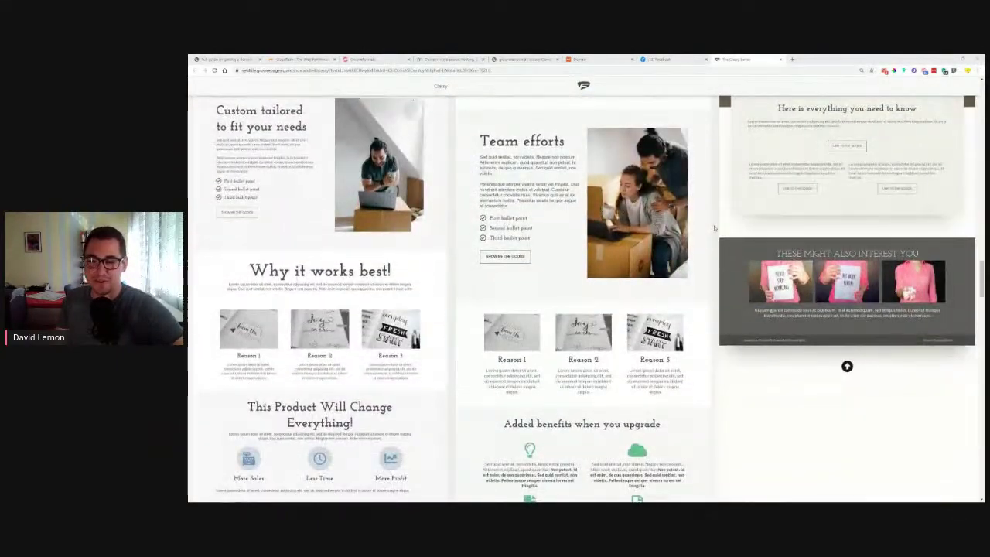
scroll(715, 225, "down", 2)
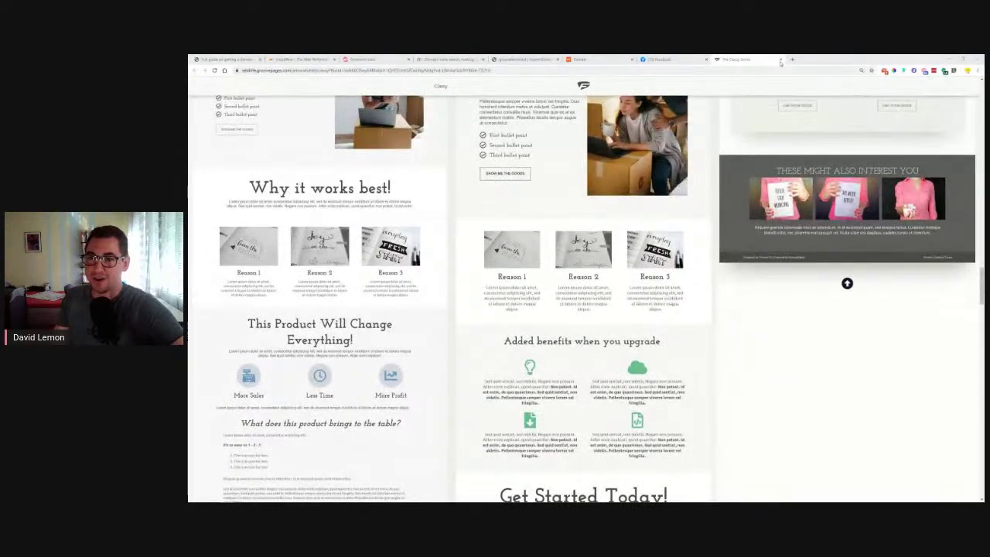
Close the Classy site and Facebook tabs, and highlight the Nameservers label on the Namecheap details page for groovelemonaid.club.
left_click(780, 60)
scroll(905, 319, "down", 5)
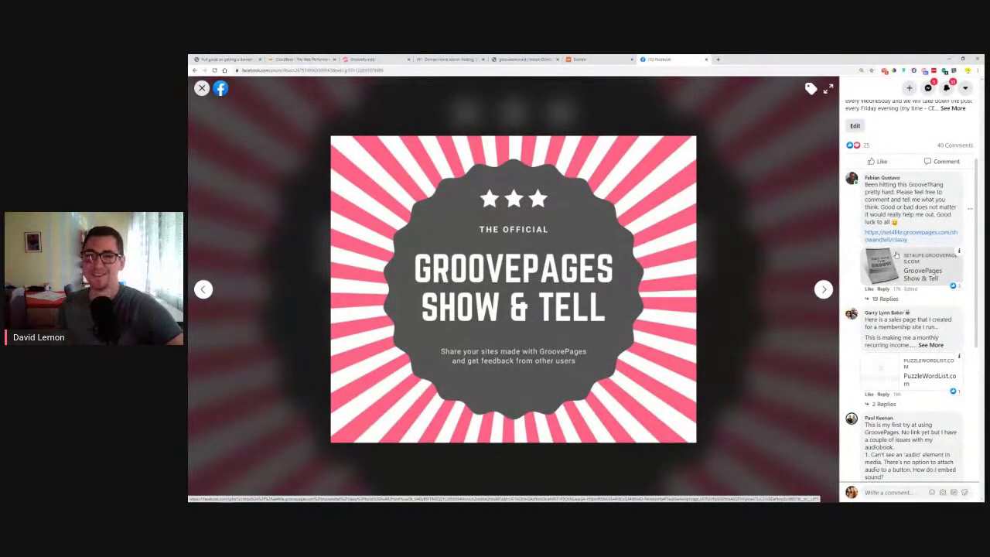
left_click(706, 60)
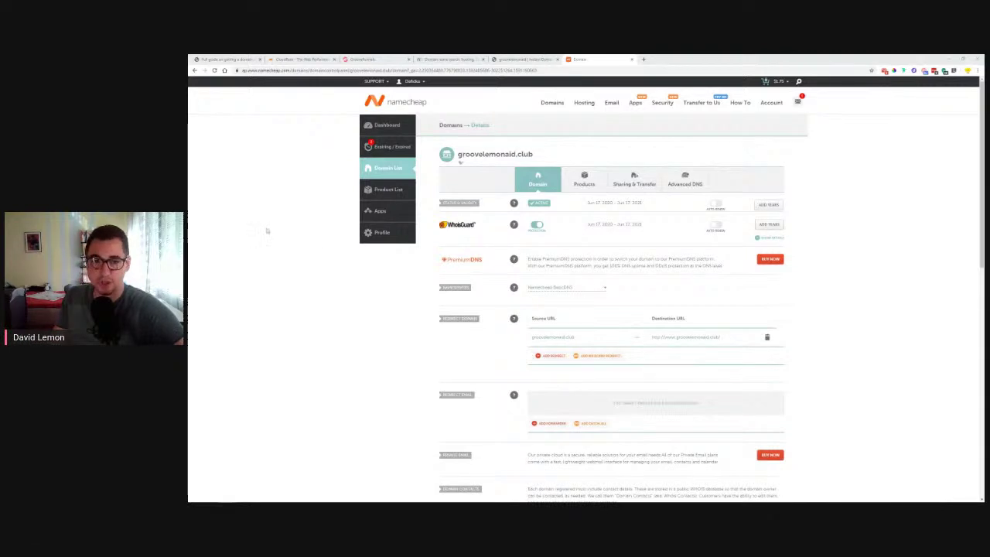
left_click_drag(429, 287, 471, 287)
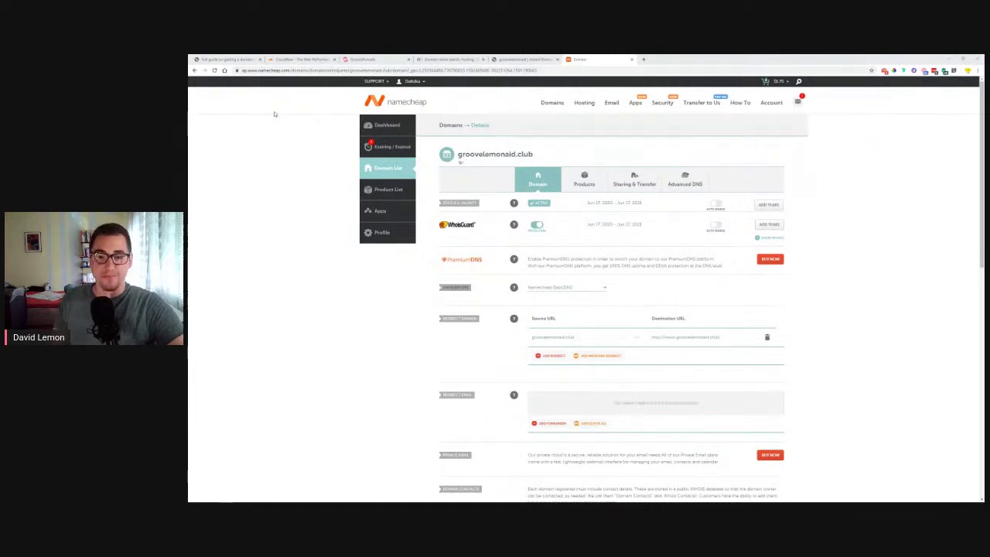
Find the official Cloudflare site through a Google search for cloudflare in a new browser tab, and close that extra tab.
left_click(300, 59)
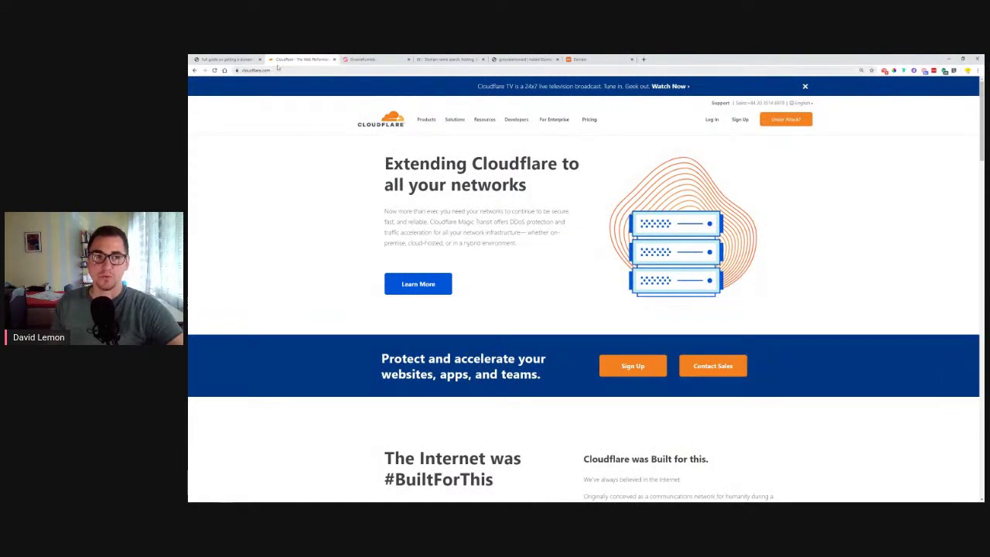
left_click(645, 60)
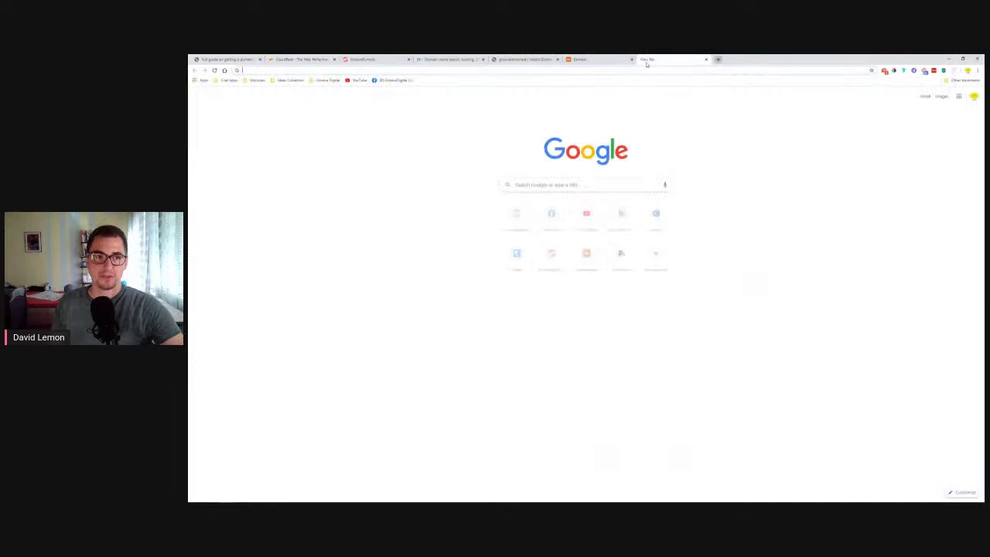
type("c")
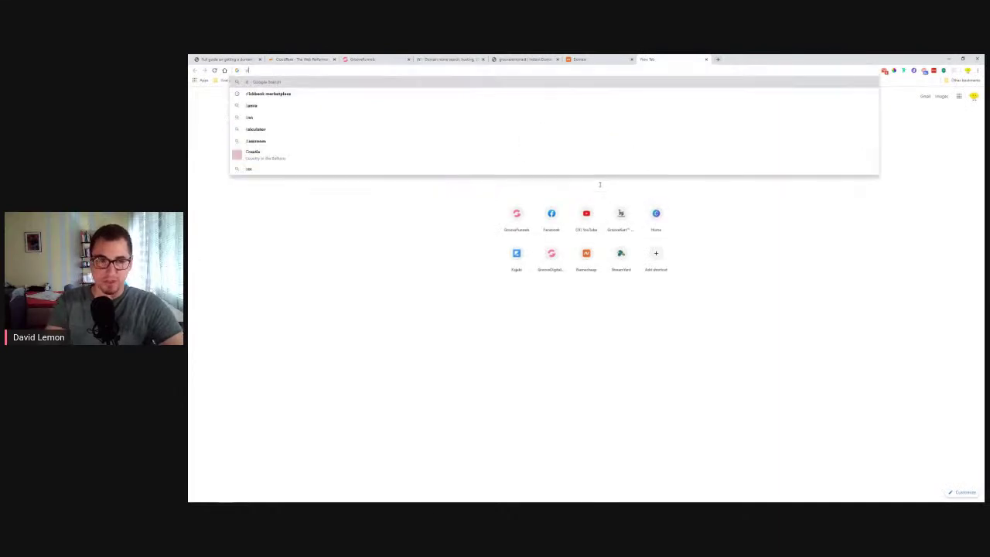
type("loudflare dns")
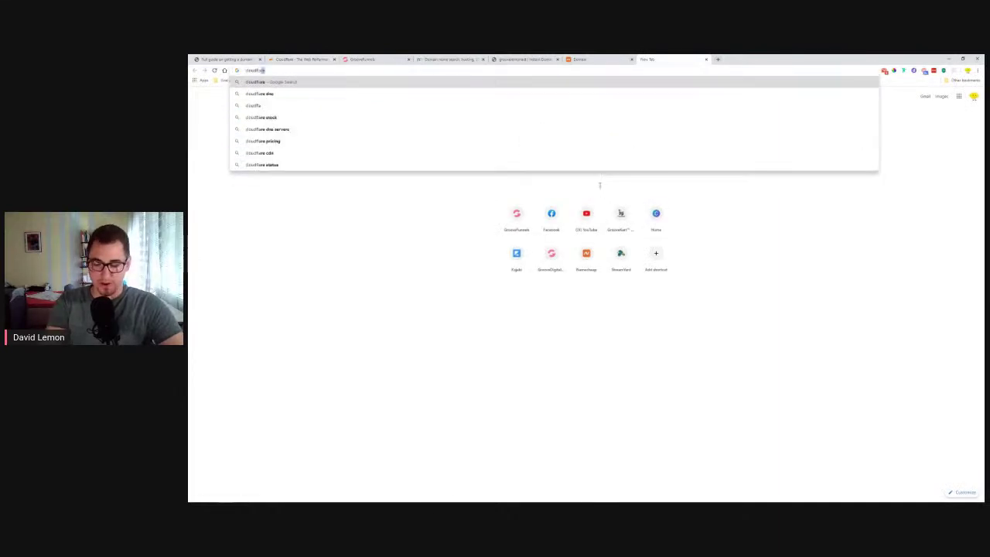
key("Return")
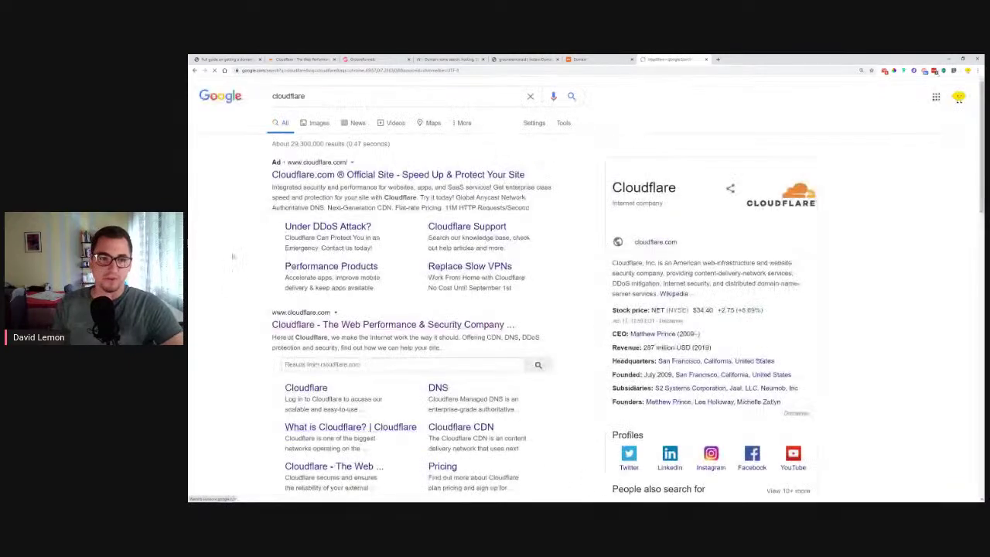
key("ctrl+plus")
left_click_drag(327, 239, 399, 239)
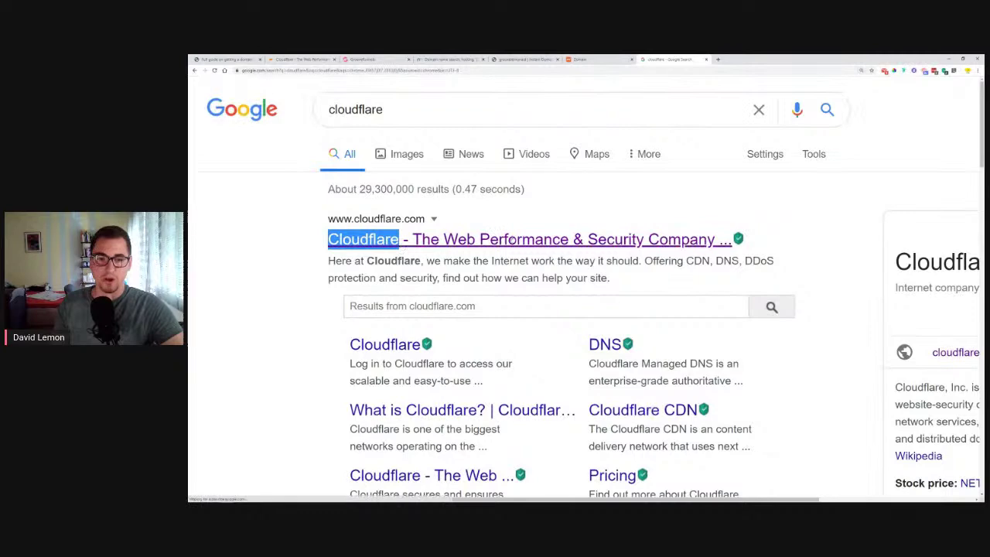
key("ctrl+0")
key("ctrl+minus")
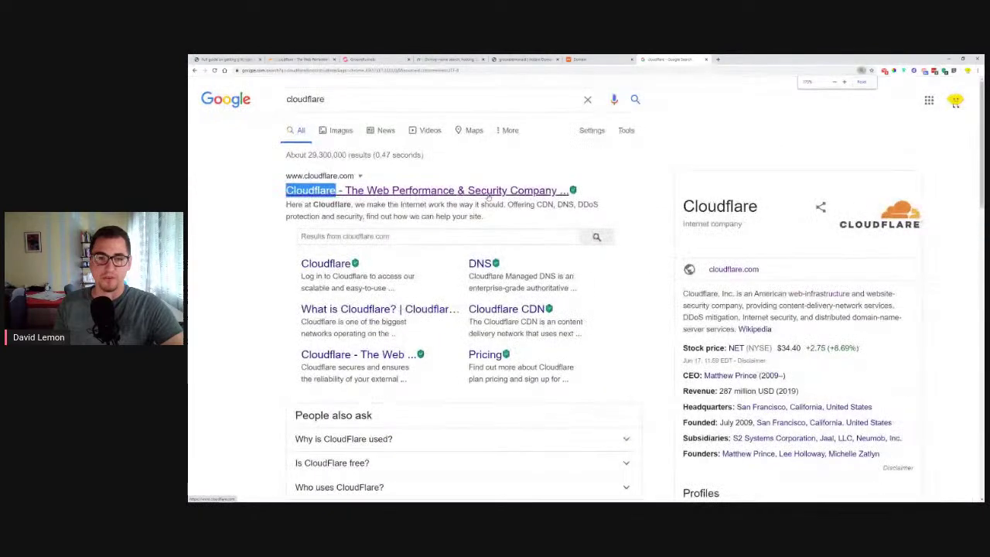
left_click(488, 193)
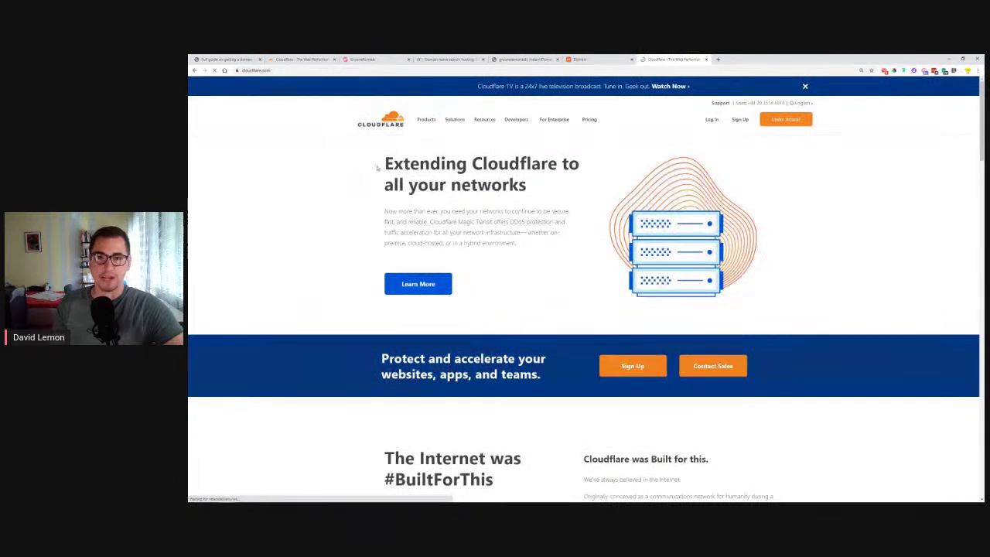
left_click(706, 60)
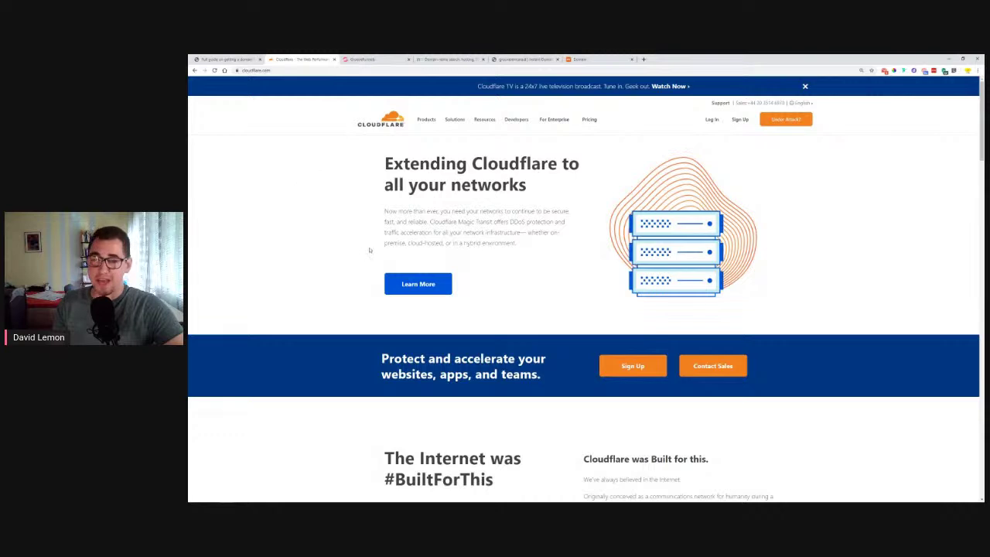
Log in to Cloudflare with the prefilled credentials and the remember-me option, and add the login to LastPass.
left_click(710, 129)
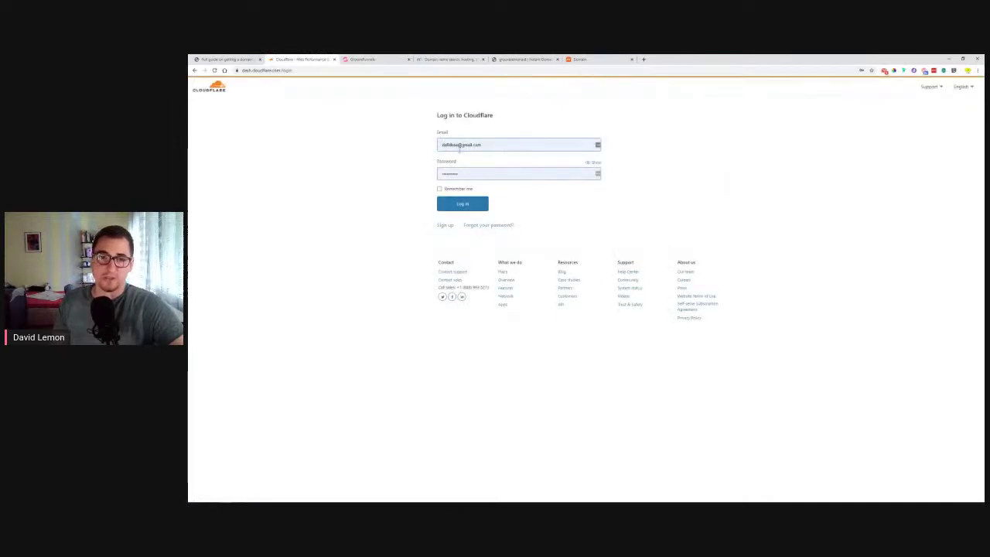
left_click(440, 189)
left_click(455, 205)
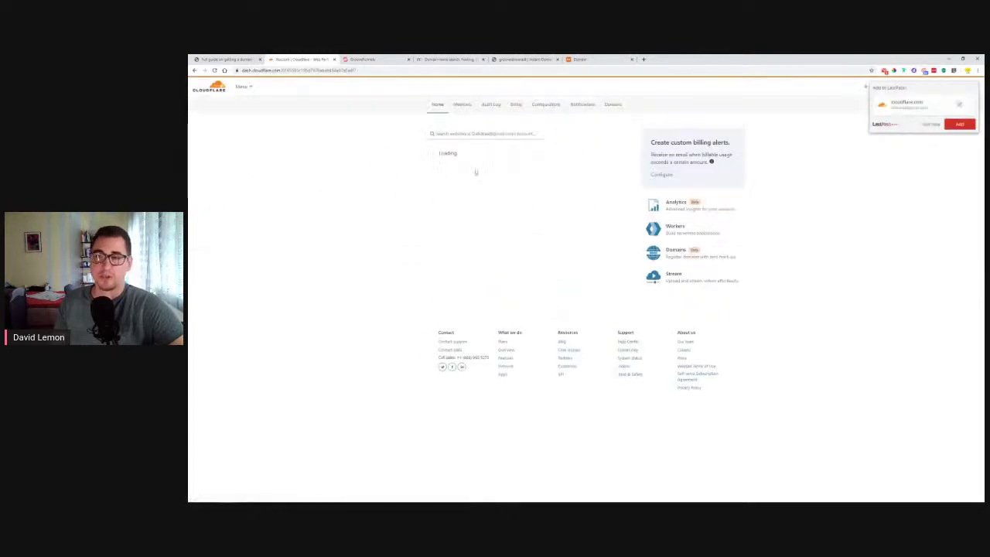
left_click(959, 126)
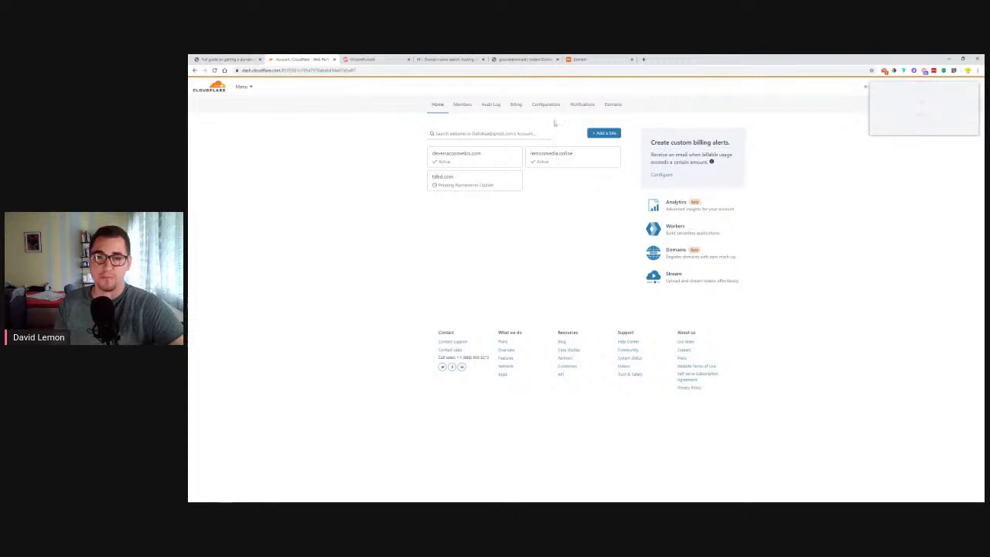
left_click(599, 134)
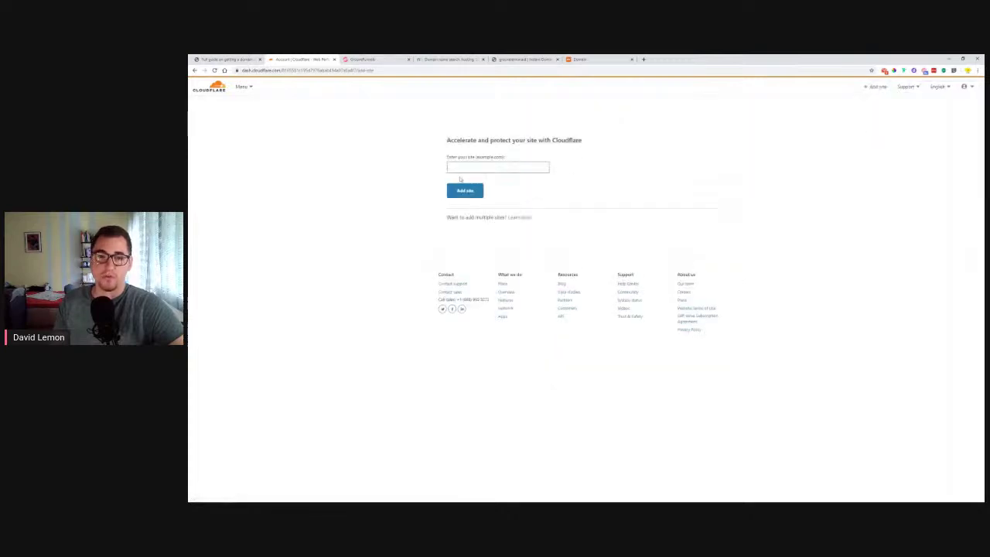
left_click(215, 82)
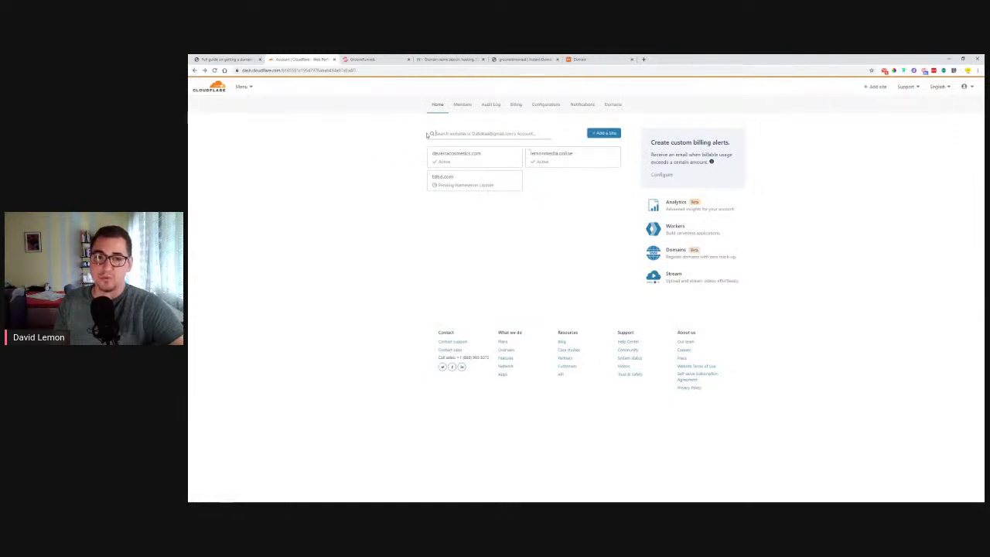
left_click(475, 132)
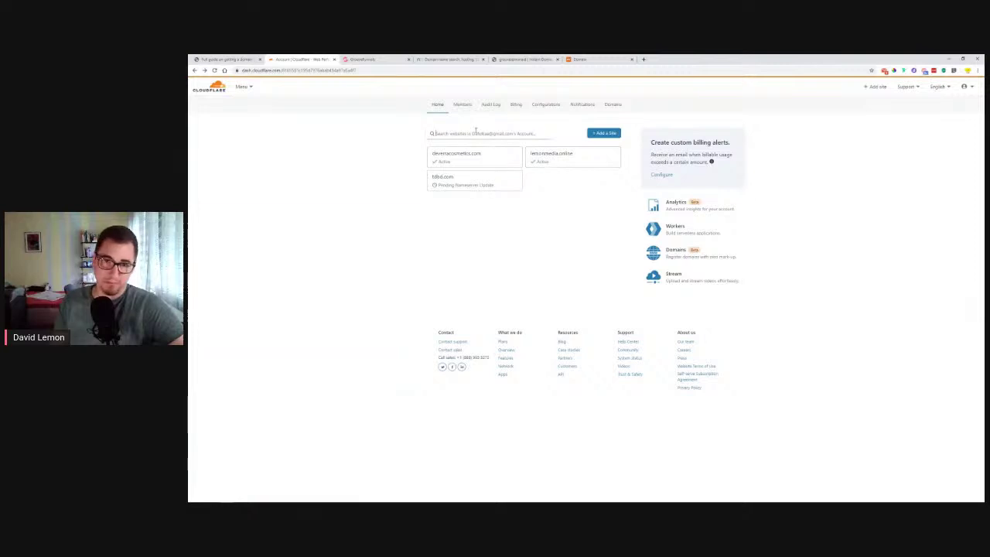
Add groovelemonaid.club as a new site in Cloudflare, copying the domain name from its Namecheap details page.
left_click(603, 134)
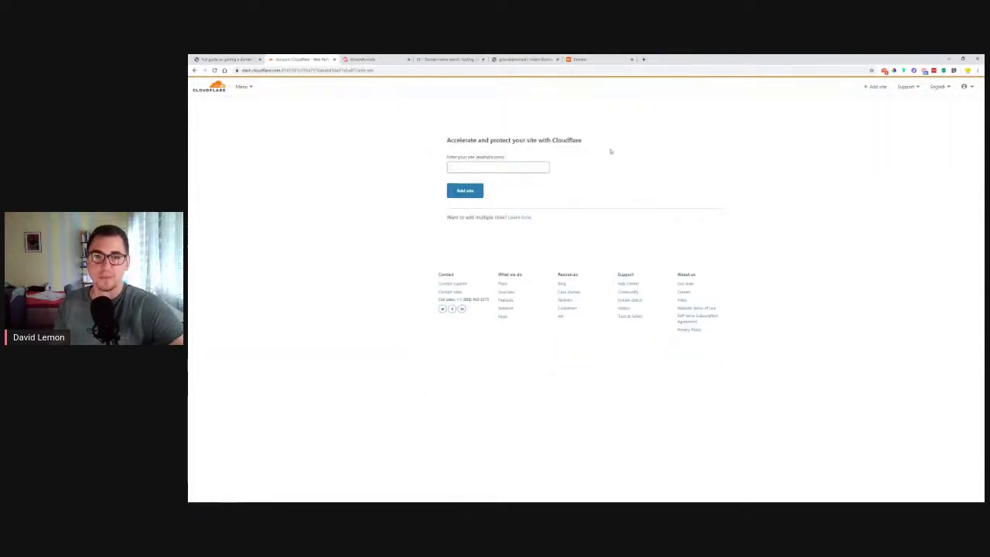
left_click(605, 62)
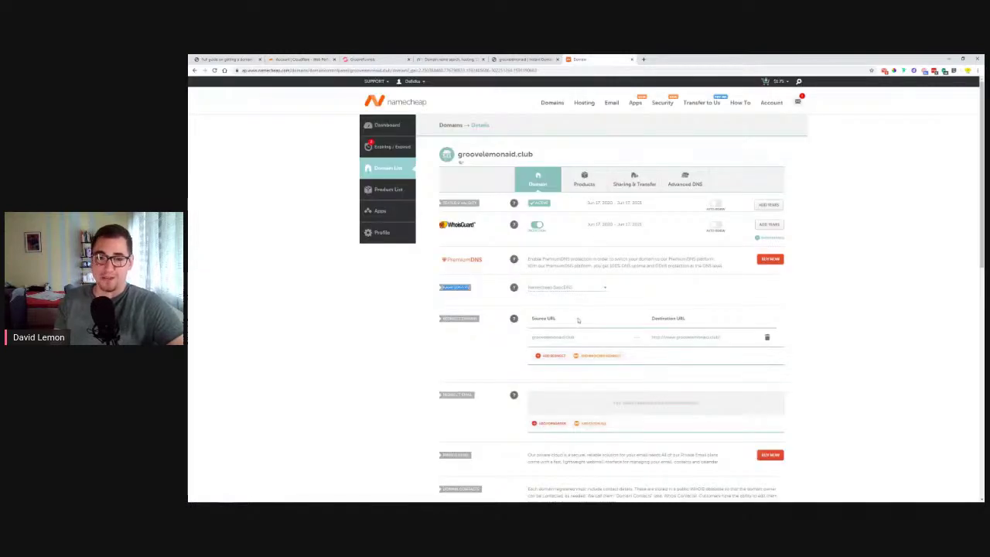
left_click_drag(457, 154, 534, 155)
right_click(530, 154)
left_click(546, 161)
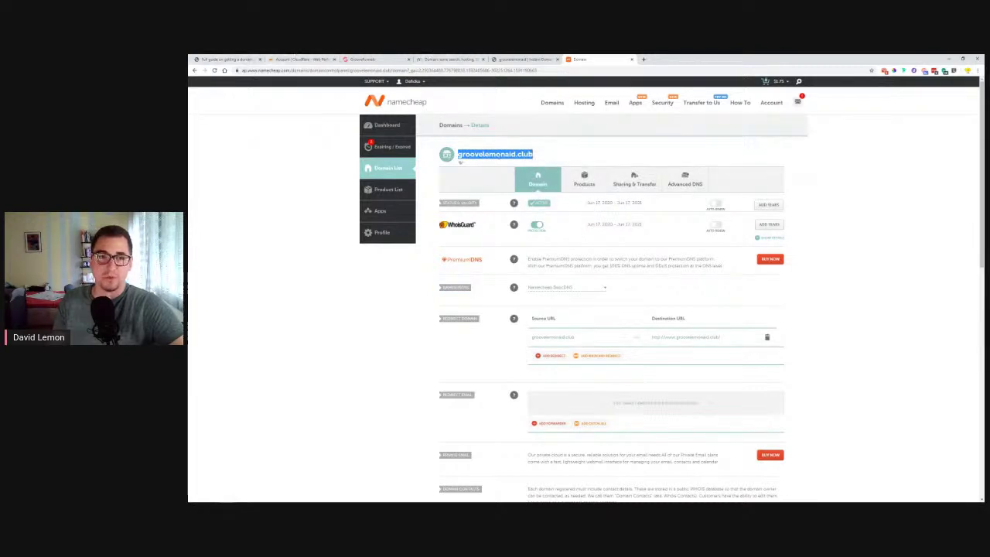
left_click(305, 58)
right_click(509, 169)
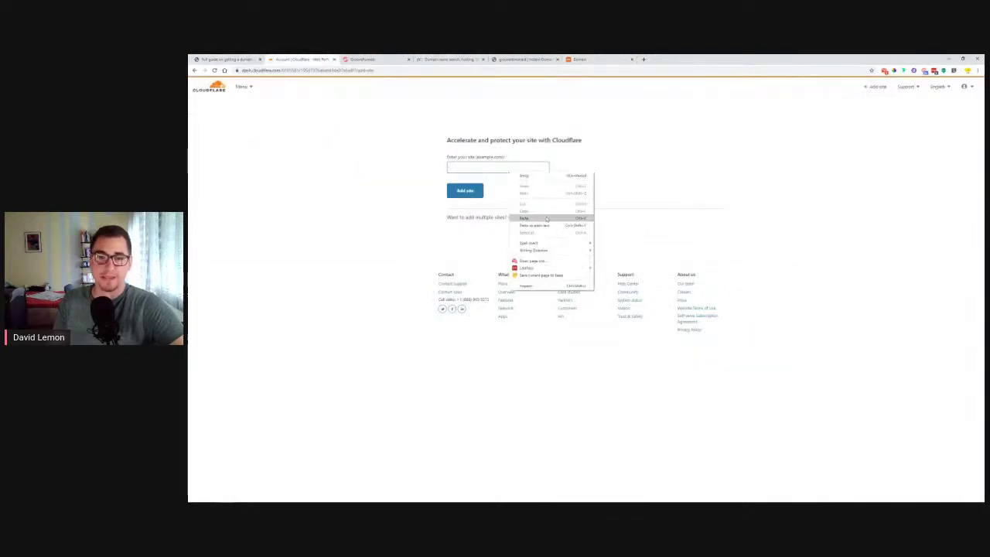
left_click(517, 214)
left_click(470, 190)
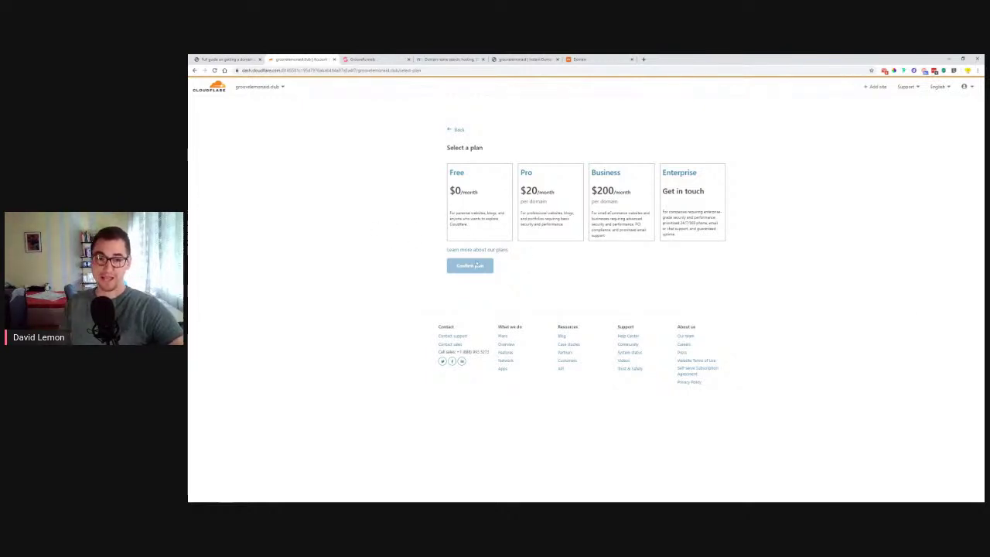
Confirm the Free plan for groovelemonaid.club, and review and accept its scanned DNS records.
left_click(476, 187)
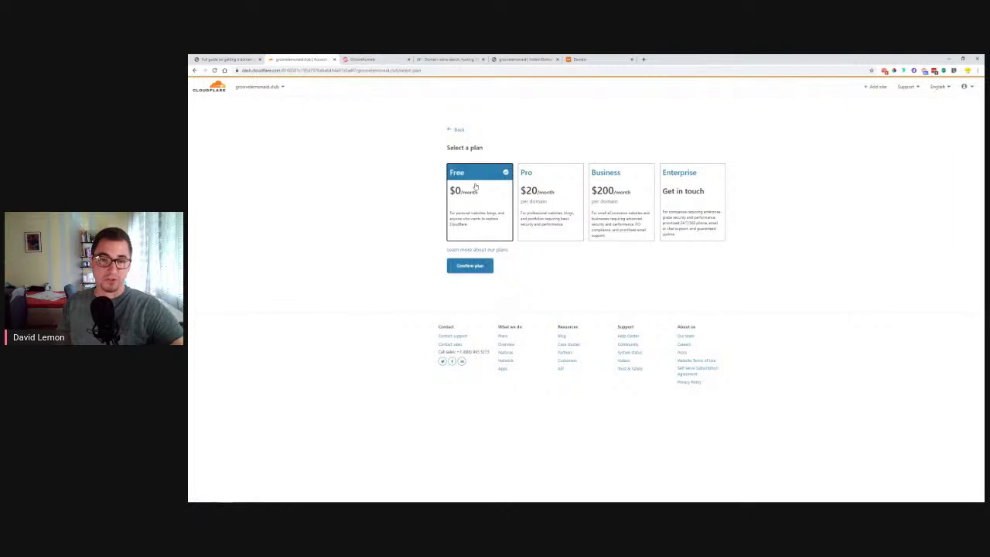
left_click(468, 268)
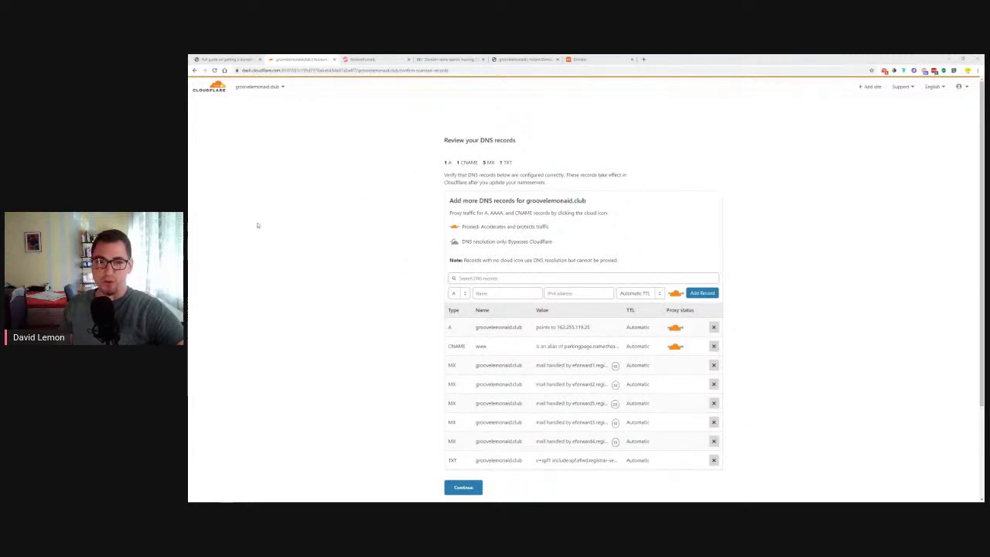
left_click_drag(441, 140, 515, 140)
left_click(684, 172)
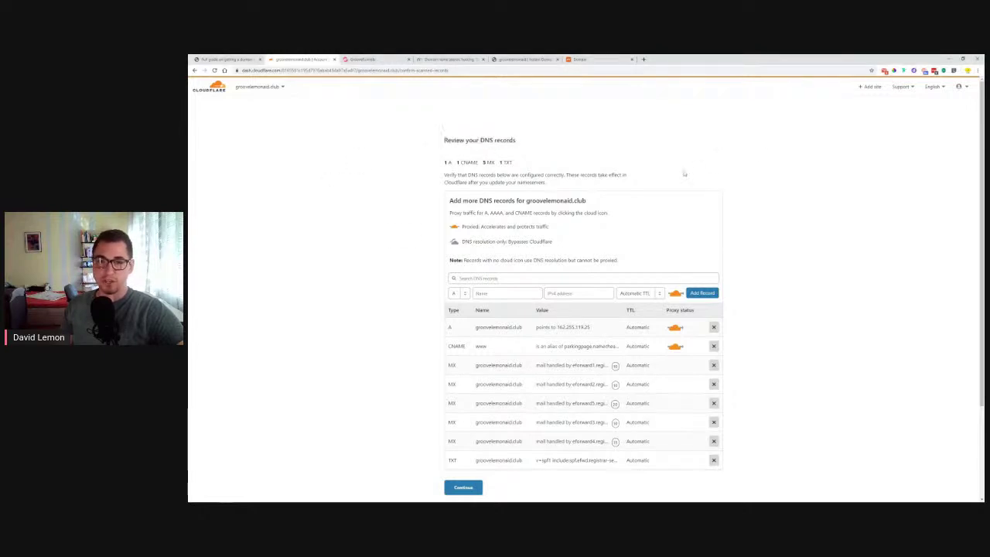
scroll(600, 168, "down", 2)
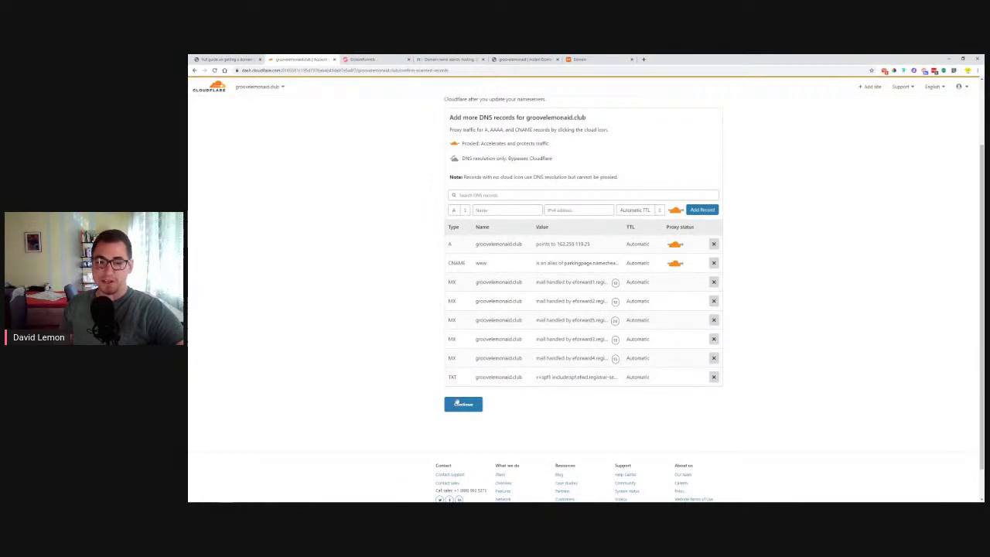
left_click(458, 403)
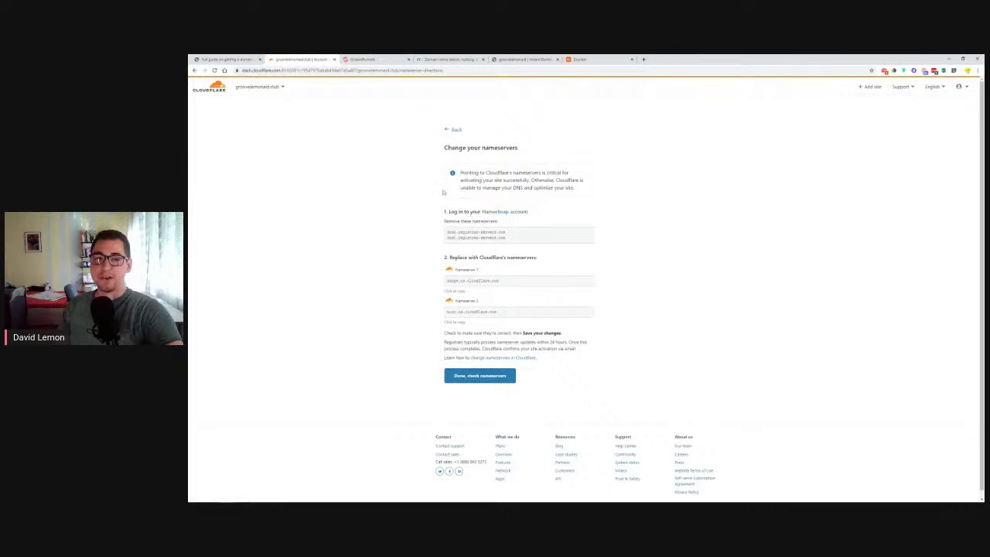
Read through Cloudflare's instructions for changing the domain's nameservers, covering the ones to remove and the two replacements.
left_click_drag(436, 151, 553, 150)
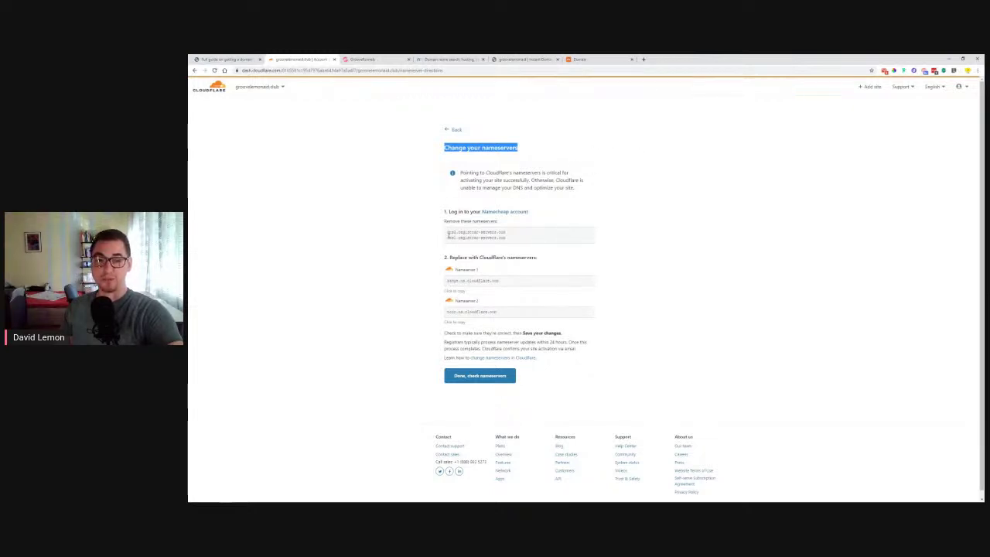
left_click_drag(448, 211, 542, 214)
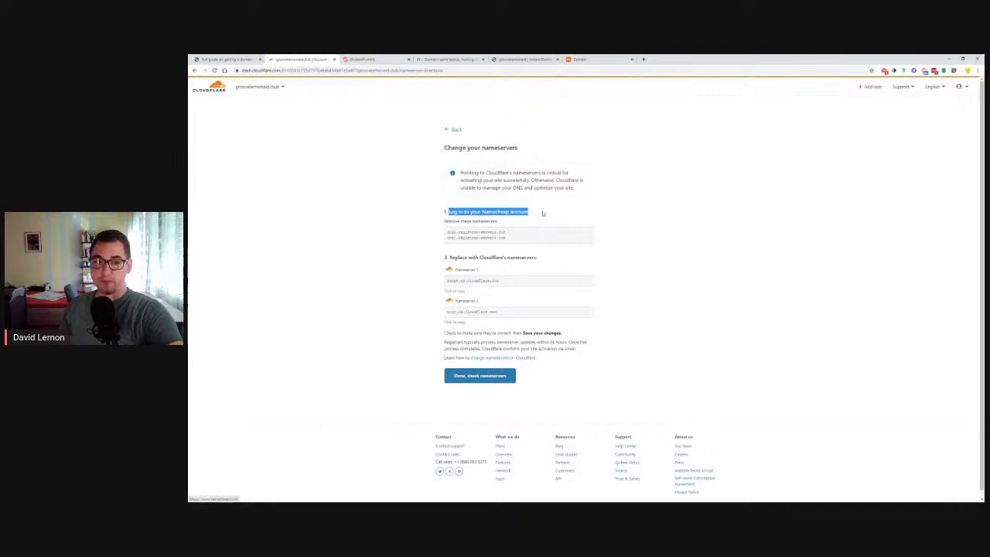
left_click_drag(445, 222, 505, 225)
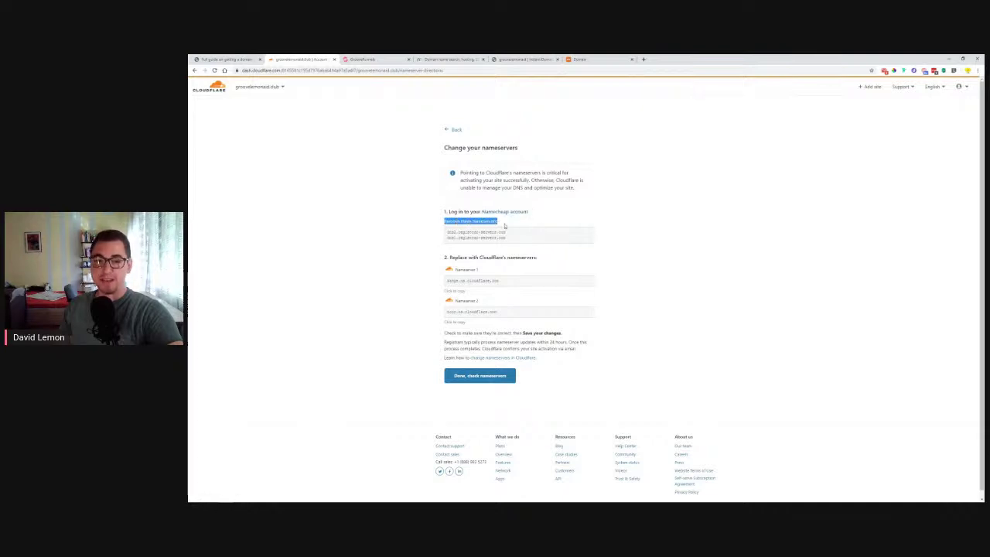
left_click_drag(449, 257, 541, 259)
left_click_drag(456, 270, 499, 270)
left_click_drag(455, 302, 498, 301)
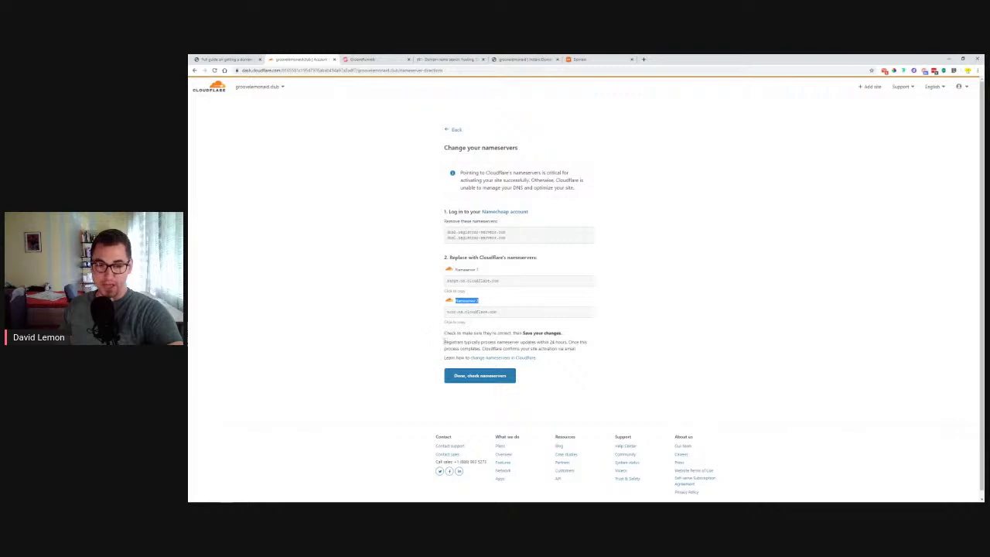
left_click_drag(446, 333, 589, 334)
left_click(589, 333)
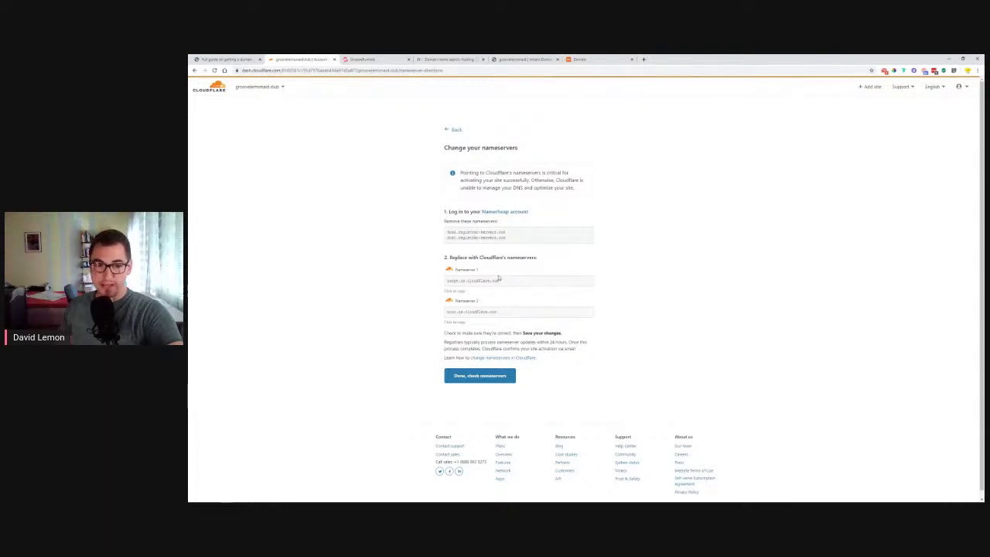
Switch groovelemonaid.club in Namecheap to Custom DNS and enter Cloudflare's first nameserver, copied from its setup page, as nameserver 1.
left_click_drag(502, 283, 446, 284)
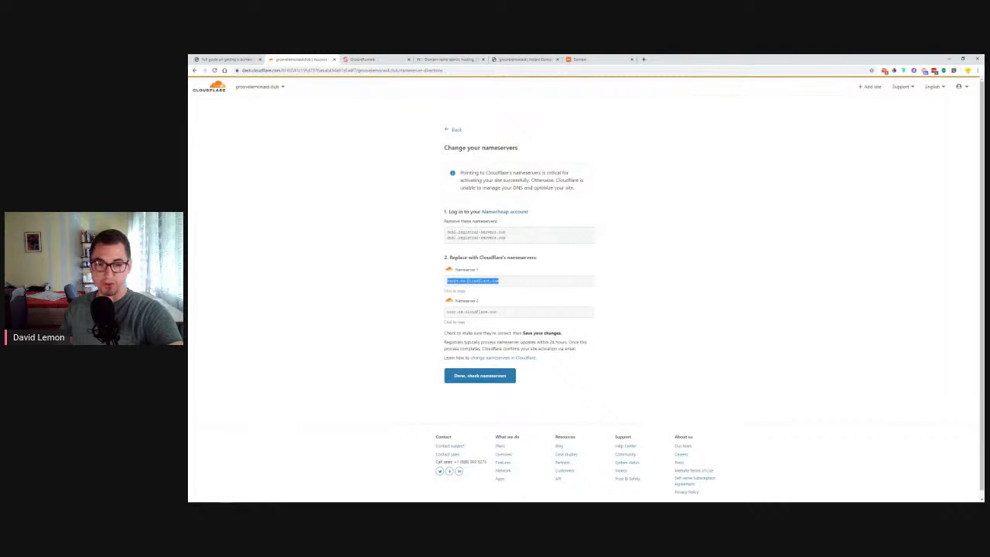
right_click(466, 284)
left_click(480, 286)
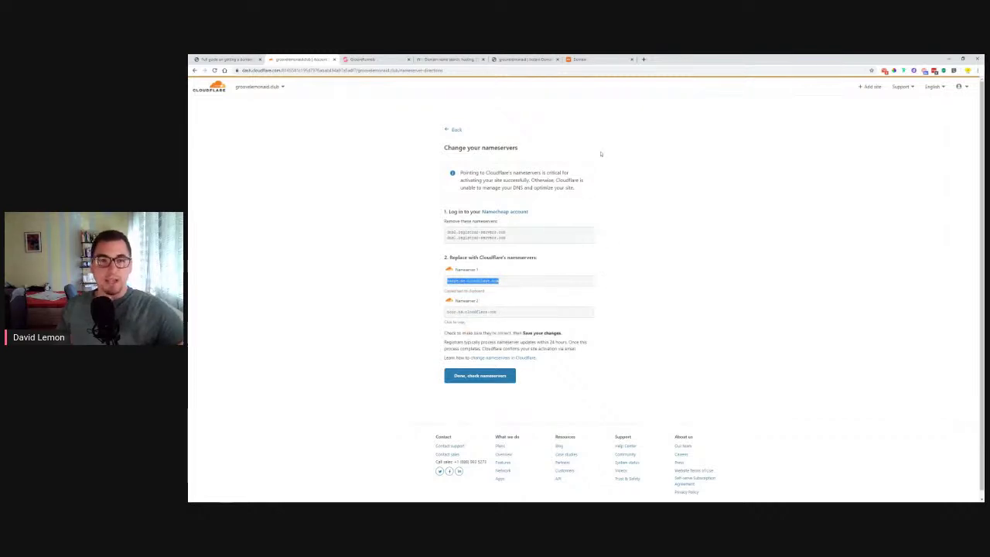
left_click(595, 60)
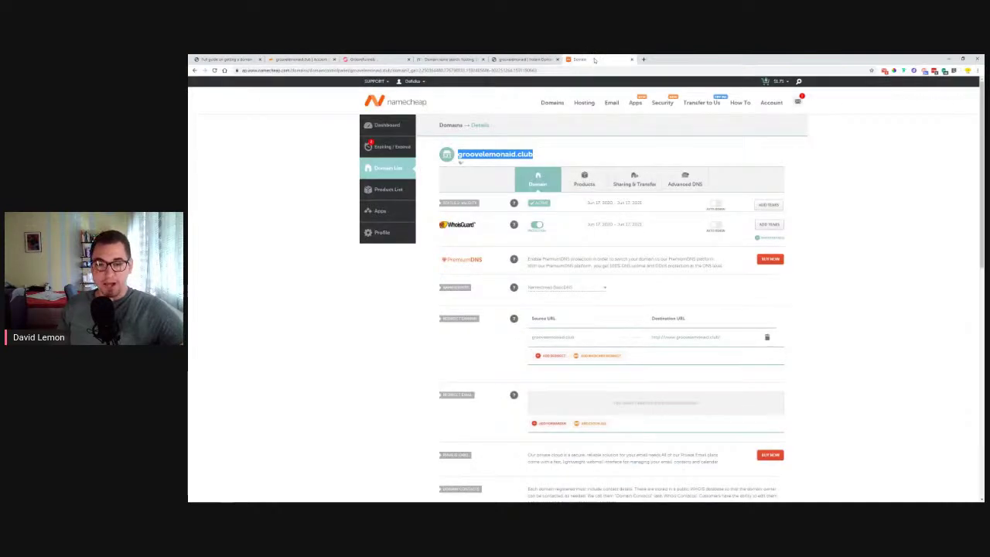
left_click_drag(433, 292, 471, 286)
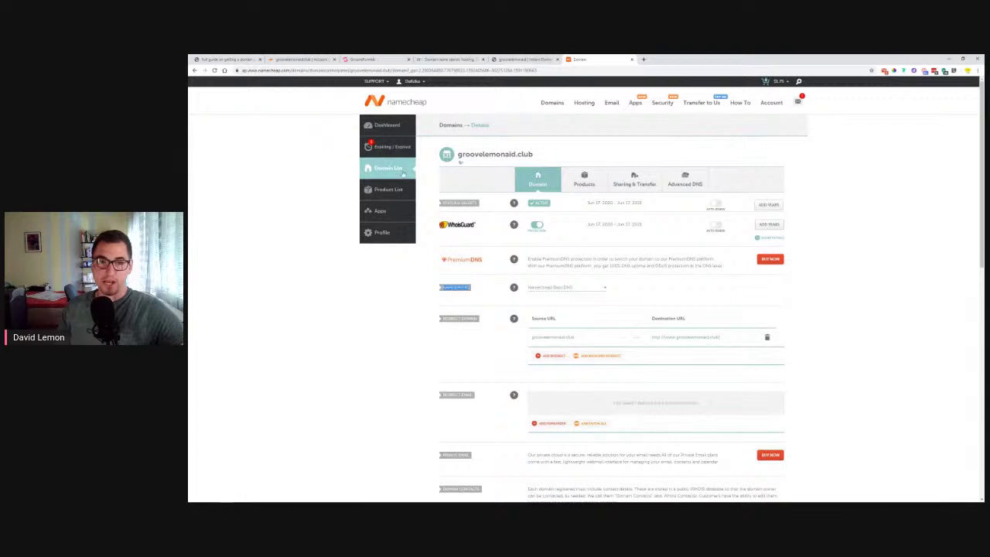
left_click(460, 155)
left_click_drag(460, 159, 573, 160)
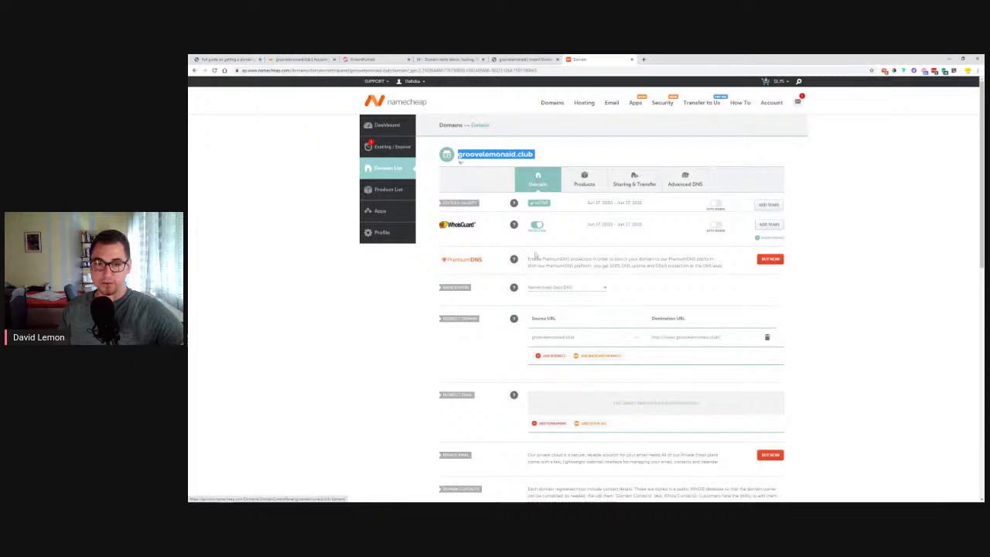
left_click_drag(439, 288, 598, 283)
left_click(603, 287)
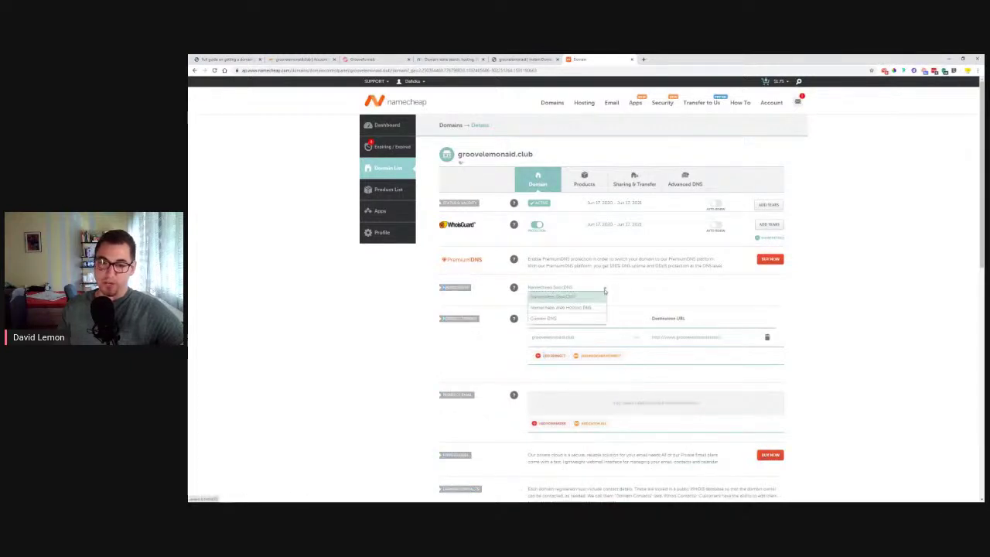
left_click(550, 322)
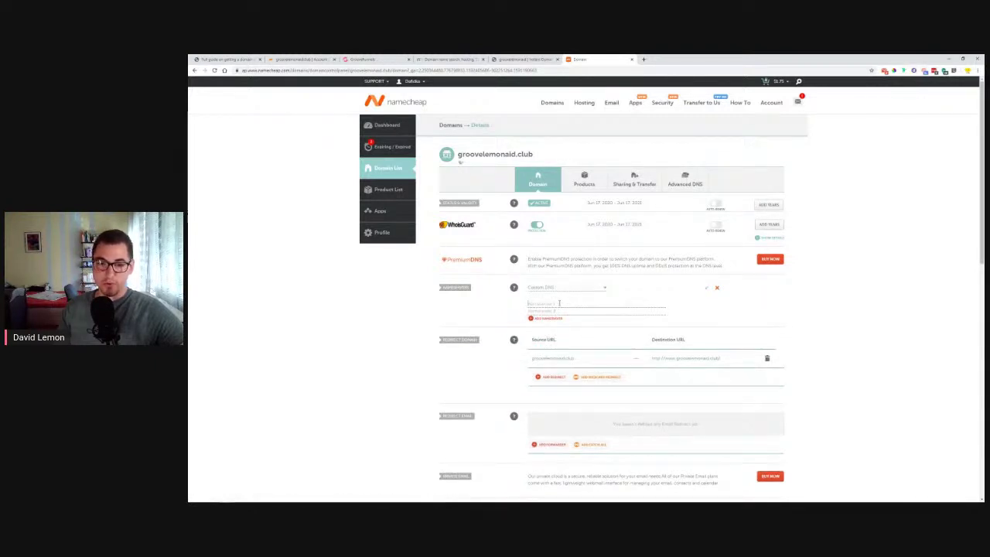
right_click(558, 303)
left_click(585, 351)
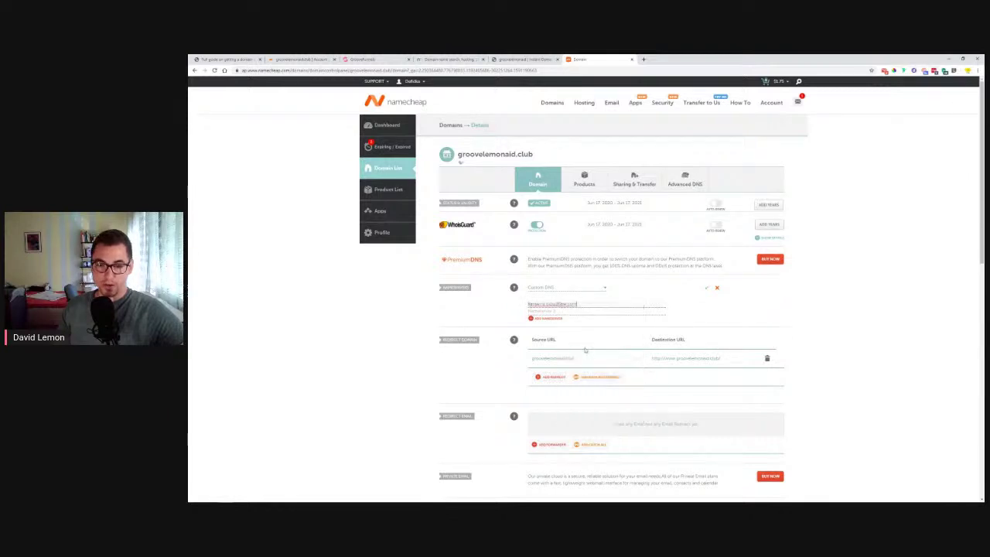
Copy Cloudflare's second nameserver into nameserver 2 on the Namecheap domain page and save the nameserver change.
left_click(289, 59)
left_click(459, 324)
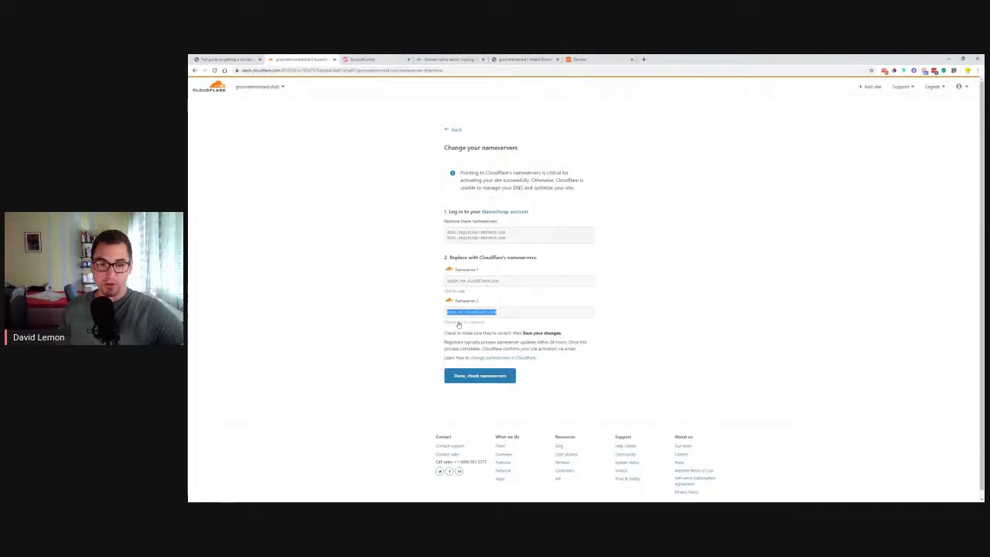
left_click(580, 60)
right_click(562, 312)
left_click(600, 359)
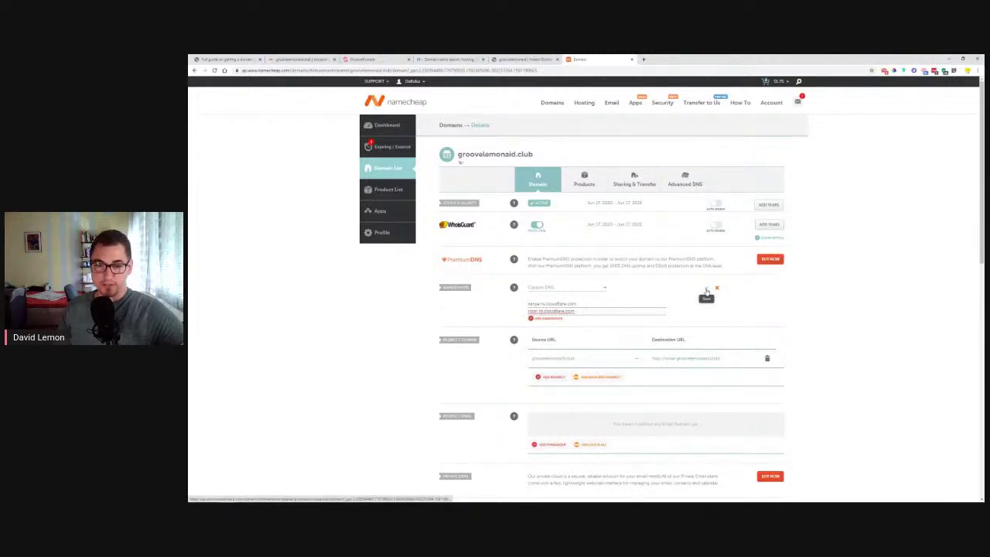
left_click(706, 292)
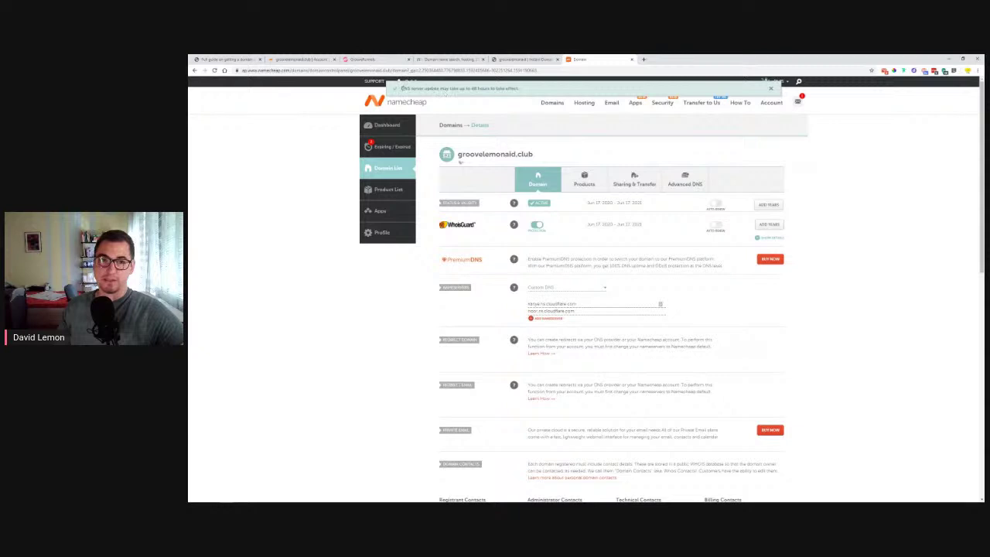
left_click_drag(401, 89, 525, 89)
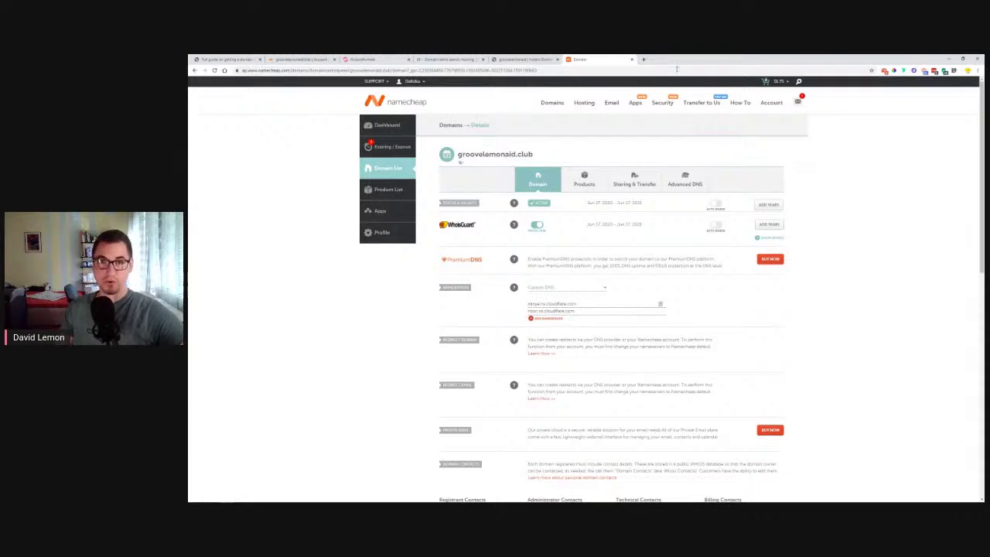
Close the Namecheap and domain search tabs, and confirm in Cloudflare that the nameservers are done and ready for checking.
left_click(631, 59)
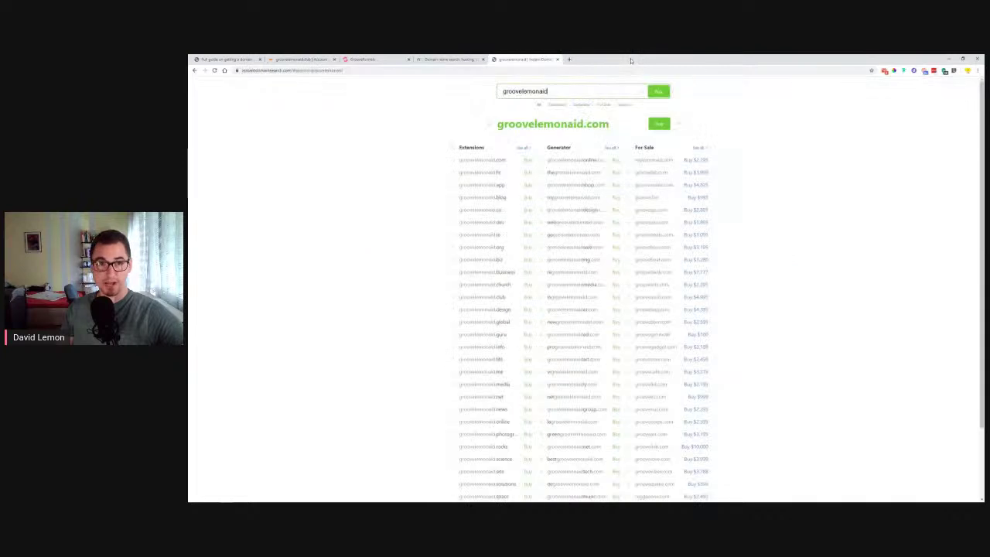
left_click(557, 60)
left_click(483, 60)
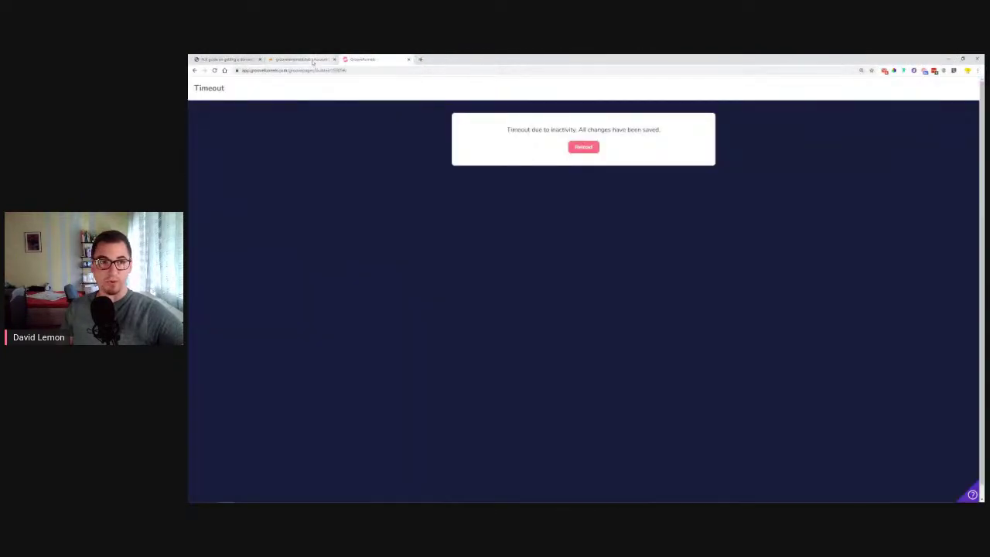
left_click(312, 61)
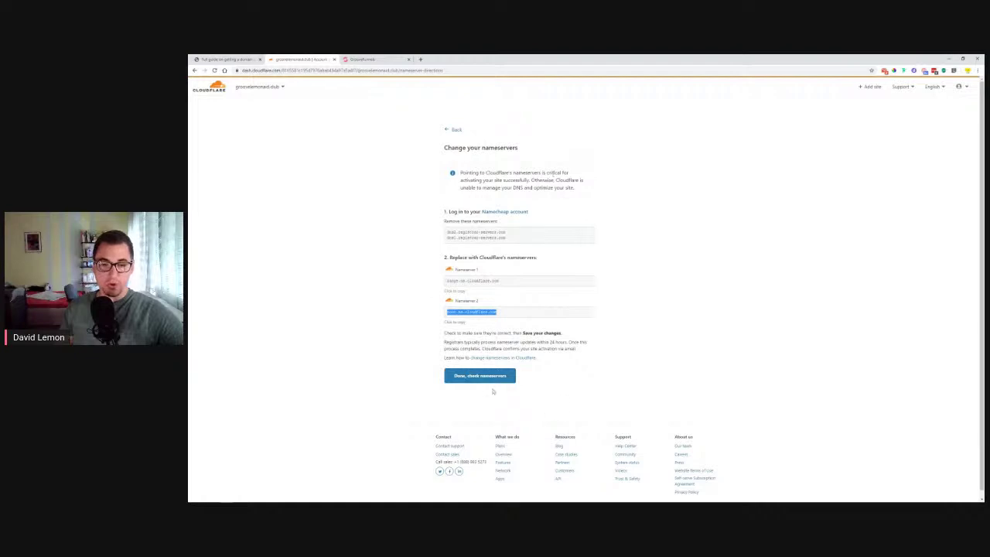
left_click(492, 375)
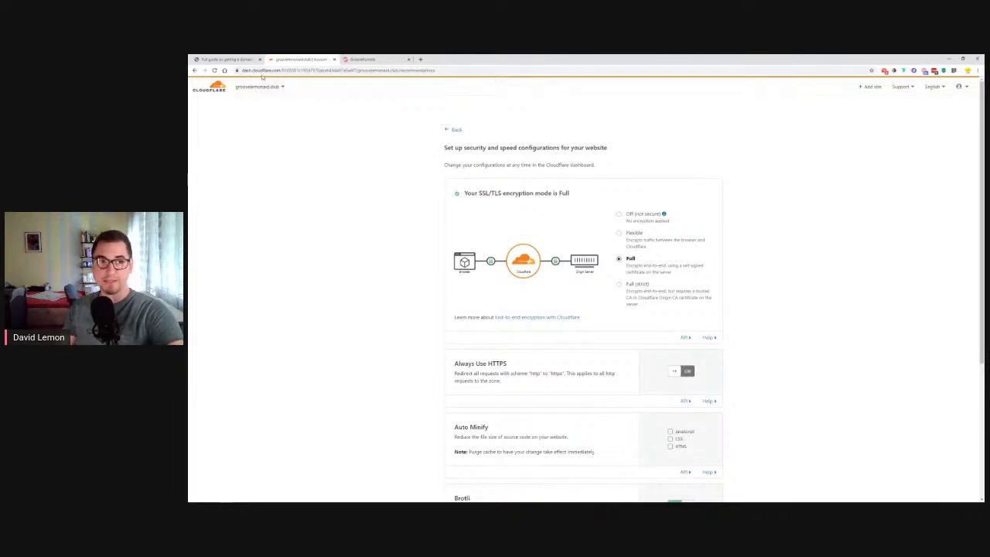
Turn on Always Use HTTPS for groovelemonaid.club and finish Cloudflare's security and speed configuration.
left_click(237, 70)
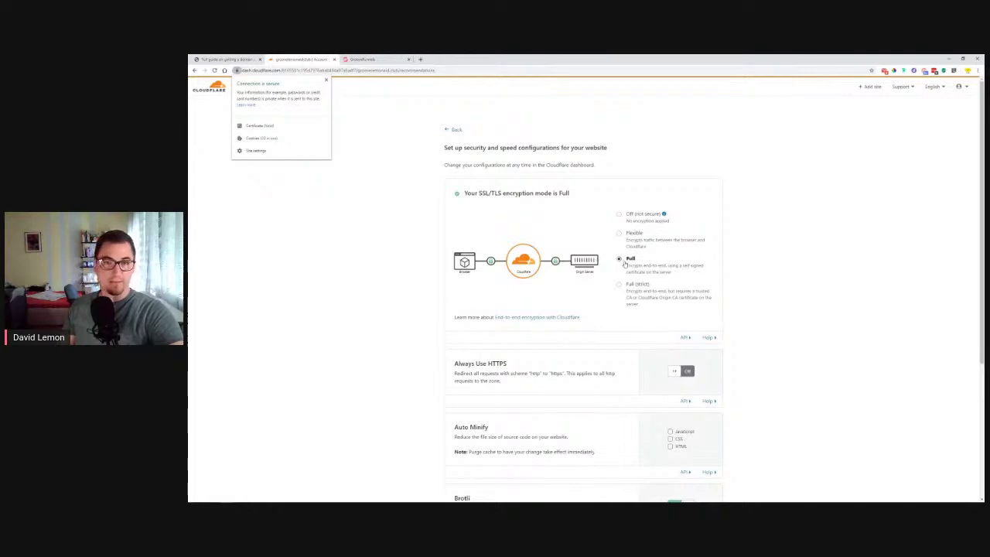
left_click(426, 237)
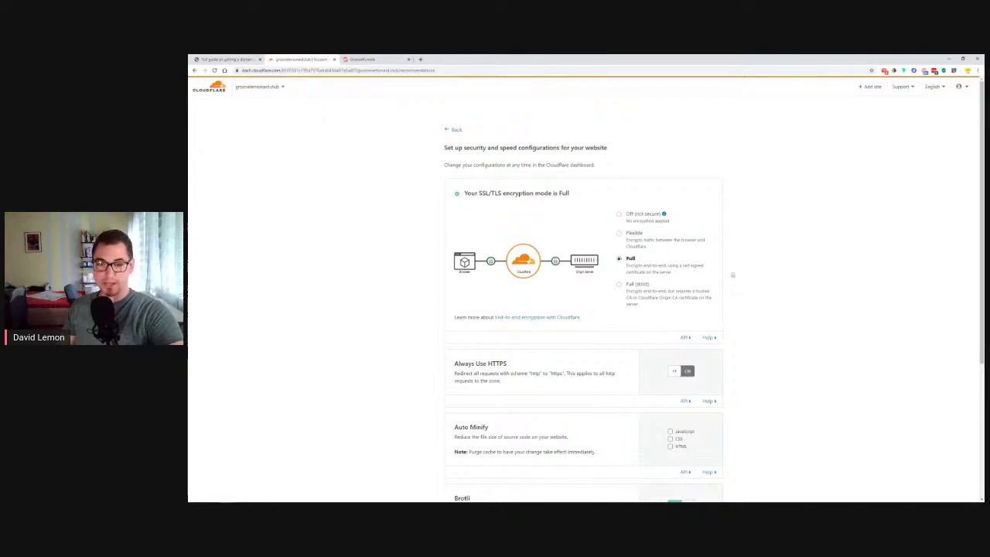
scroll(765, 288, "down", 2)
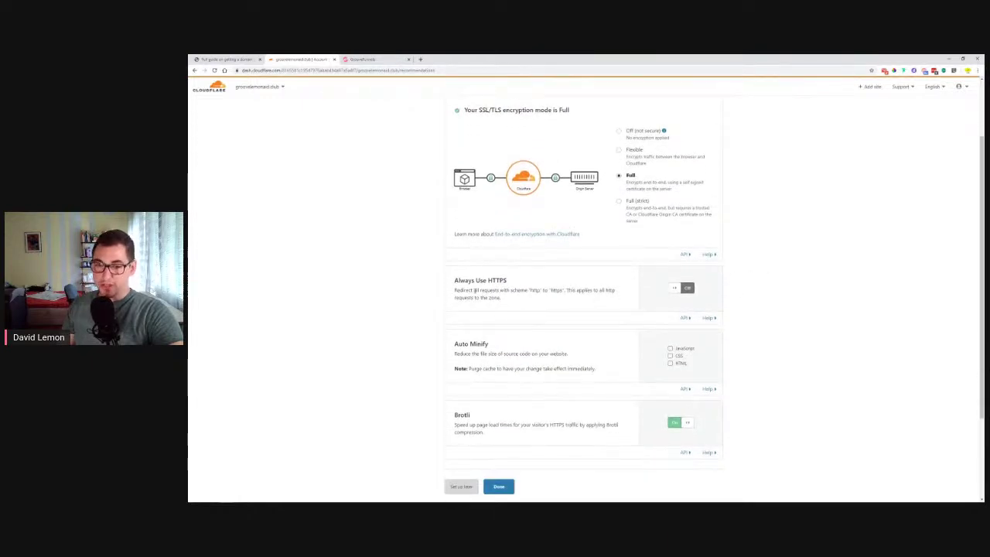
left_click_drag(454, 280, 508, 281)
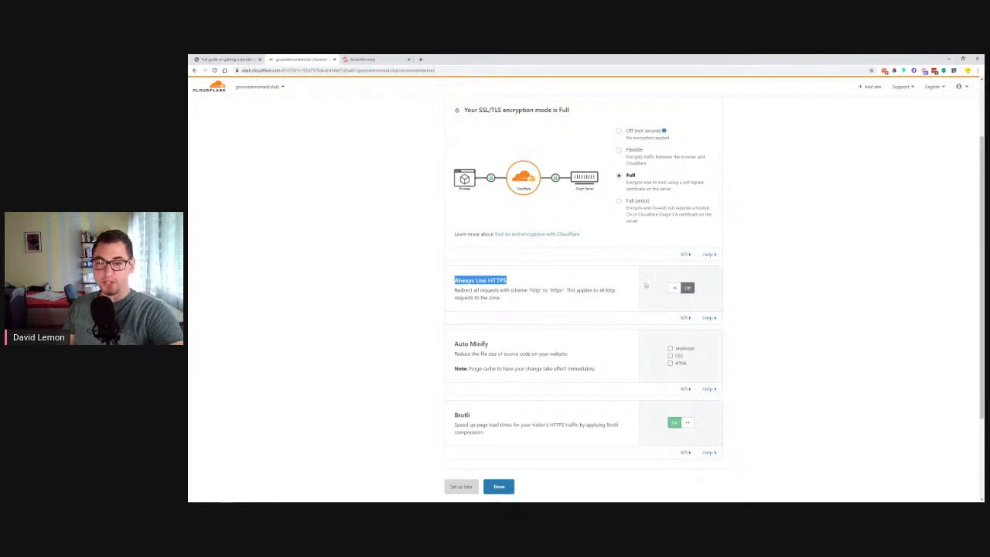
left_click(674, 289)
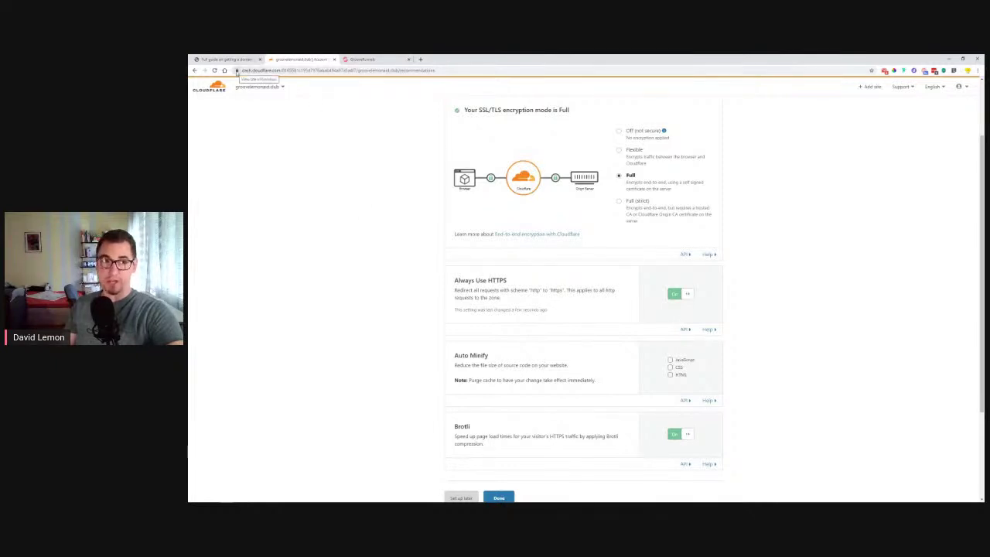
left_click(237, 71)
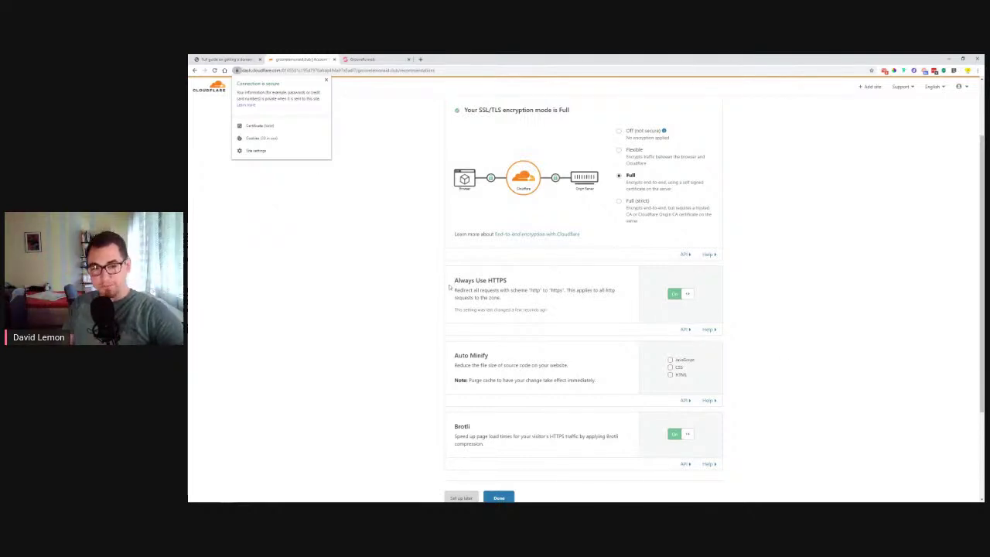
left_click(370, 310)
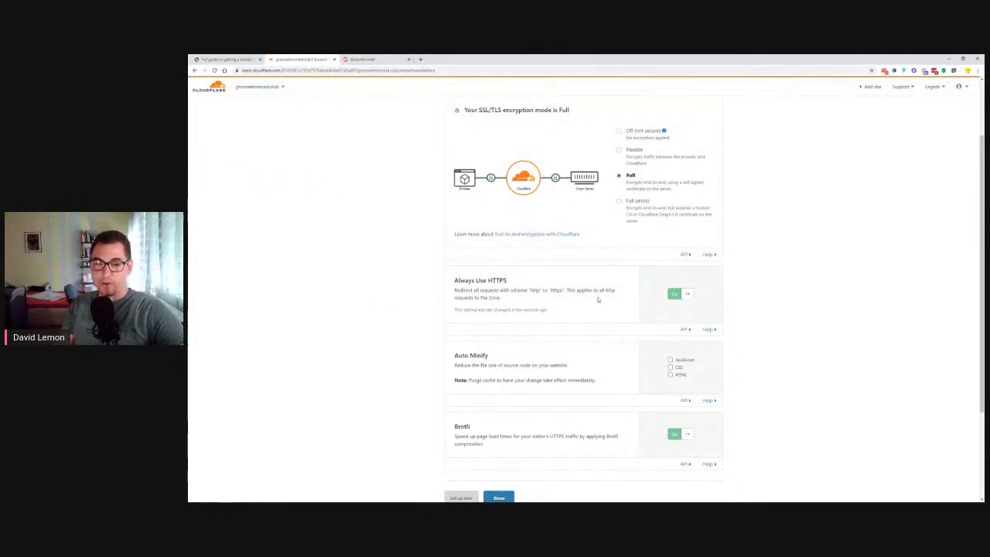
double_click(489, 281)
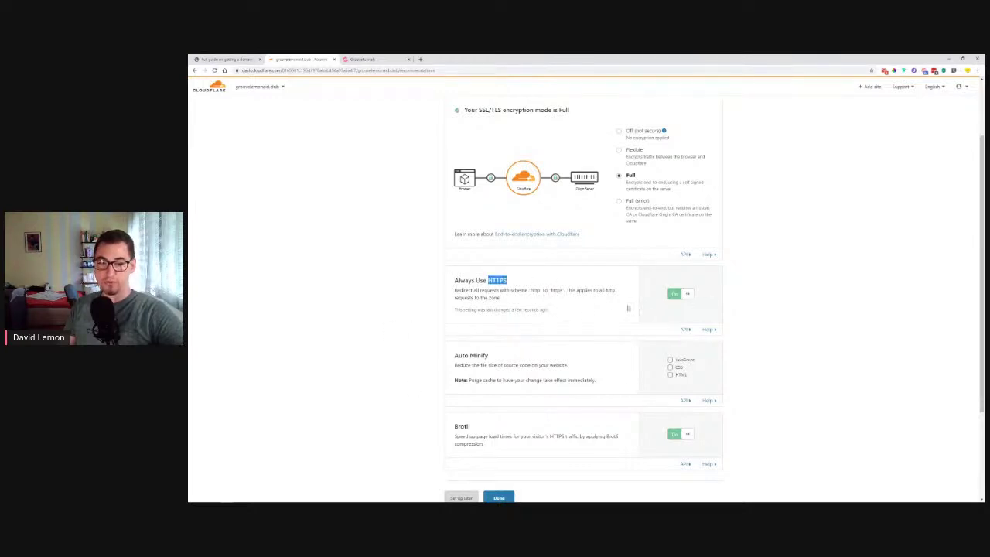
scroll(520, 396, "down", 1)
left_click(503, 456)
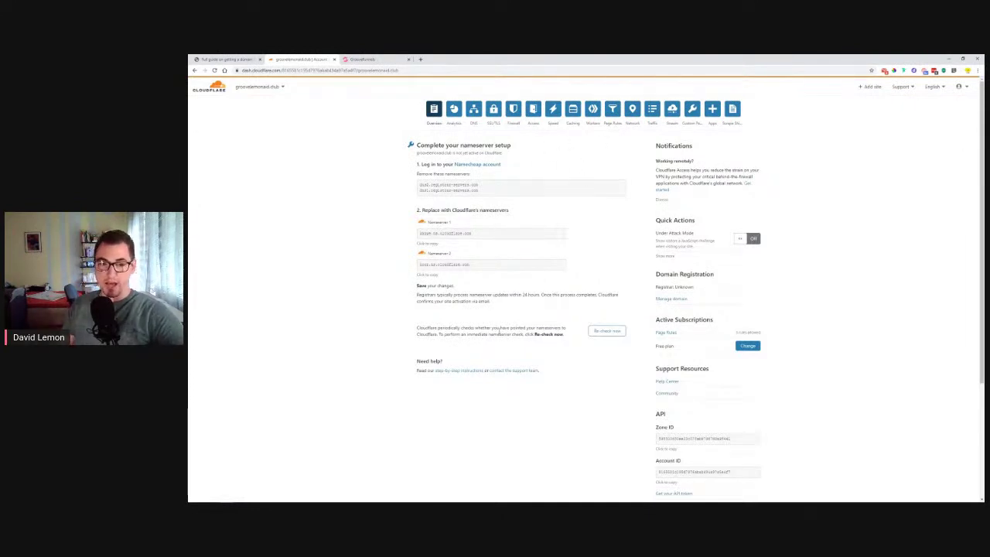
Request an immediate Cloudflare re-check of groovelemonaid.club's nameservers and read the resulting notice.
left_click_drag(412, 328, 632, 334)
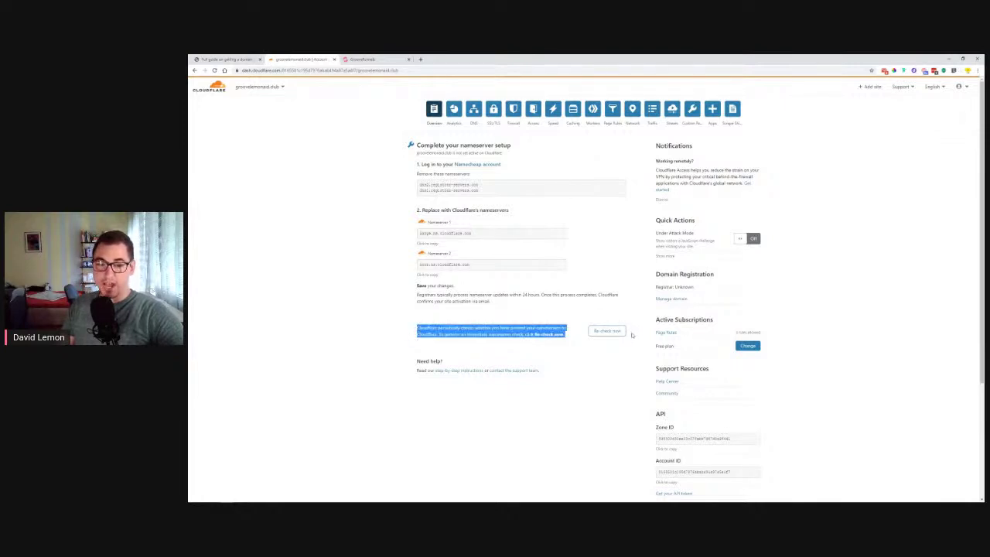
left_click(436, 339)
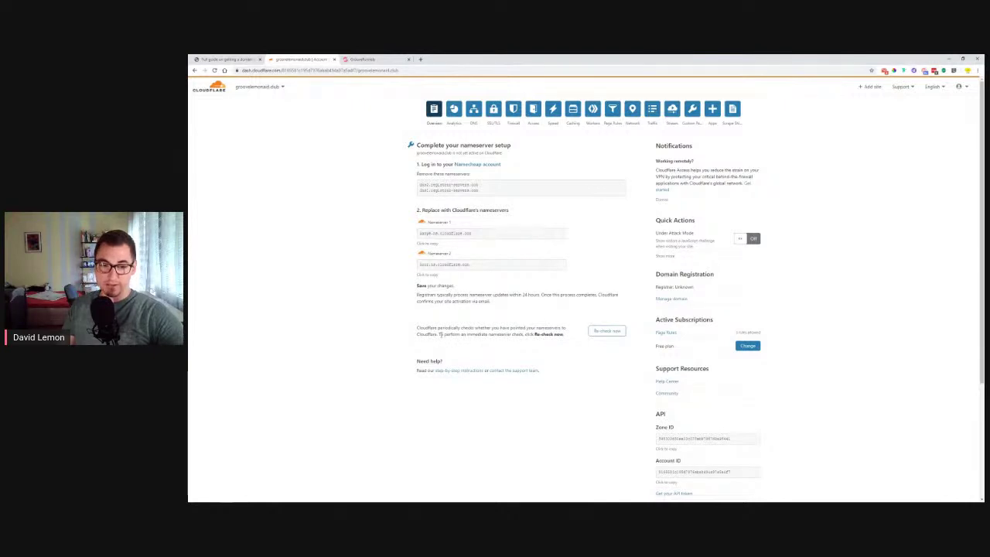
left_click_drag(439, 335, 536, 339)
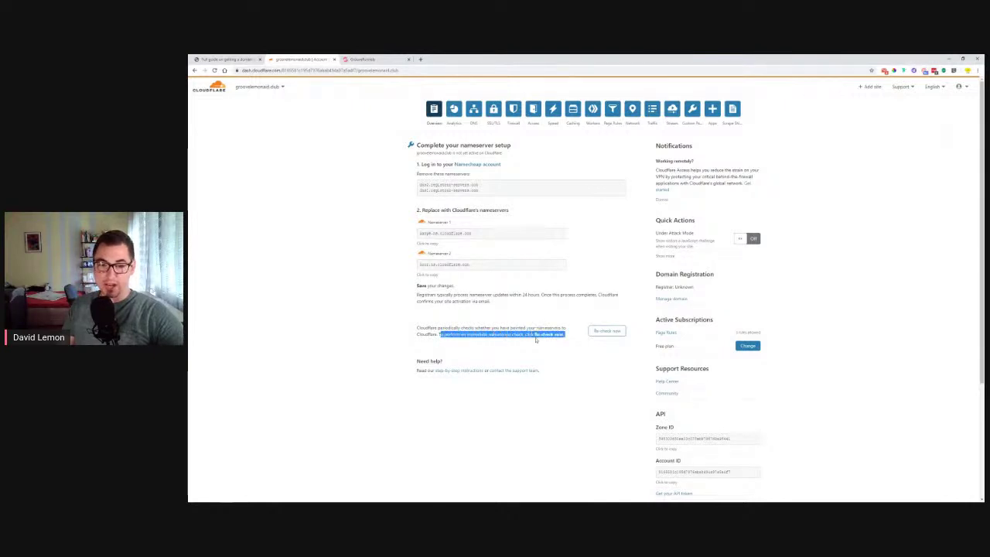
left_click(601, 332)
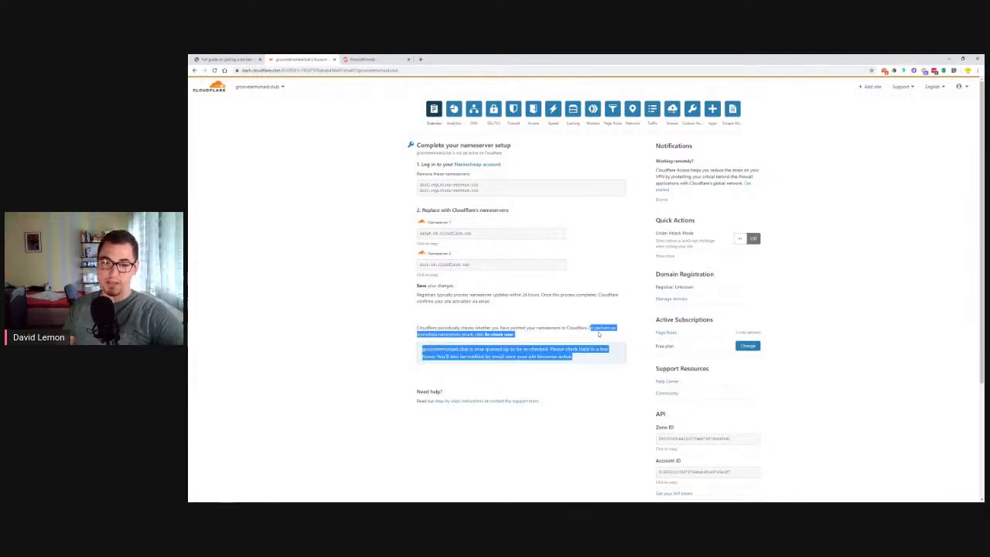
left_click(588, 332)
left_click_drag(469, 349, 575, 360)
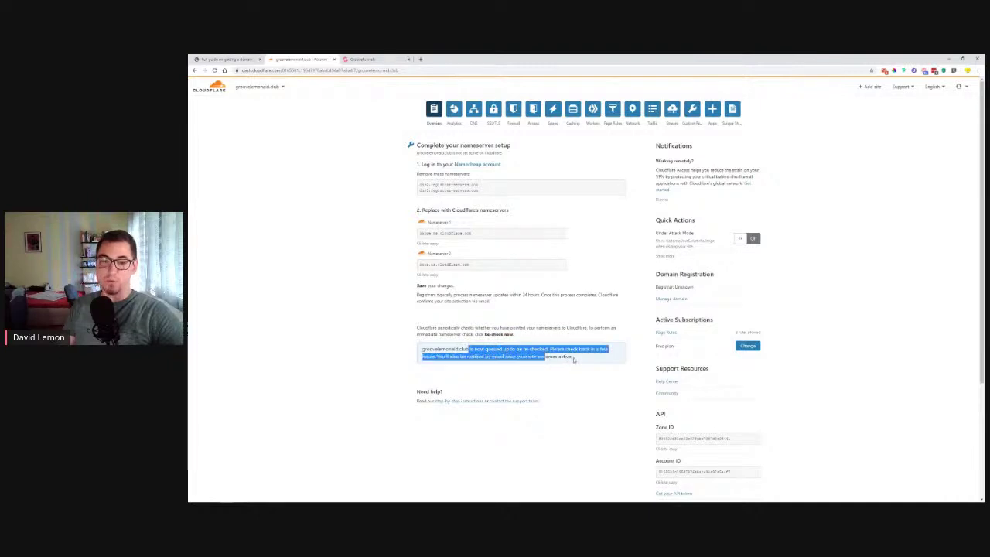
Search Google for "cdn" and read the content delivery network definition in Cloudflare's "What is a CDN?" article.
left_click(574, 360)
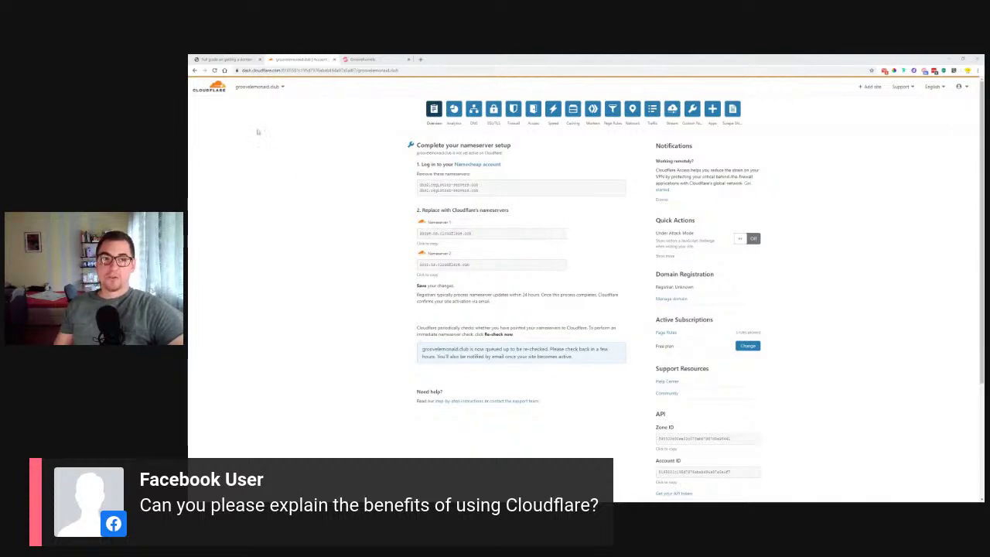
left_click(420, 59)
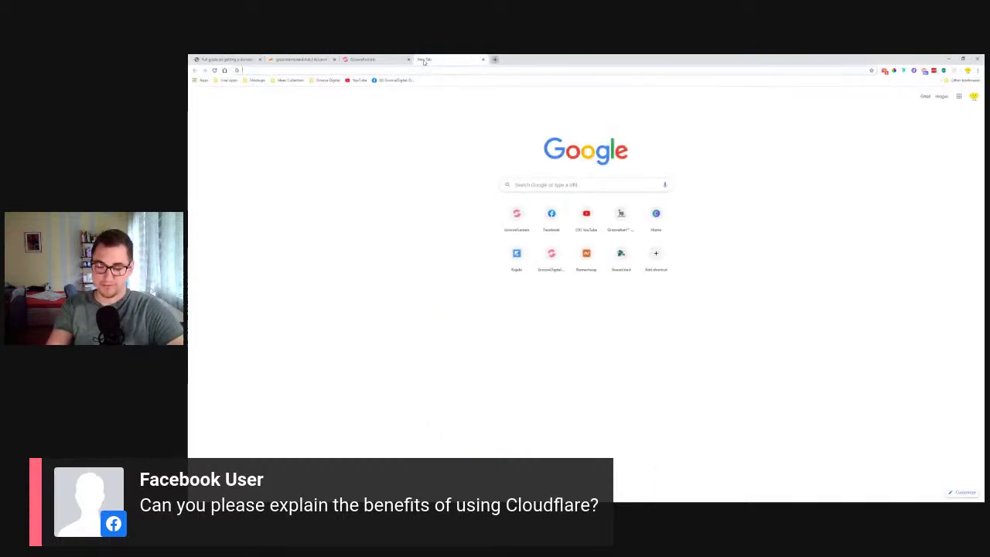
type("cloudflare")
key("Return")
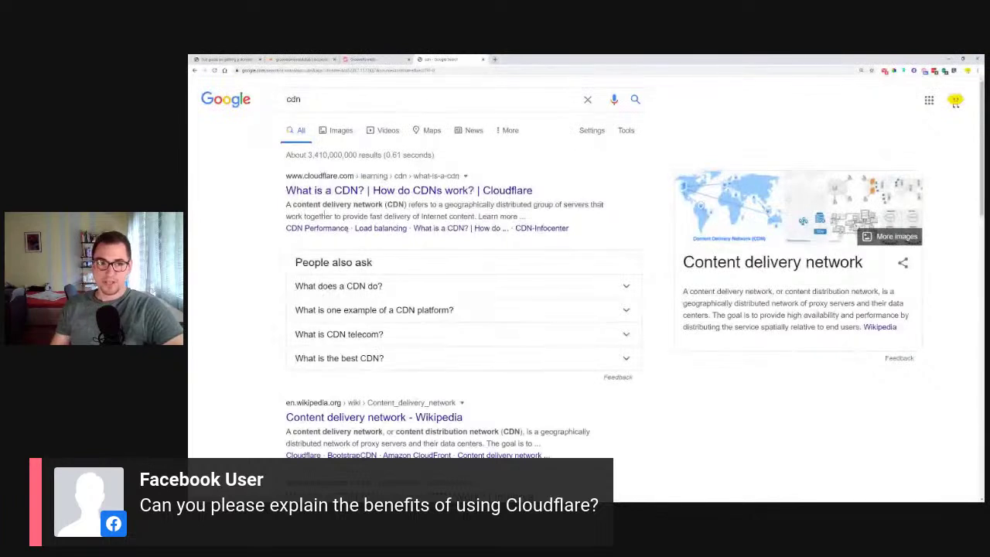
left_click(461, 193)
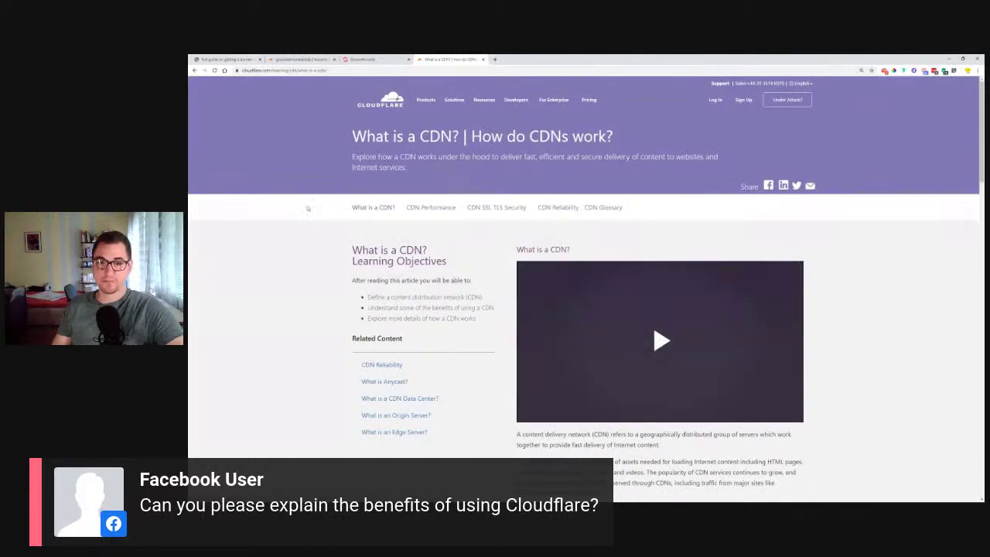
scroll(319, 269, "down", 3)
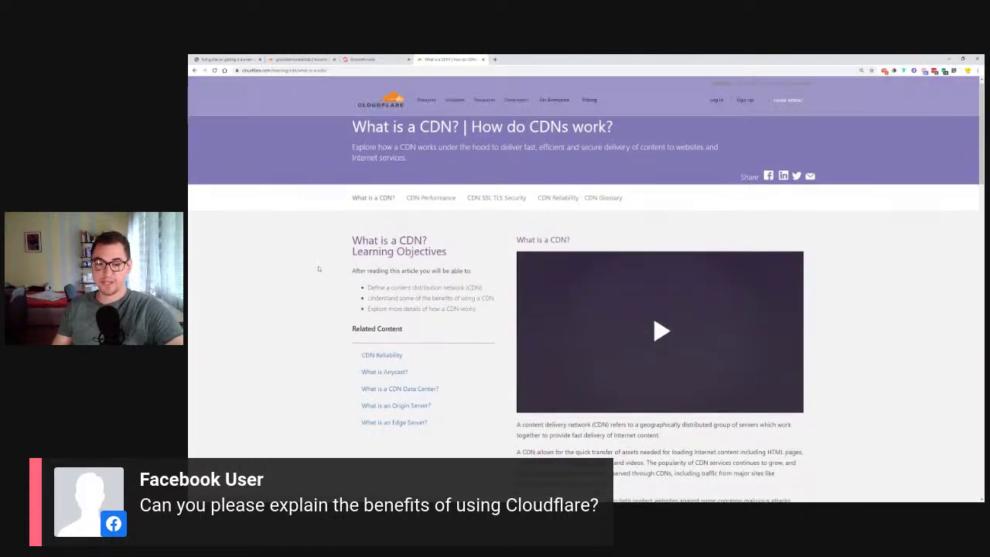
left_click_drag(519, 271, 793, 280)
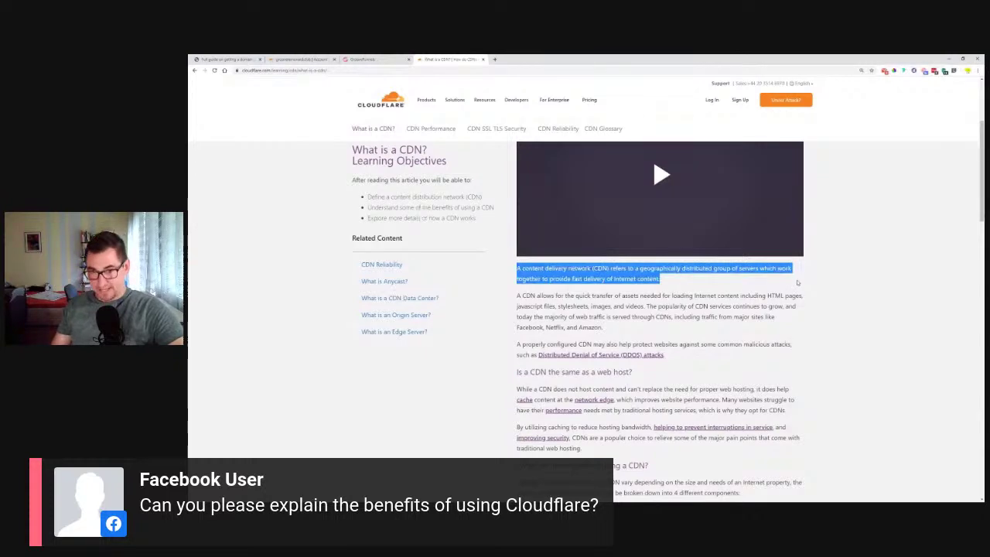
scroll(796, 294, "up", 1)
scroll(800, 304, "up", 1)
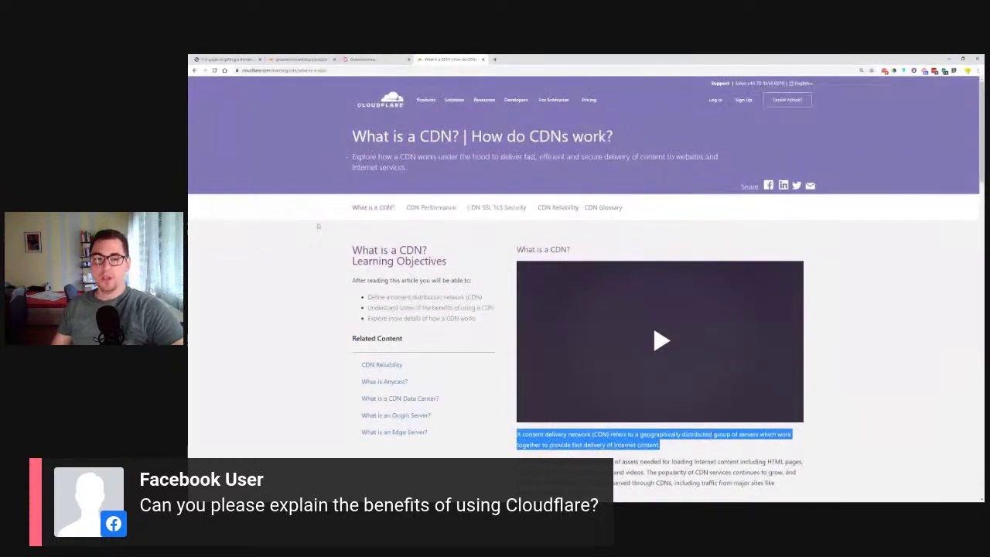
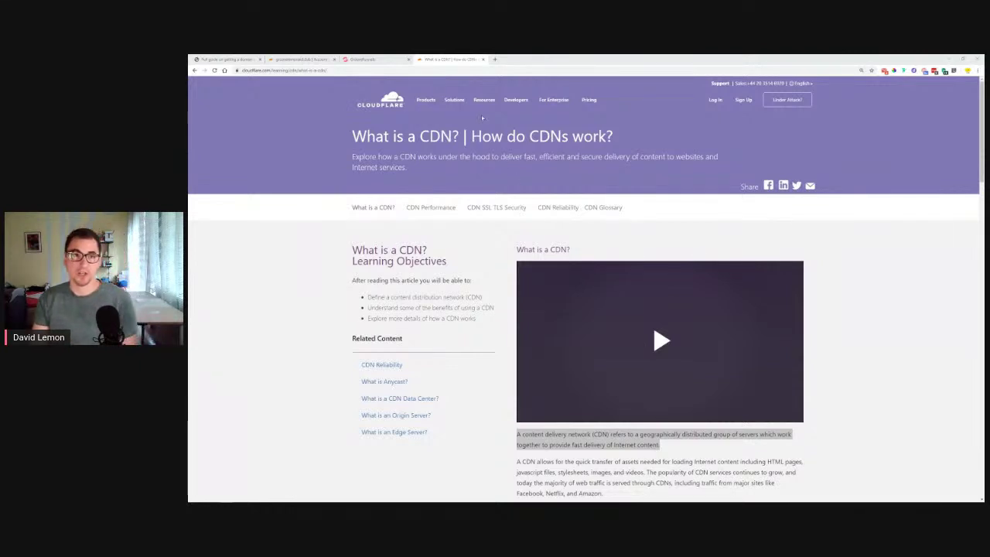
Close the CDN article and open the DNS management page for groovelemonaid.club in Cloudflare.
left_click(484, 59)
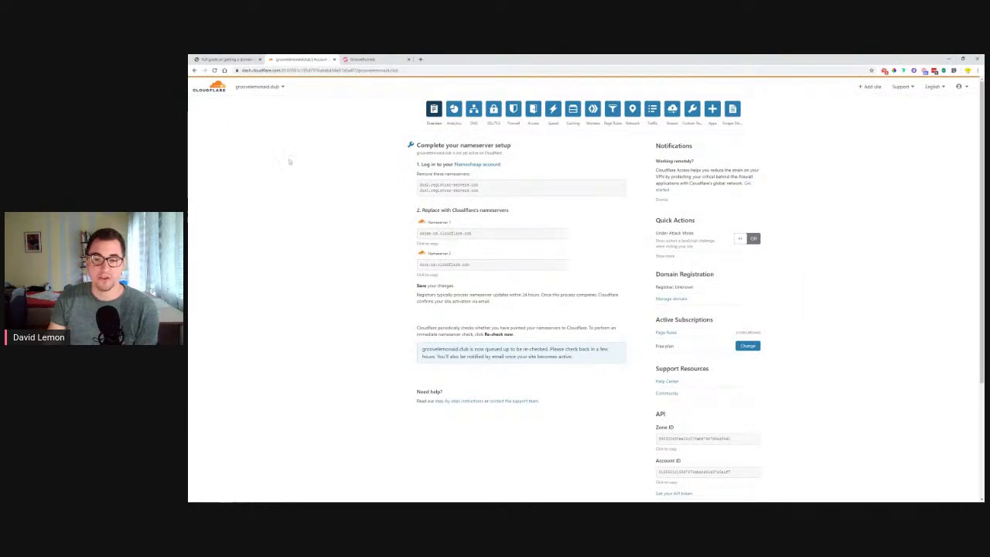
left_click(885, 71)
left_click(272, 393)
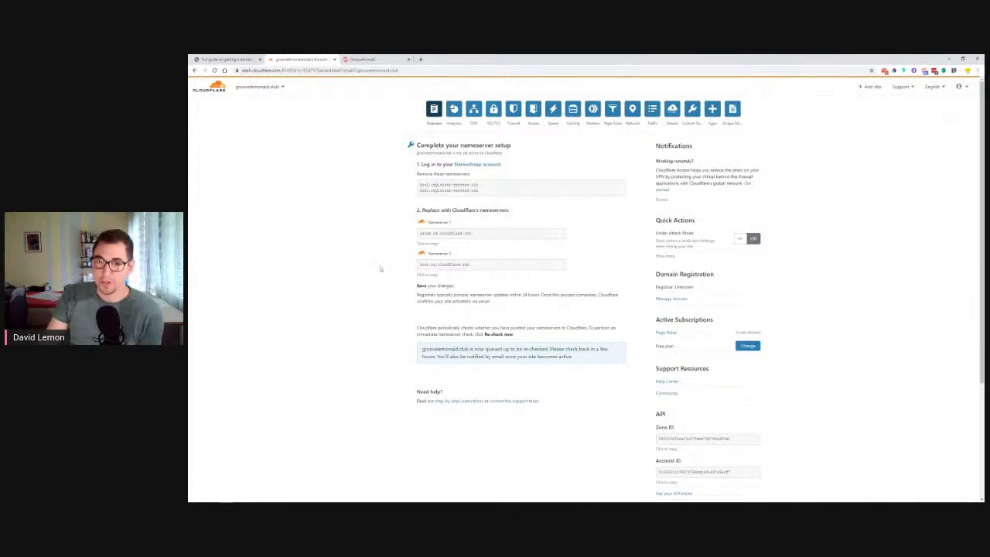
left_click(473, 110)
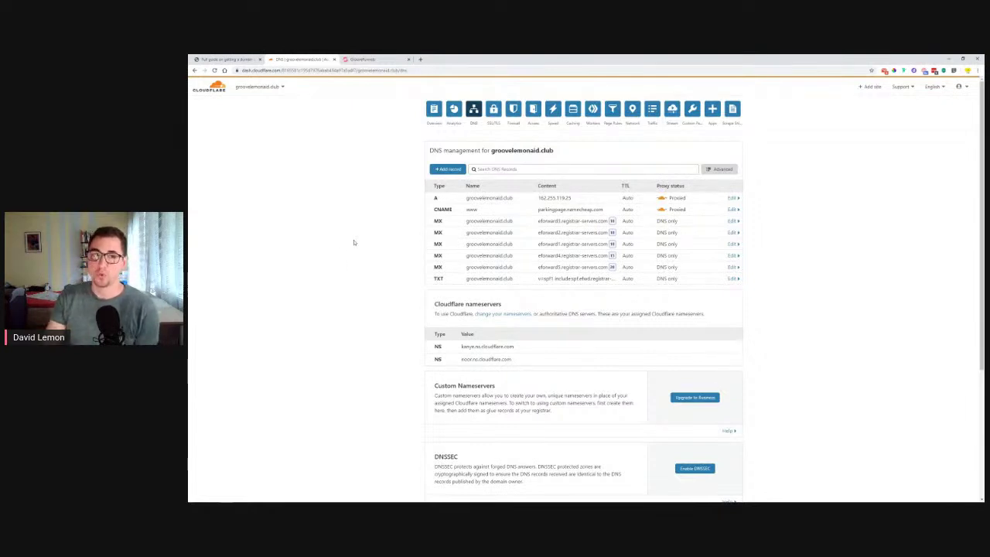
Switch to the GroovePages builder, reload the timed-out session and add the light call-to-action block with headline and button to the Home page.
left_click(365, 59)
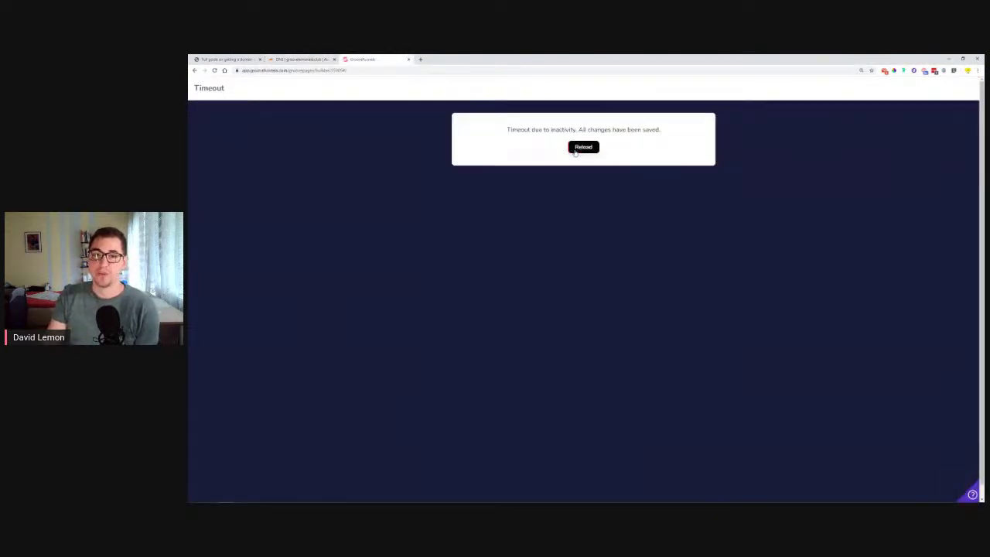
left_click(575, 149)
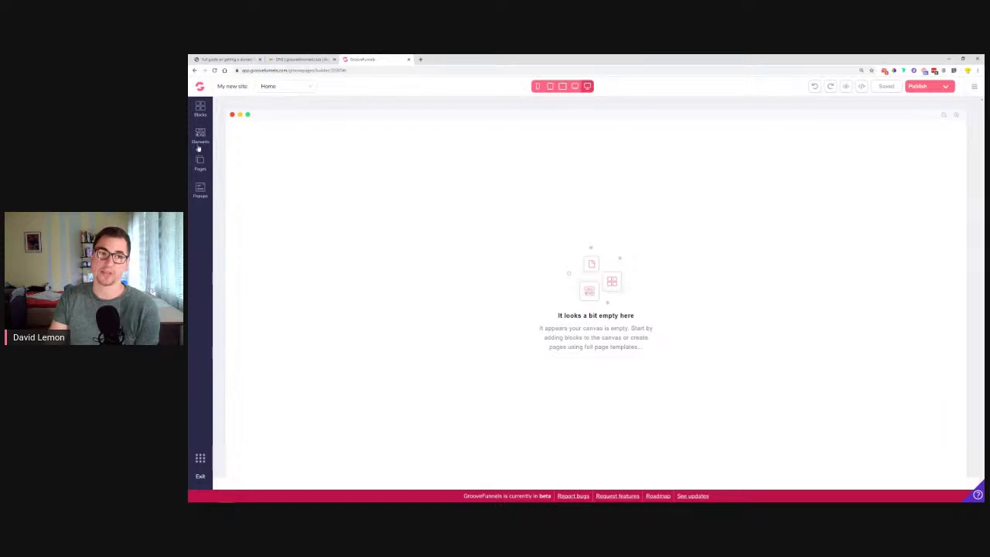
left_click(201, 108)
left_click(252, 185)
left_click_drag(270, 212, 577, 203)
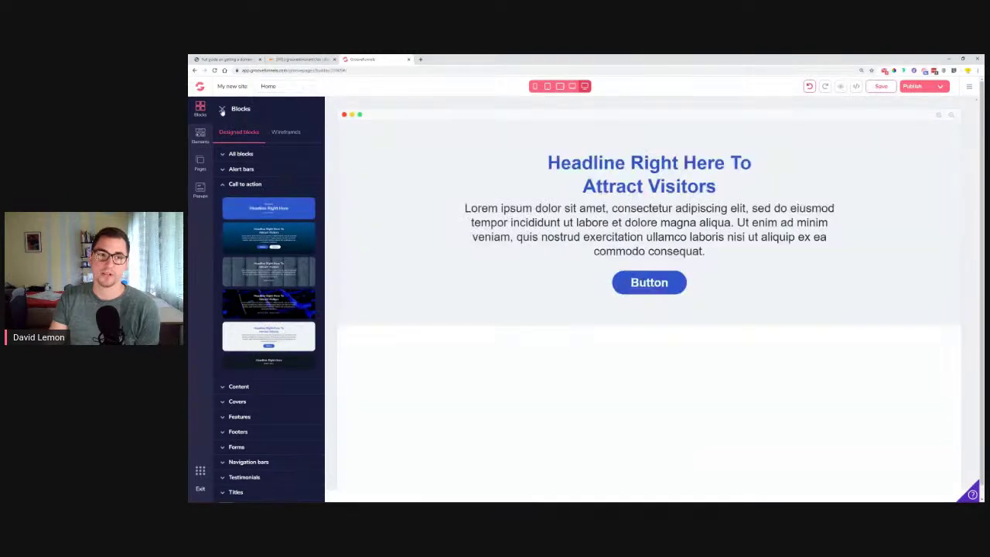
left_click(222, 108)
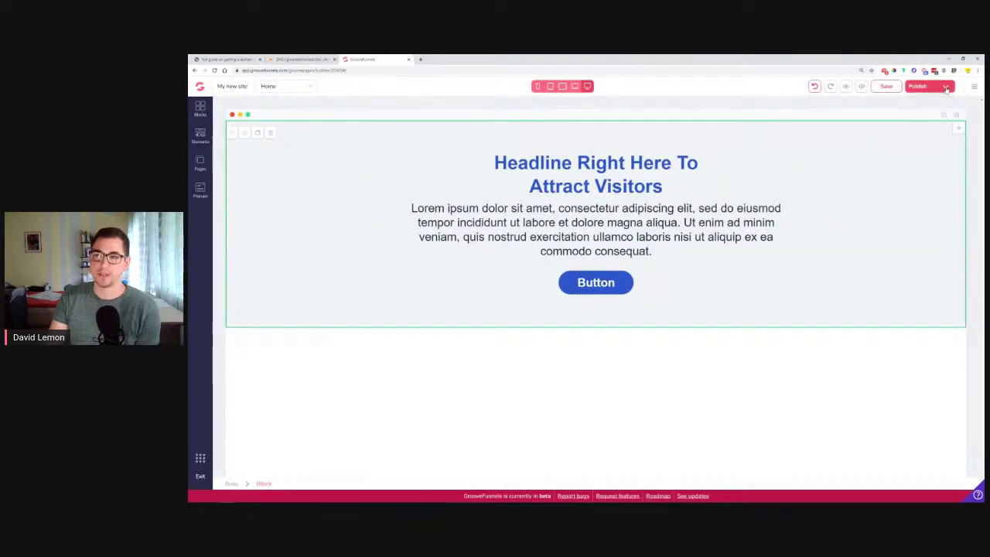
Open the site's publish settings and copy the custom-domain target host10.groovepages.com from the publishing instructions.
left_click(946, 88)
left_click_drag(945, 303, 880, 302)
key("ctrl+c")
right_click(881, 303)
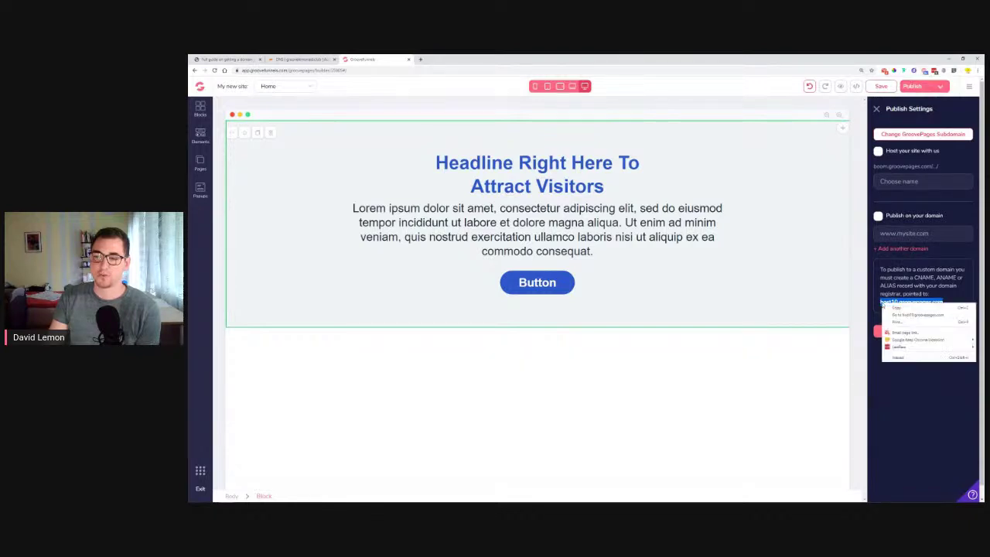
left_click(891, 307)
left_click_drag(881, 269, 963, 269)
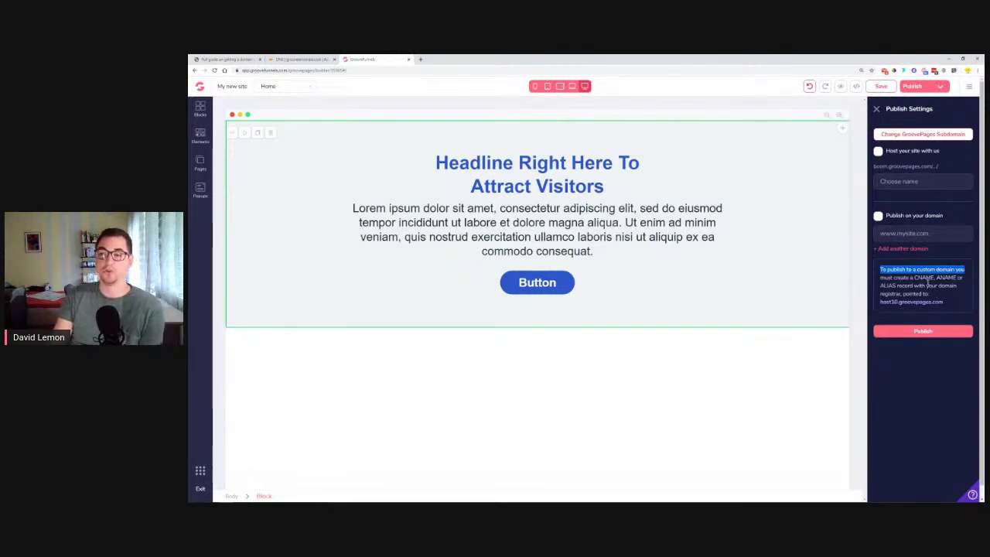
Switch back to Cloudflare's DNS page and start a new DNS record of type CNAME for groovelemonaid.club.
left_click(302, 59)
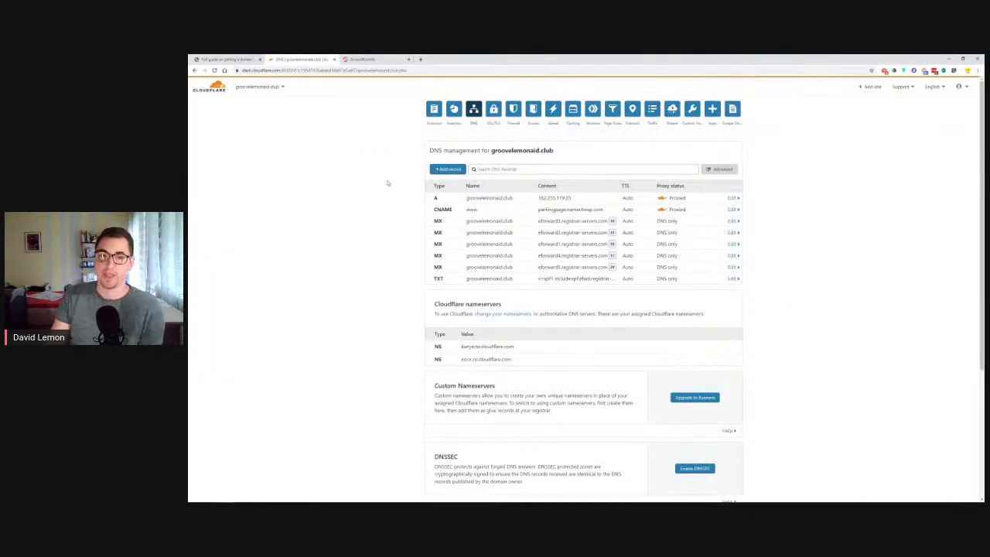
left_click(438, 169)
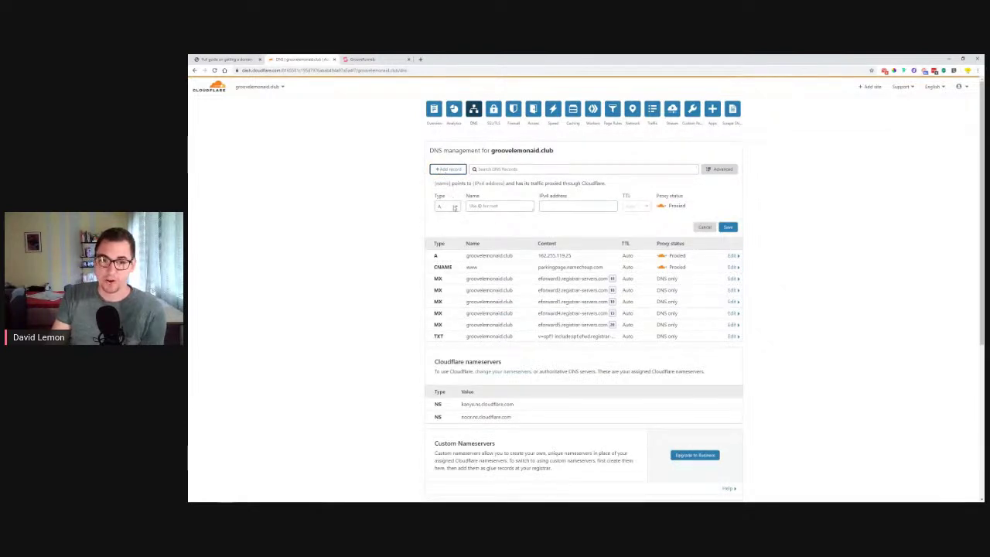
key("ctrl+plus")
key("ctrl+plus")
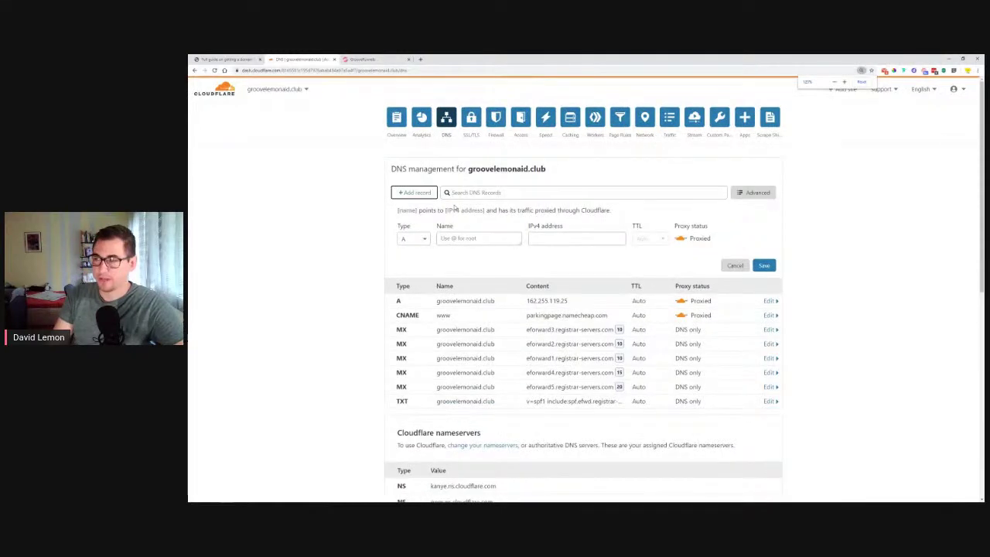
key("ctrl+plus")
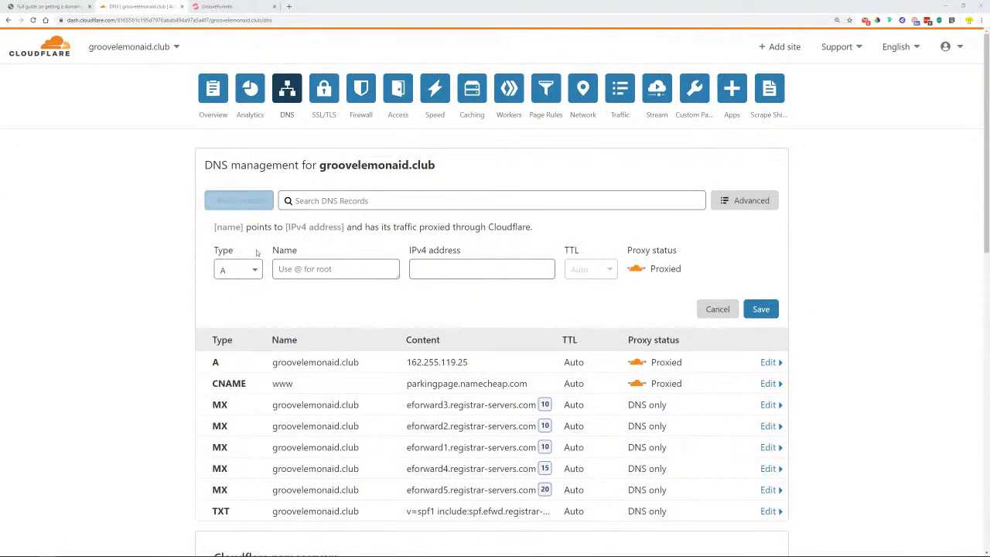
left_click(232, 270)
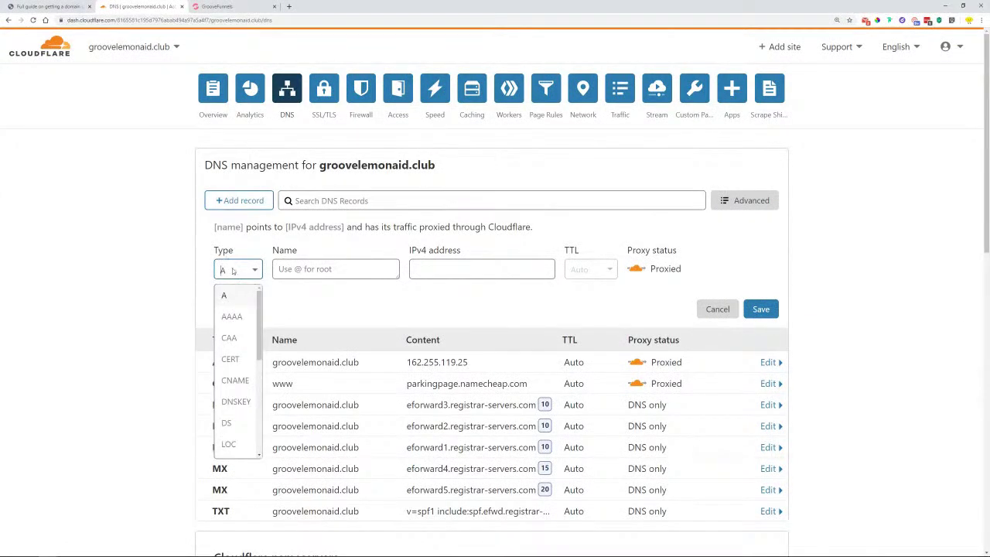
left_click(236, 380)
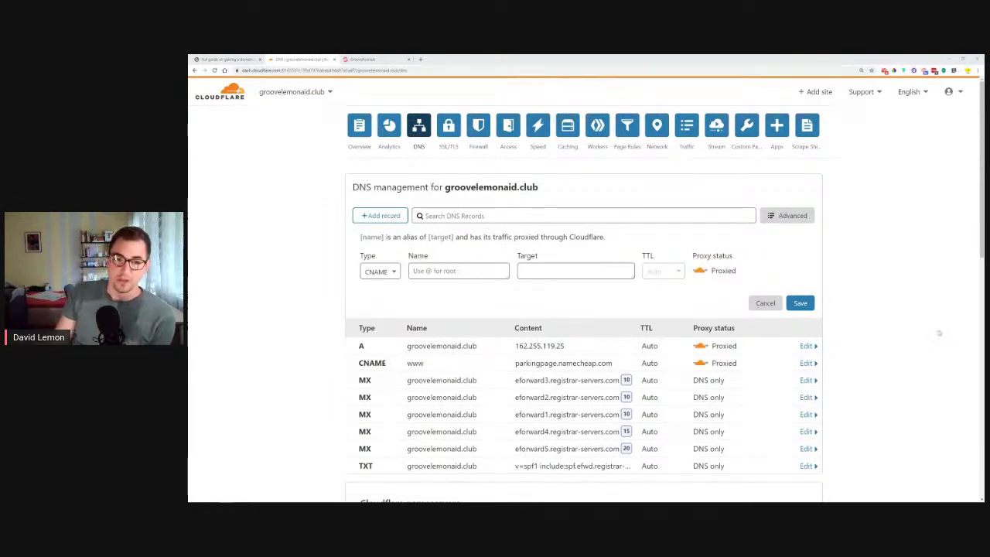
Name the new CNAME record @, paste host10.groovepages.com as its target, and try to save it with proxying on.
left_click(415, 271)
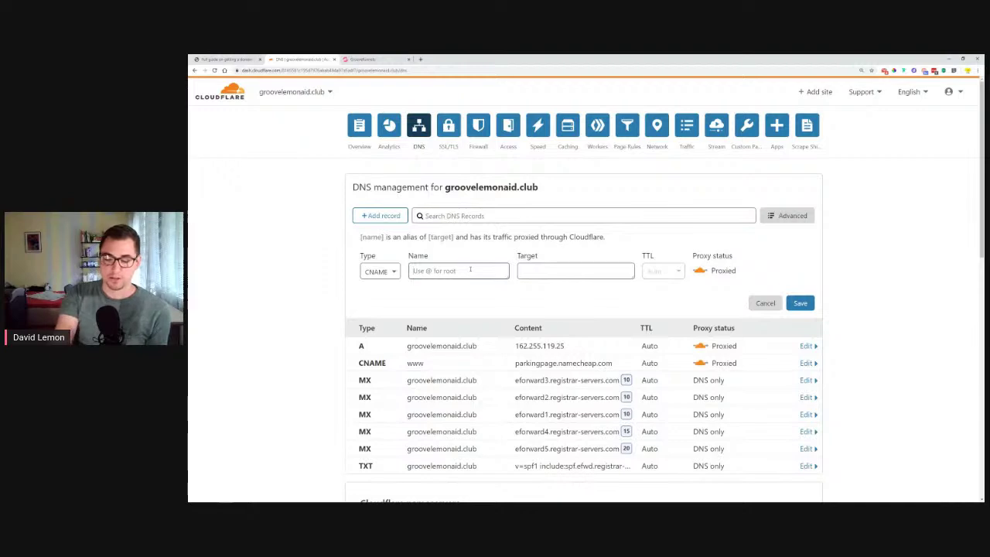
type("@")
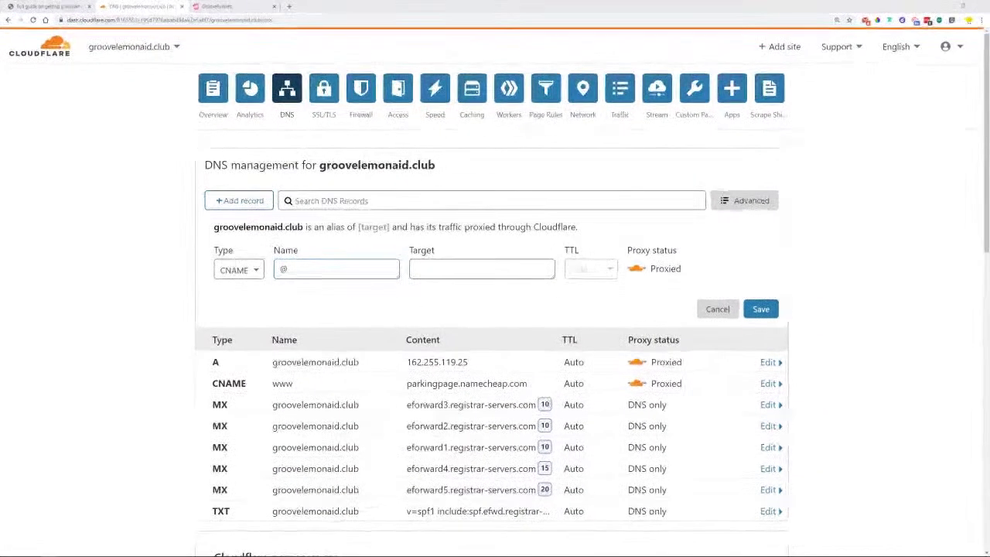
left_click_drag(409, 252, 446, 250)
left_click(451, 270)
right_click(452, 270)
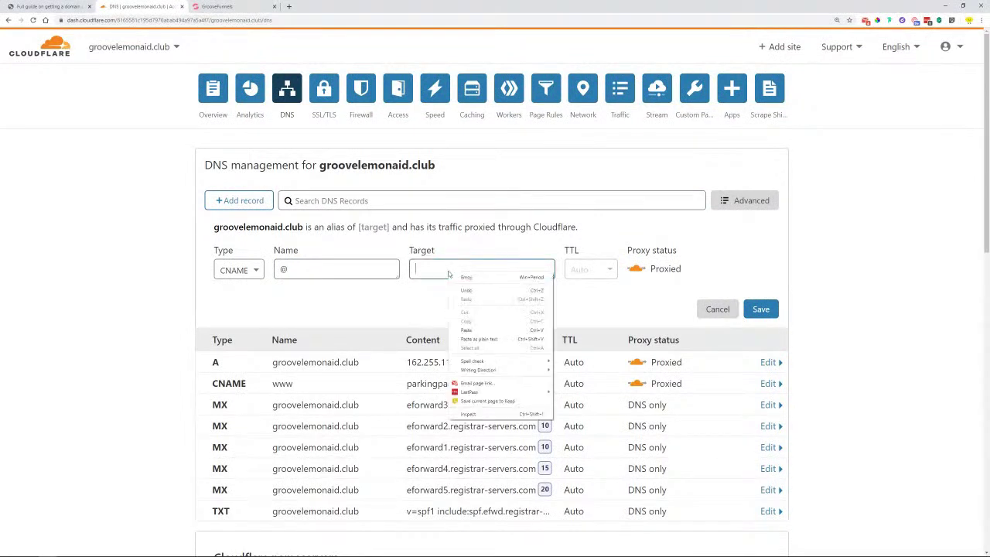
left_click(487, 330)
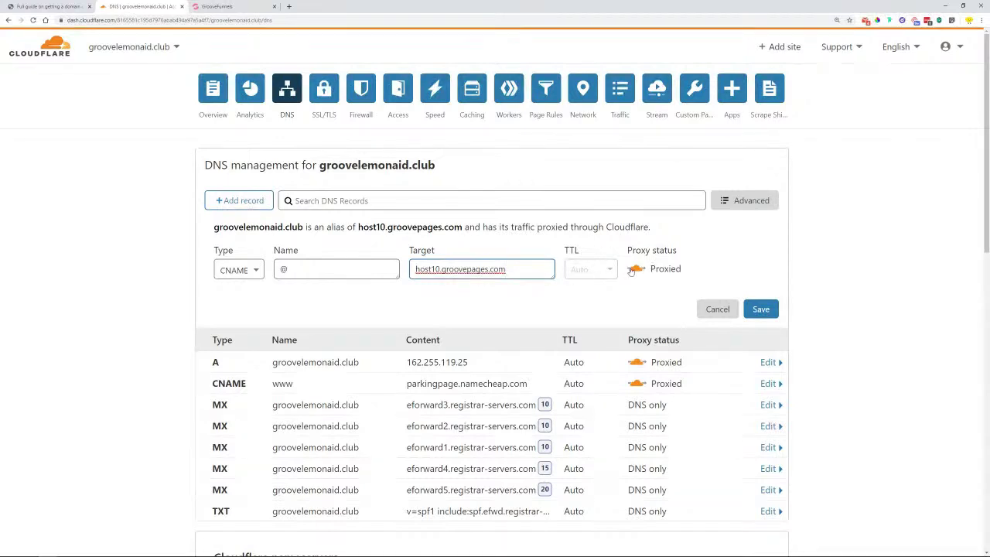
left_click(761, 310)
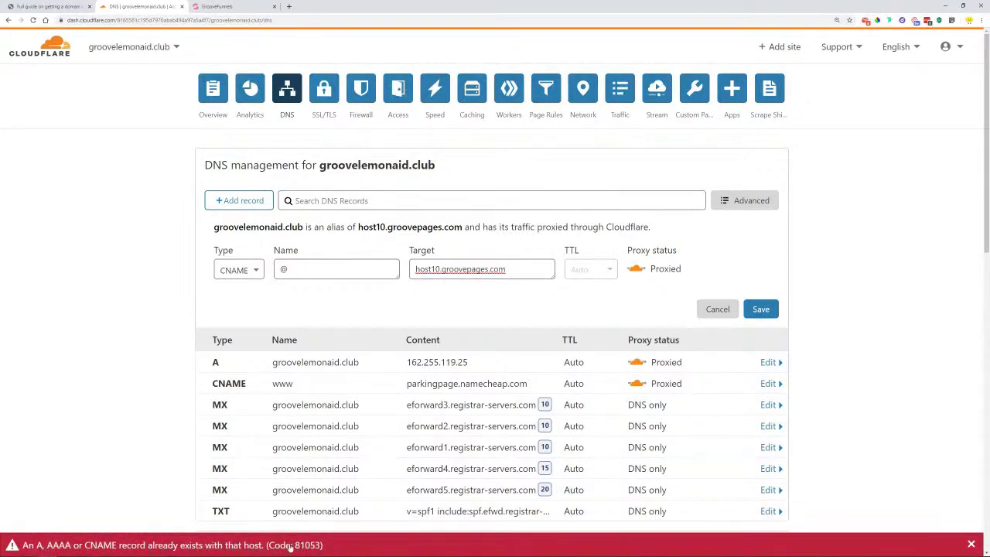
Delete the existing A record for groovelemonaid.club and save the pending root CNAME record.
scroll(145, 338, "down", 1)
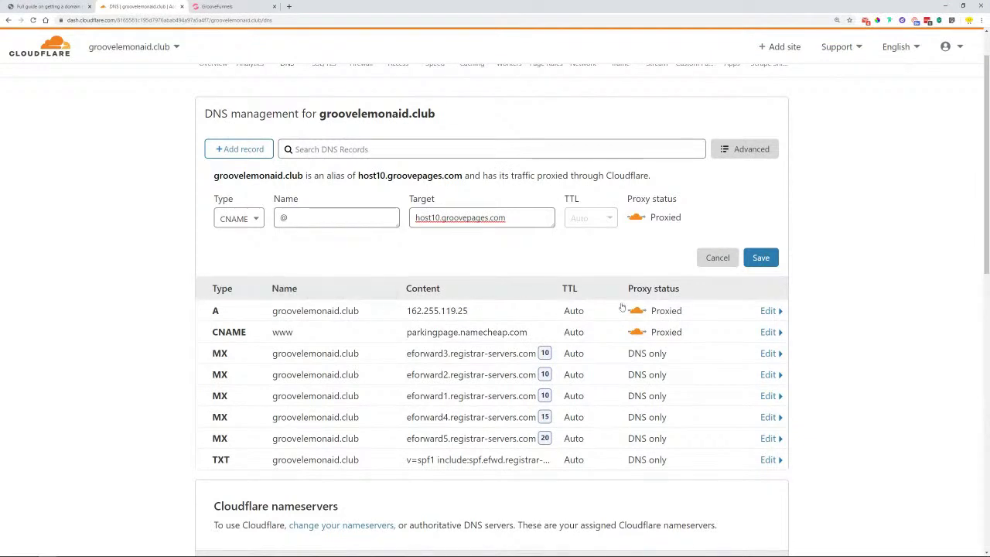
left_click(775, 312)
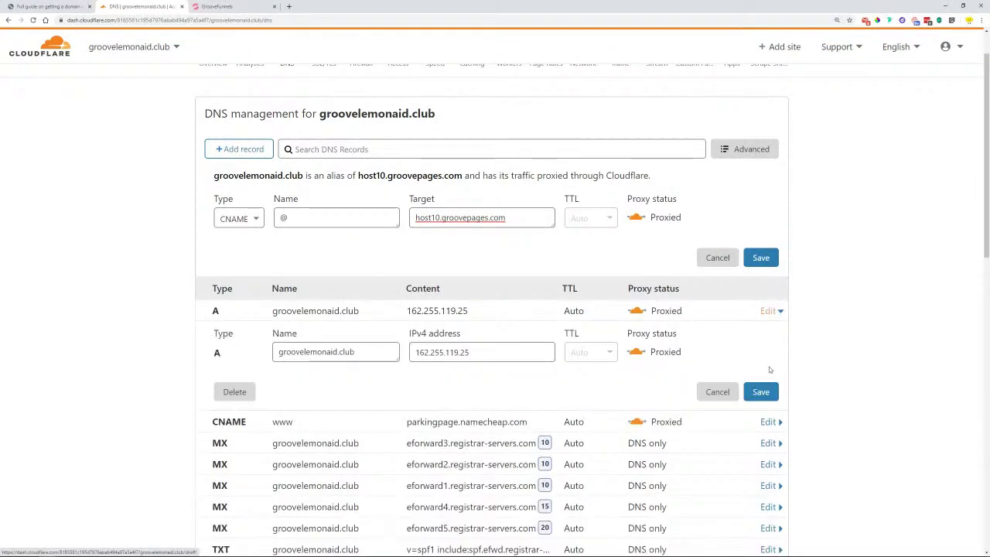
left_click(235, 392)
left_click(682, 346)
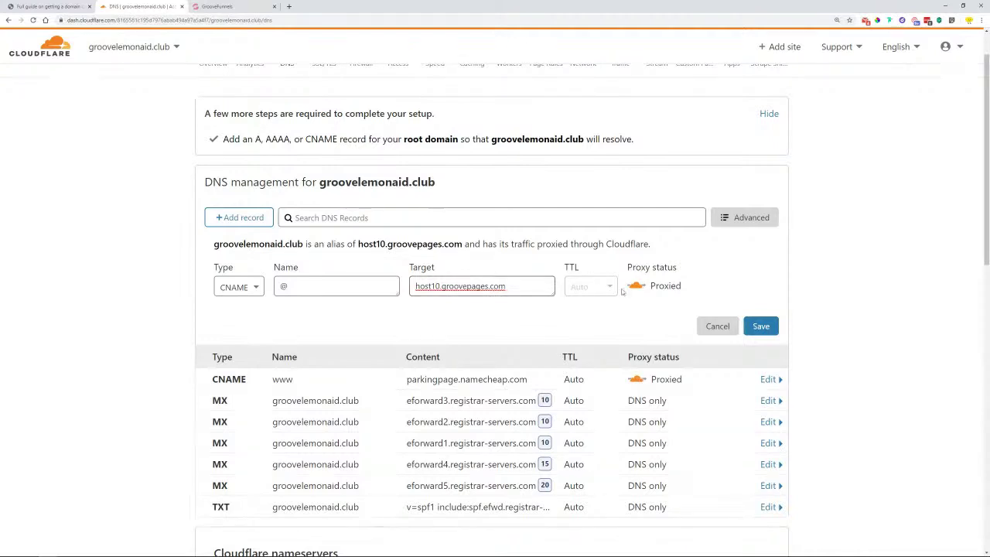
left_click(759, 326)
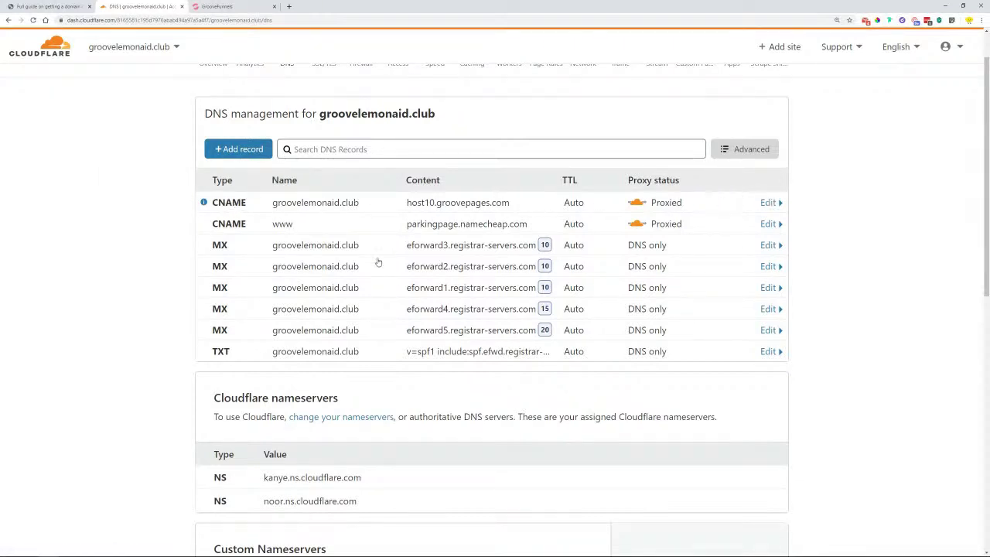
Change the www CNAME record's target to host10.groovepages.com and save the record.
mouse_move(215, 224)
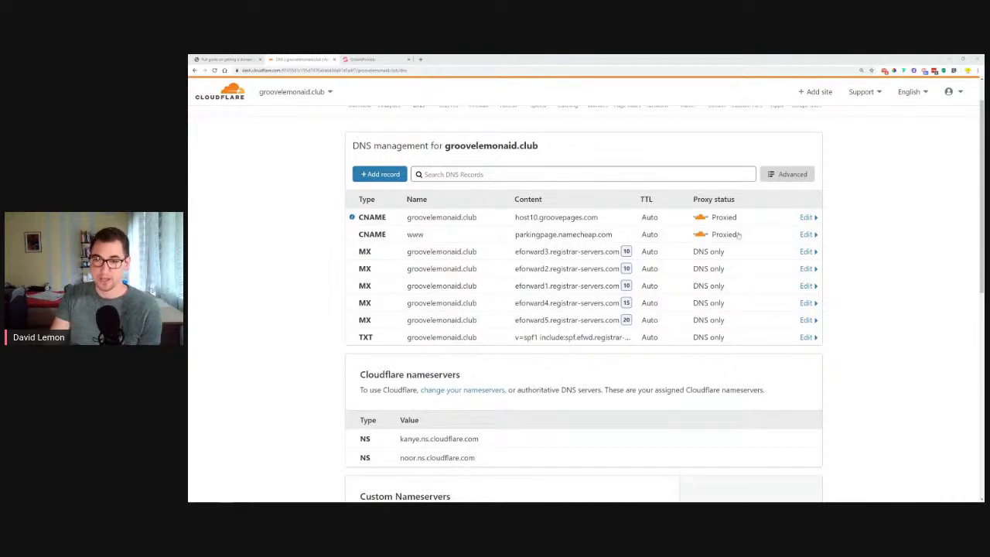
left_click(809, 234)
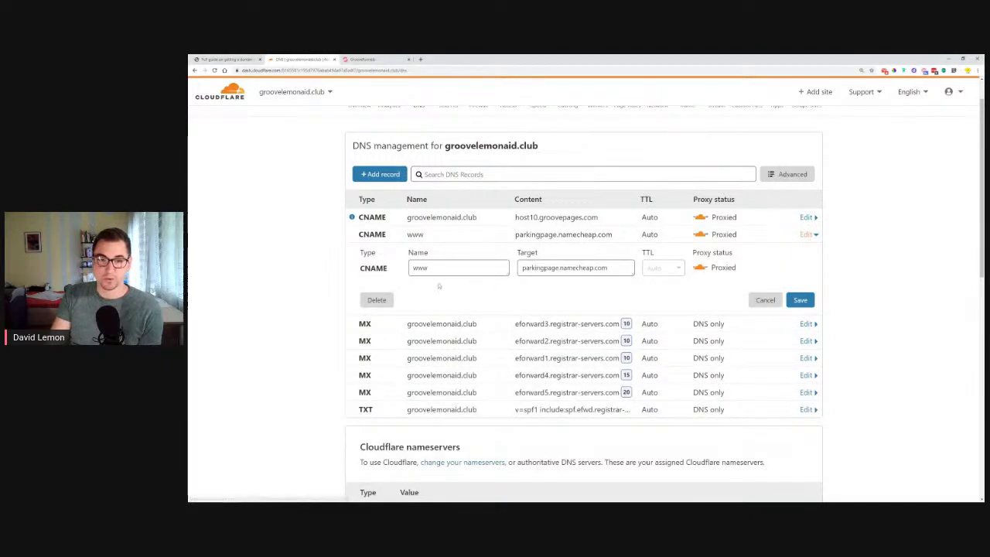
left_click(411, 268)
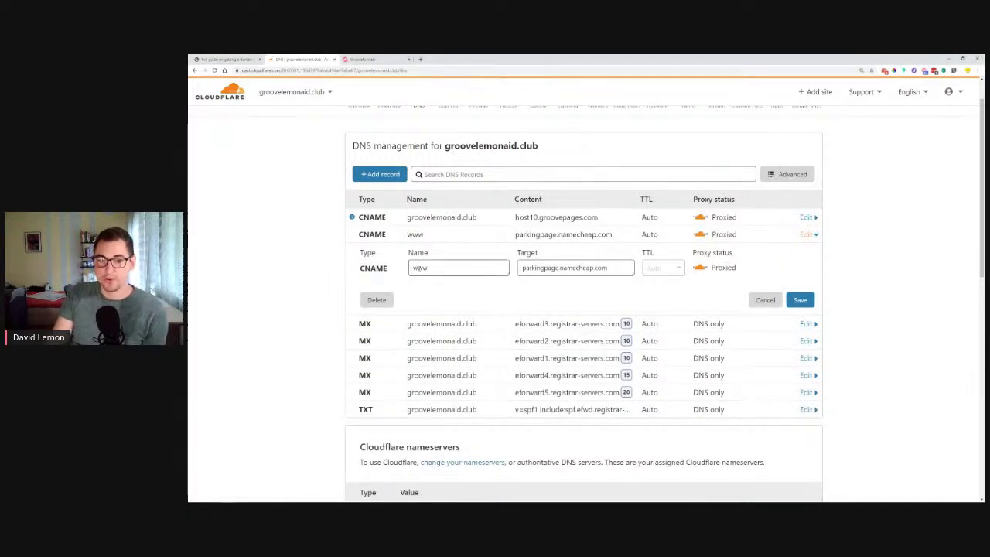
left_click_drag(522, 267, 608, 268)
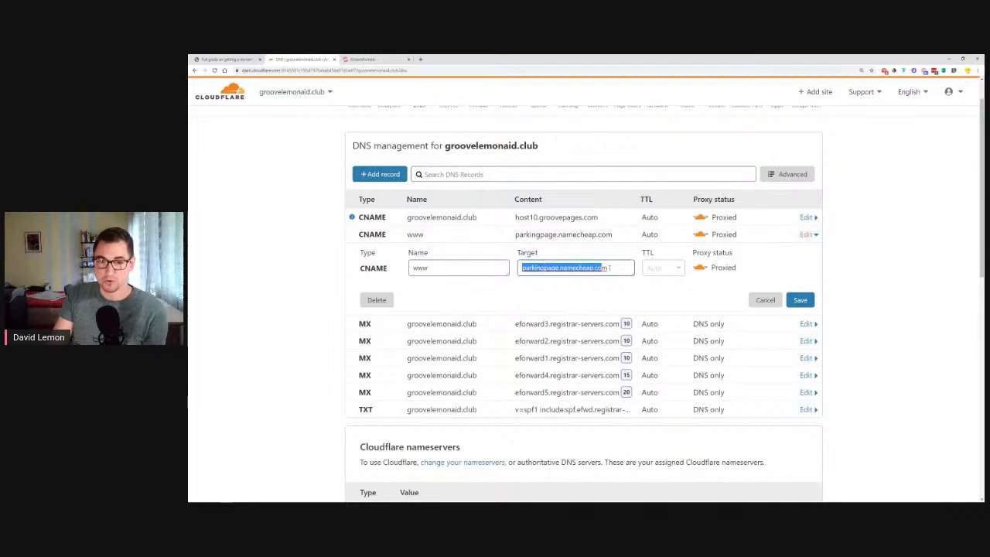
right_click(612, 270)
left_click(634, 314)
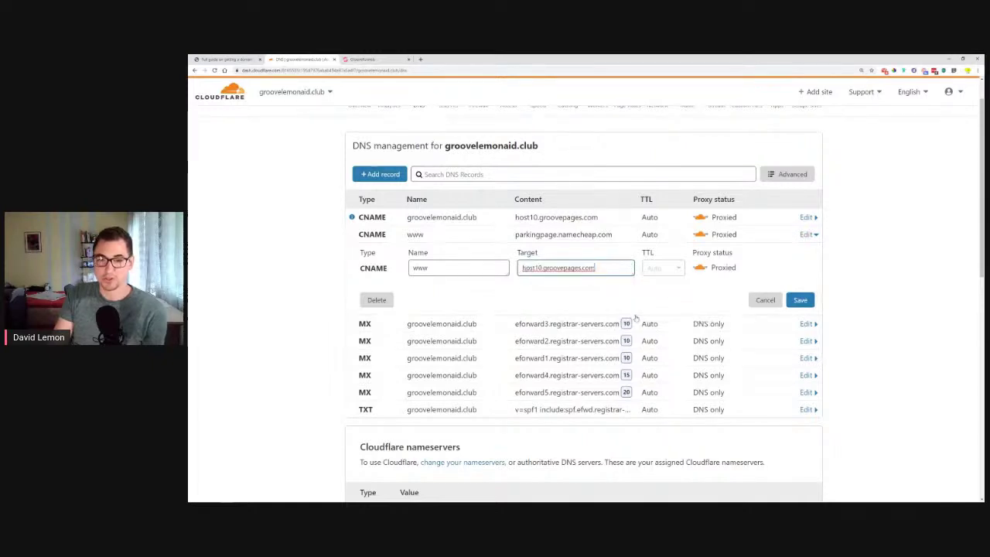
left_click(800, 300)
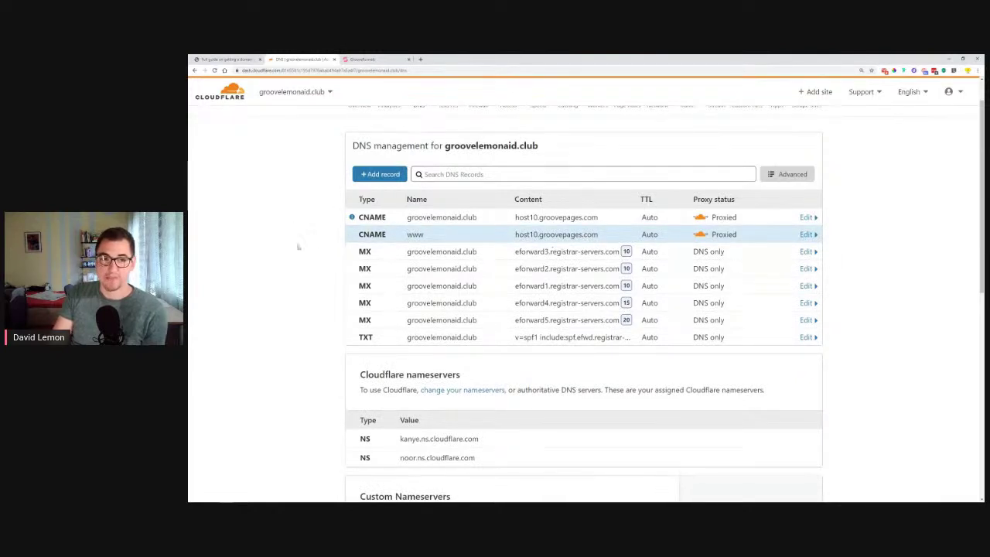
Delete the three priority-10 MX records pointing to eforward3, eforward2 and eforward1.registrar-servers.com.
scroll(313, 243, "up", 1)
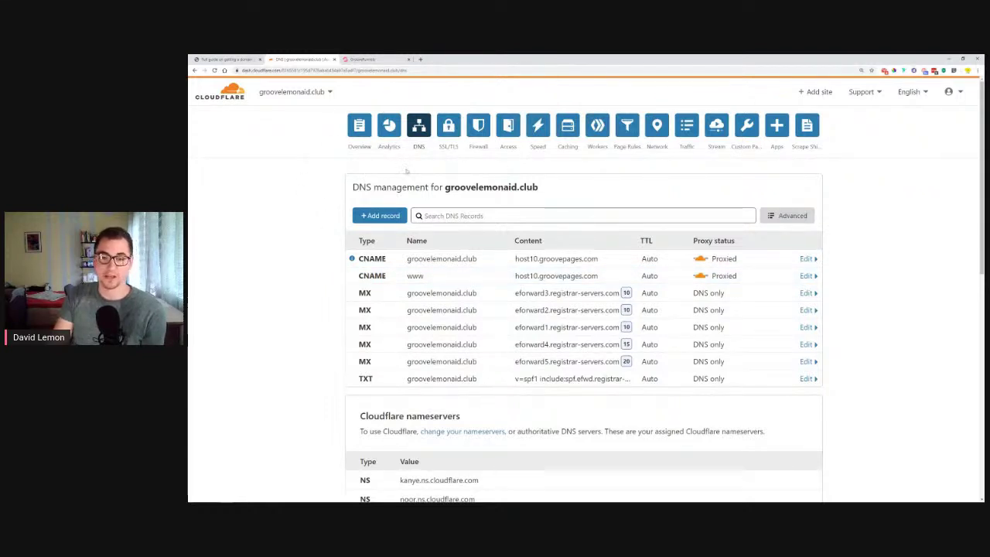
left_click(807, 293)
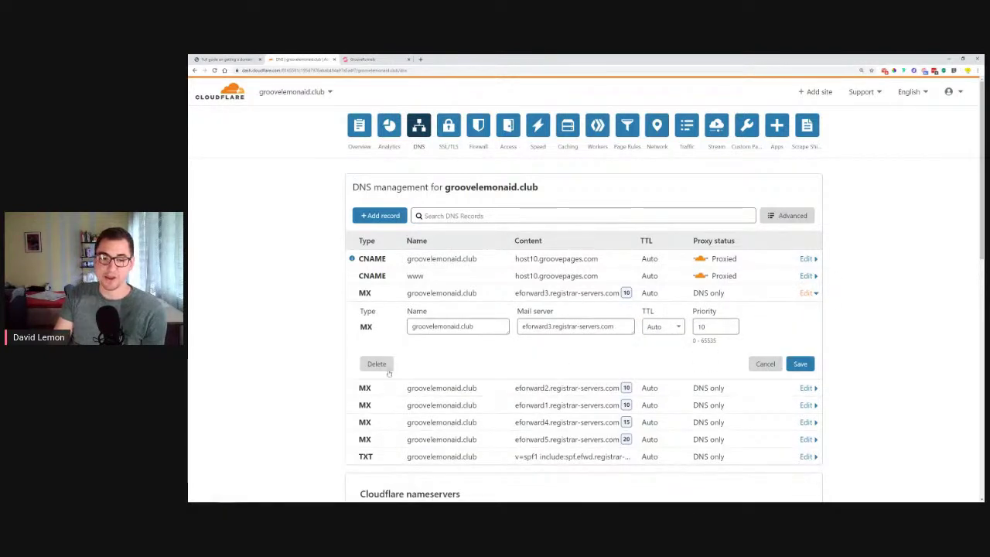
left_click(378, 364)
left_click(755, 336)
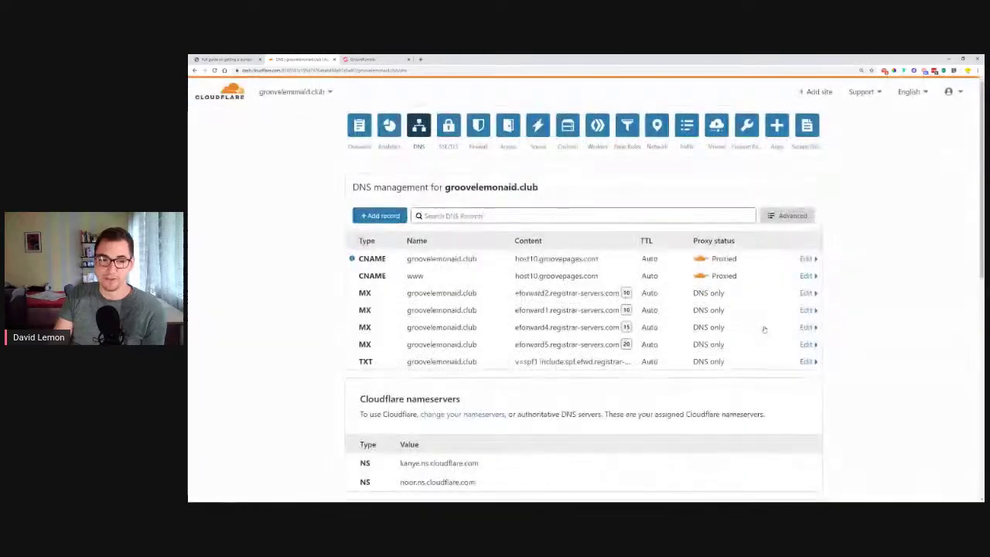
left_click(807, 293)
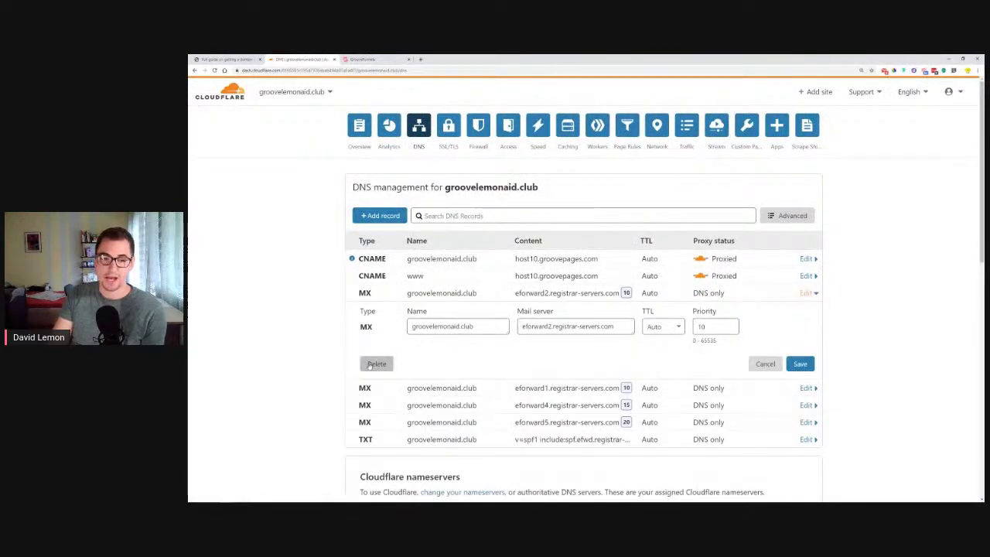
left_click(376, 364)
left_click(760, 338)
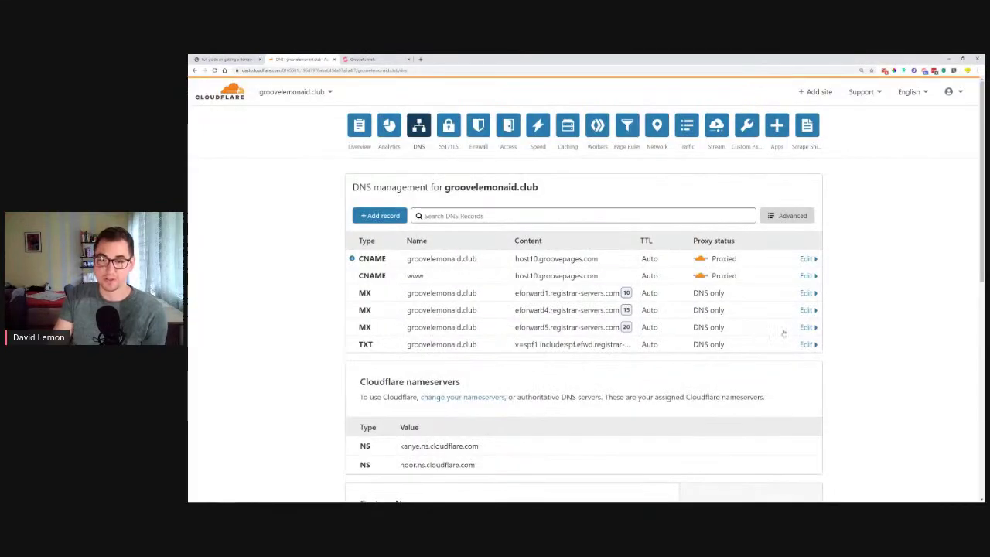
left_click(807, 293)
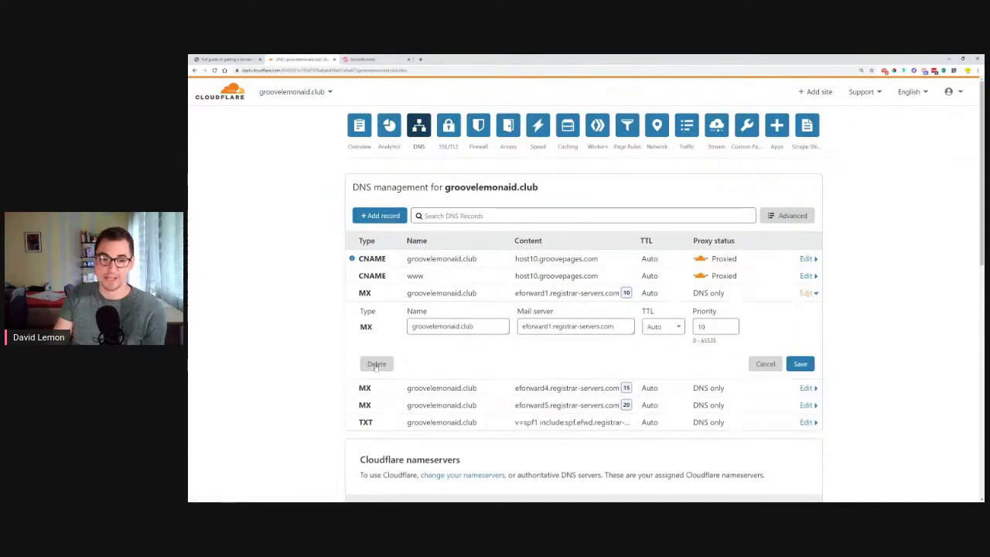
left_click(376, 364)
left_click(746, 337)
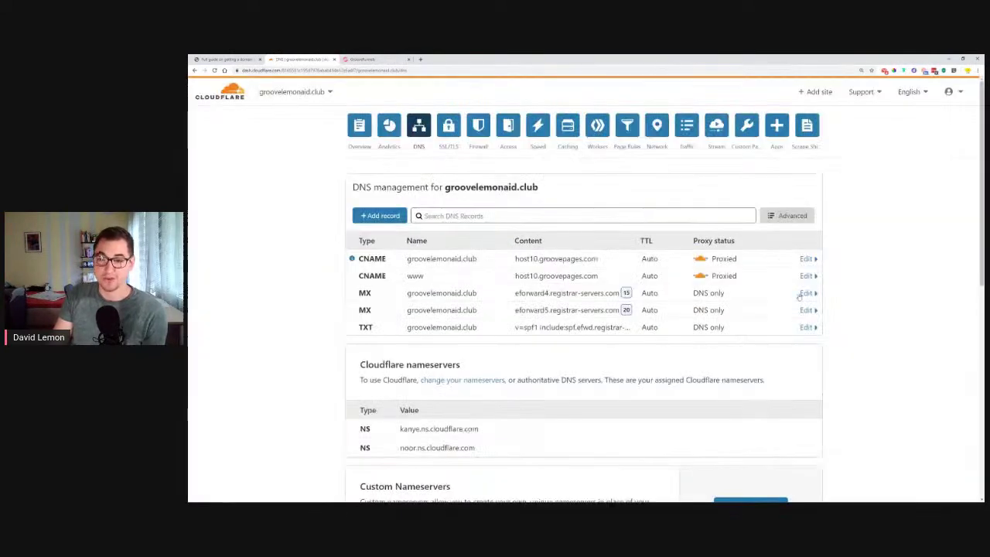
Delete the remaining two MX records pointing to eforward4 and eforward5.registrar-servers.com.
left_click(809, 293)
left_click(376, 364)
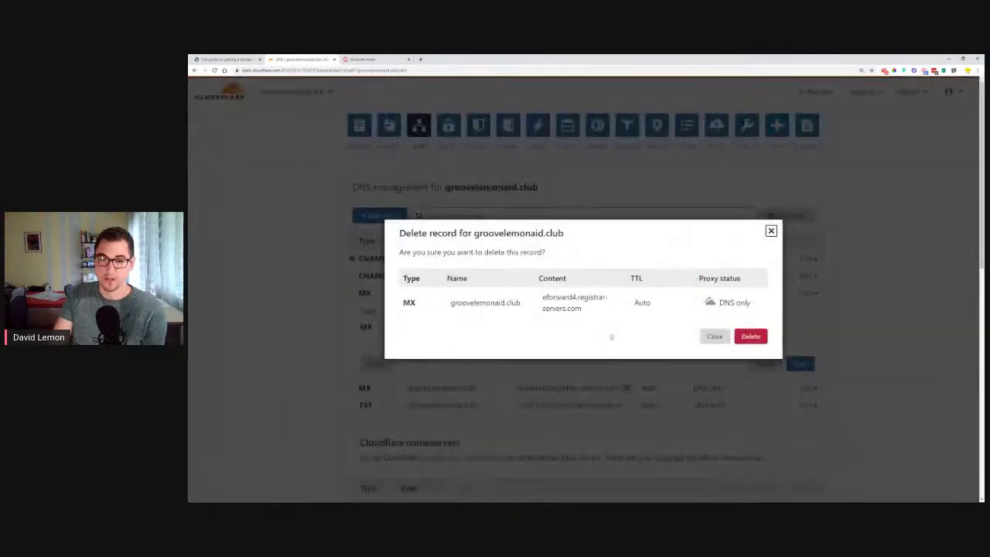
left_click(740, 337)
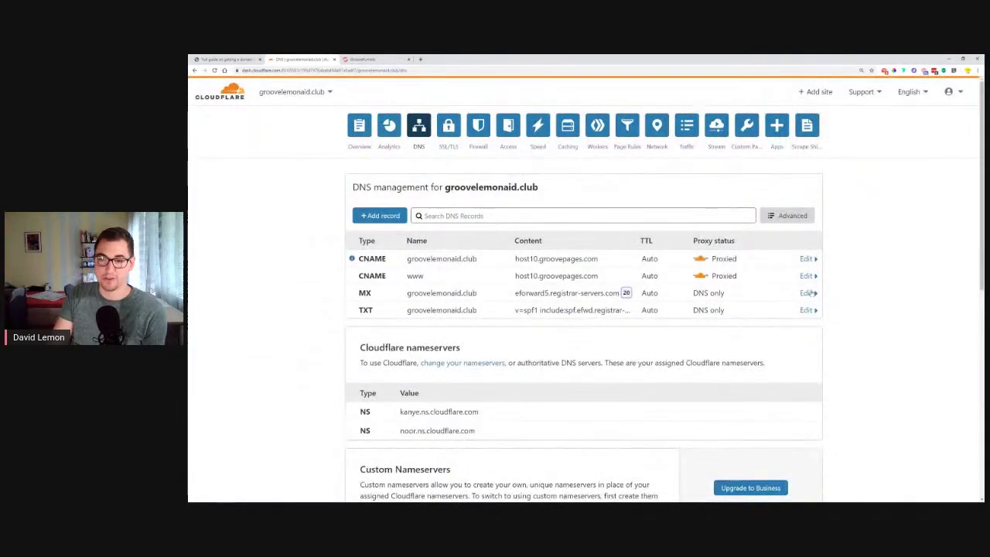
left_click(808, 293)
left_click(377, 364)
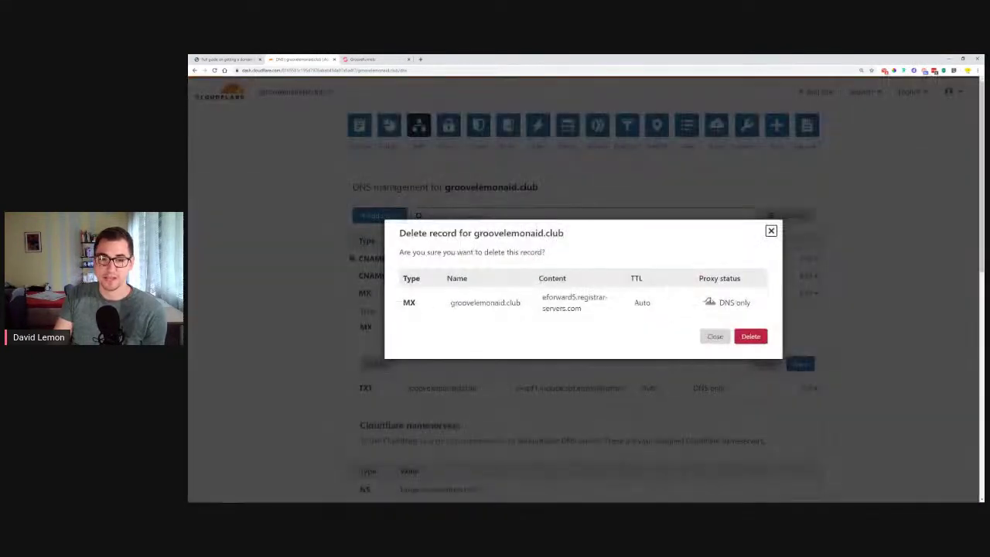
left_click(754, 337)
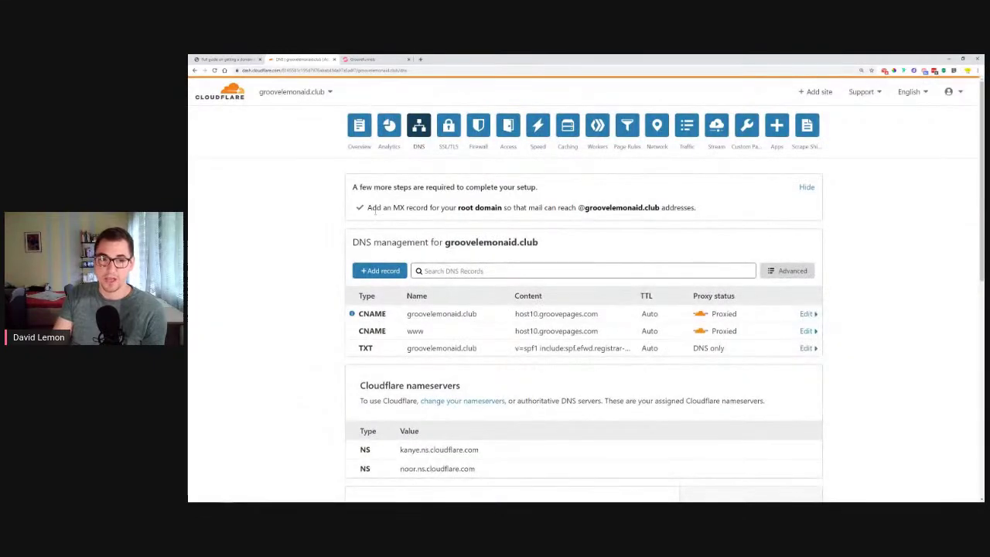
Delete the SPF TXT record for groovelemonaid.club from the DNS records.
left_click_drag(350, 185, 700, 211)
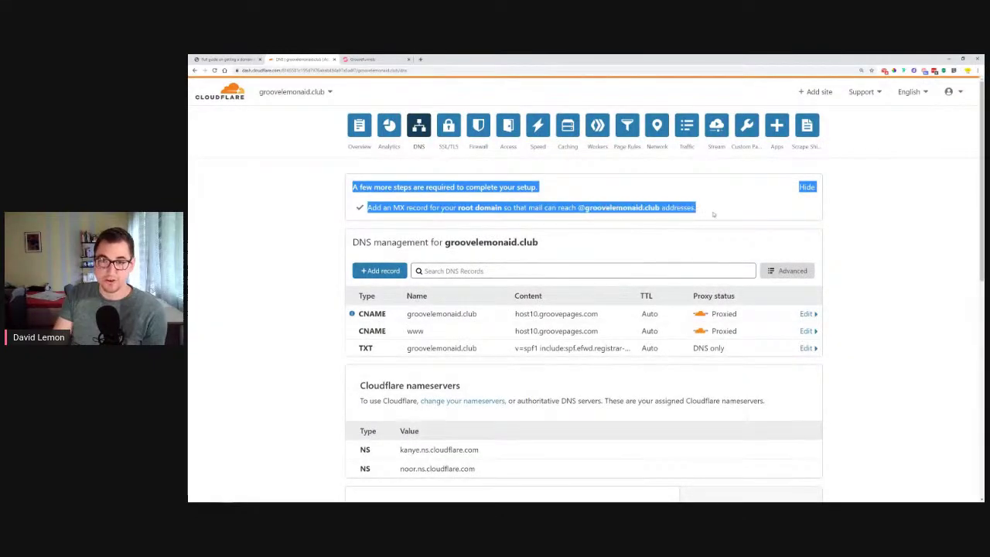
left_click(425, 188)
left_click_drag(351, 186, 540, 189)
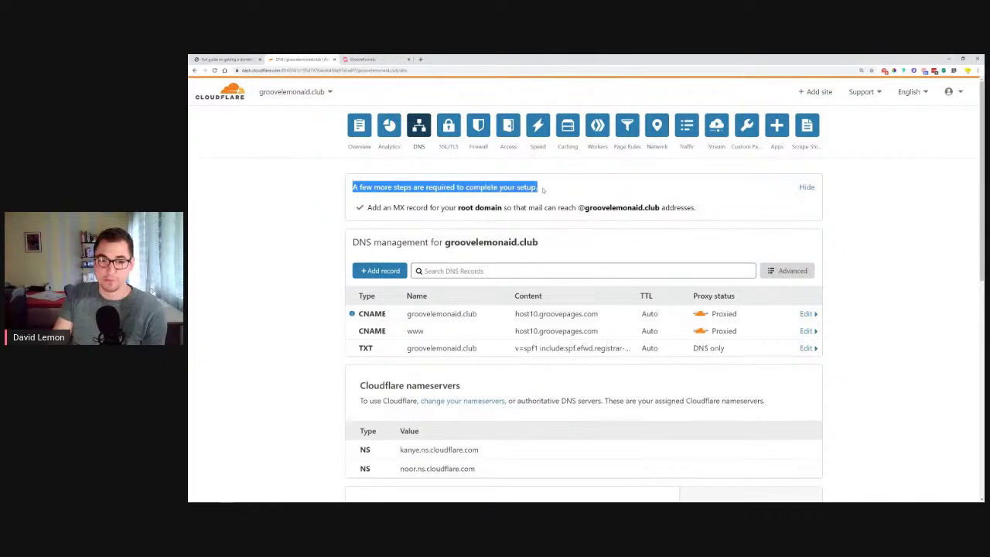
left_click(807, 348)
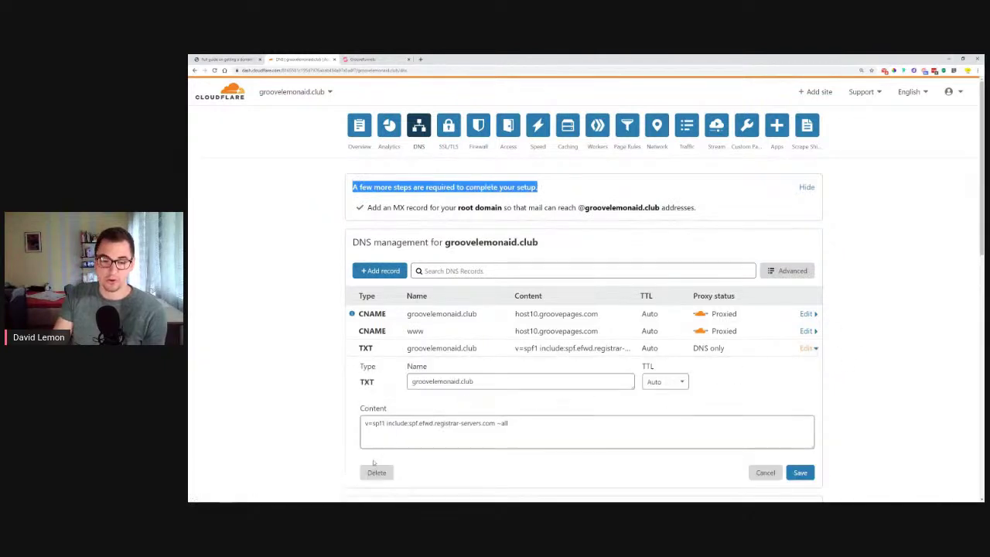
left_click(374, 473)
left_click(750, 343)
left_click(335, 228)
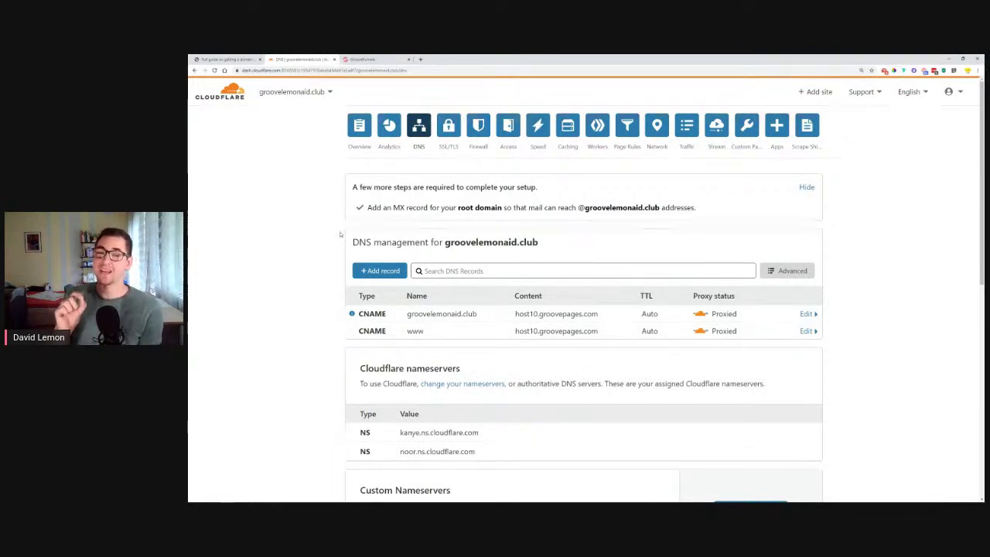
Start a new DNS record of type MX for the root domain and name it @.
left_click_drag(353, 189, 534, 194)
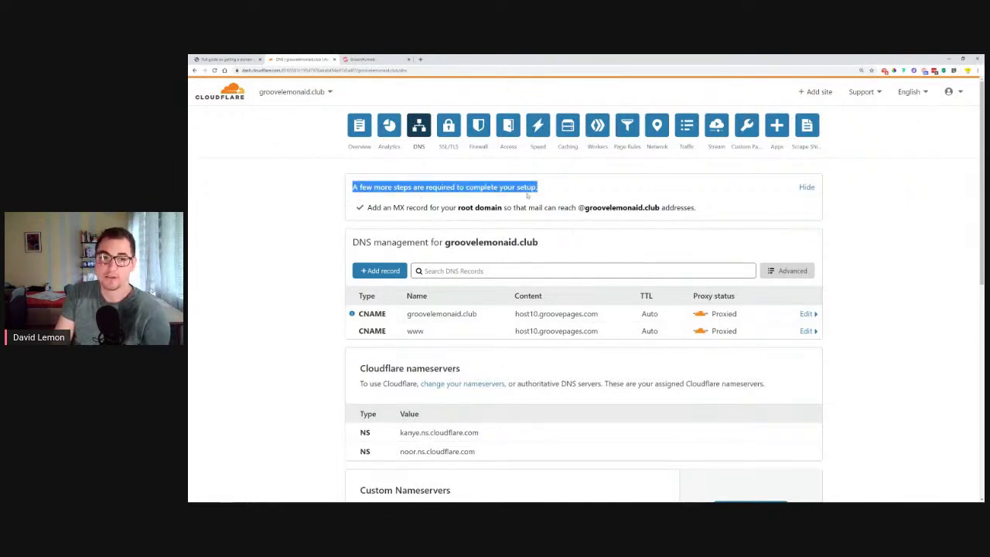
left_click_drag(368, 207, 505, 210)
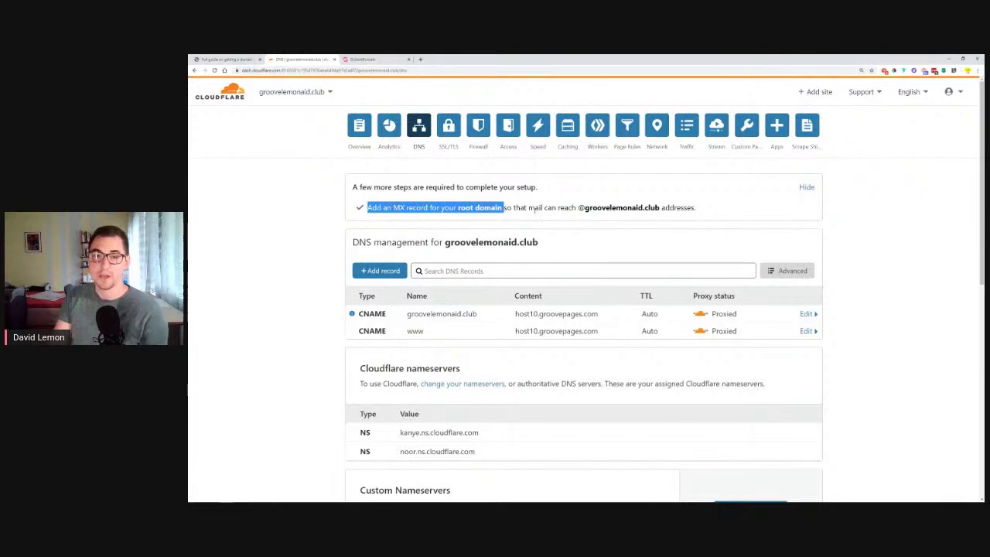
left_click(514, 207)
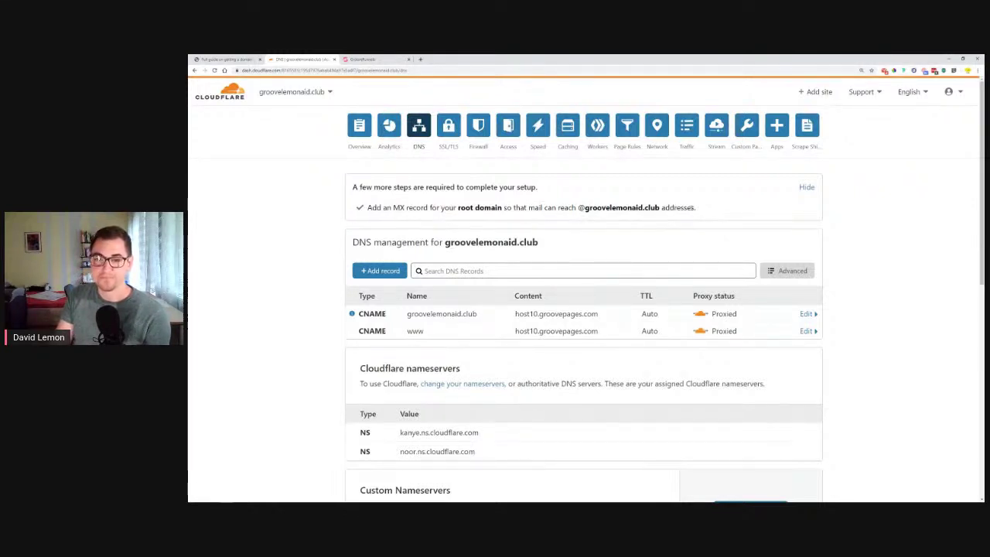
left_click(380, 273)
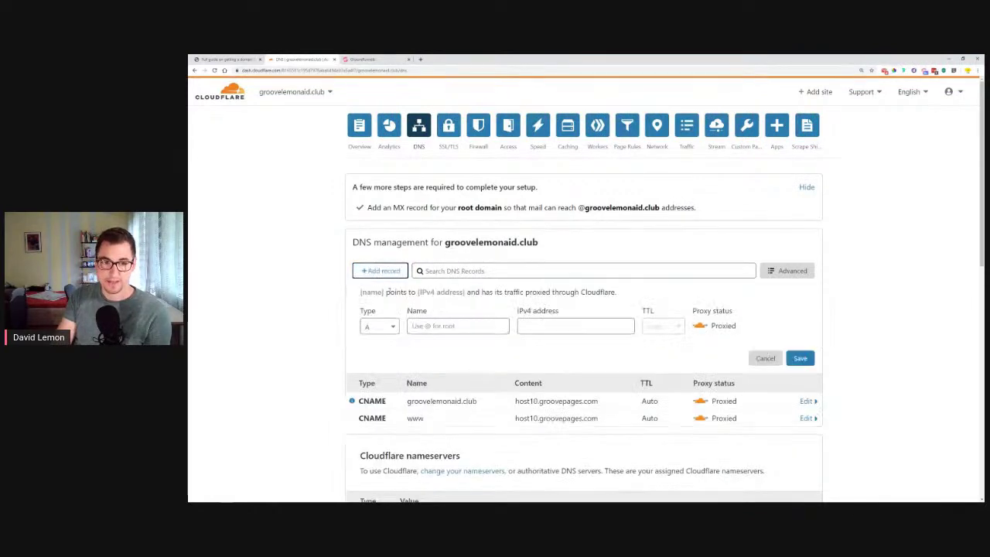
scroll(378, 406, "down", 3)
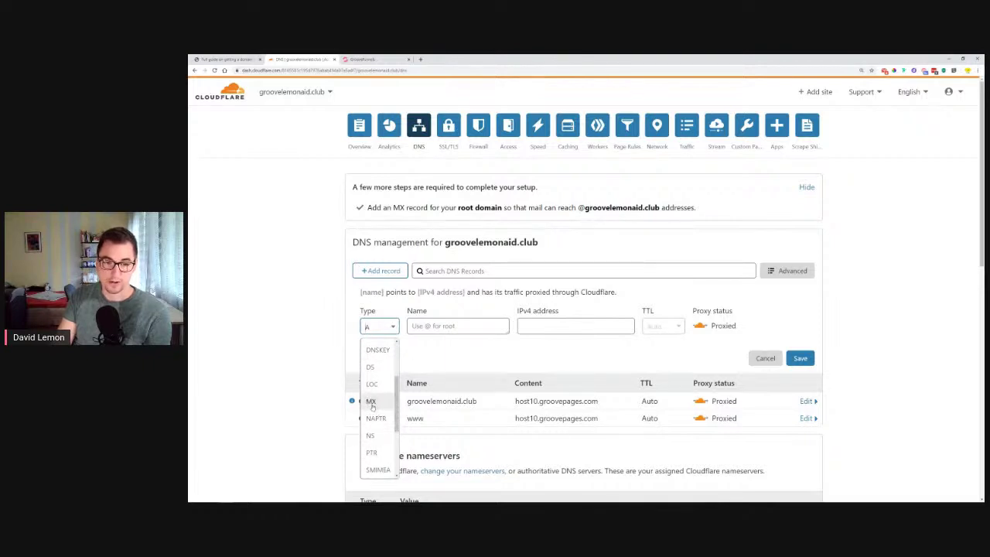
left_click(372, 402)
left_click(455, 328)
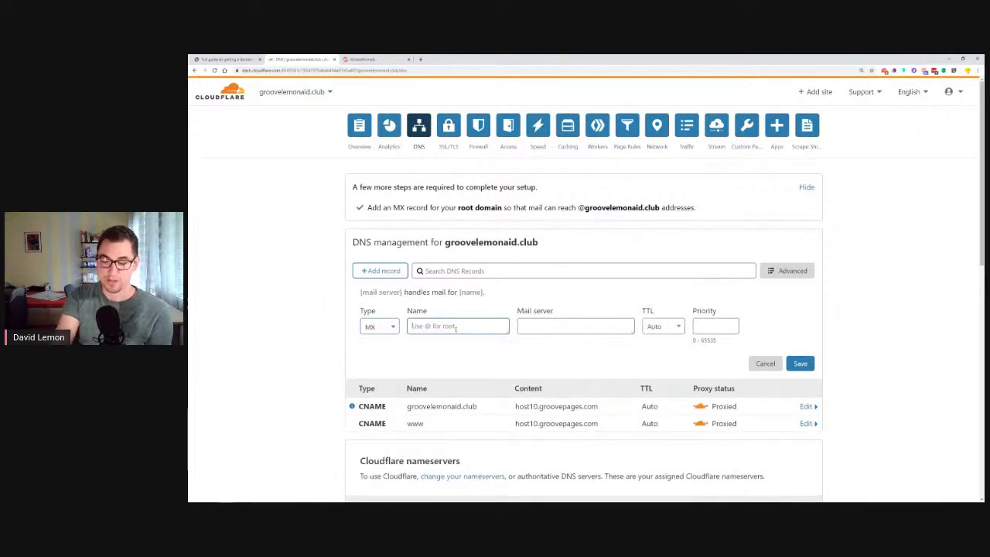
type("@")
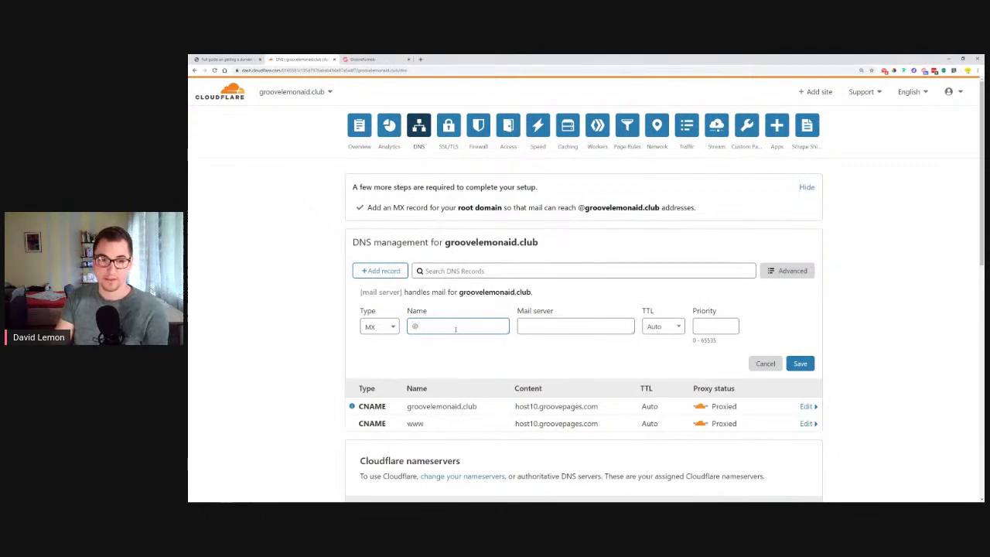
Set the MX record's mail server to groovelemonaid.club with priority 1, save it, and review the setup notice.
left_click(572, 329)
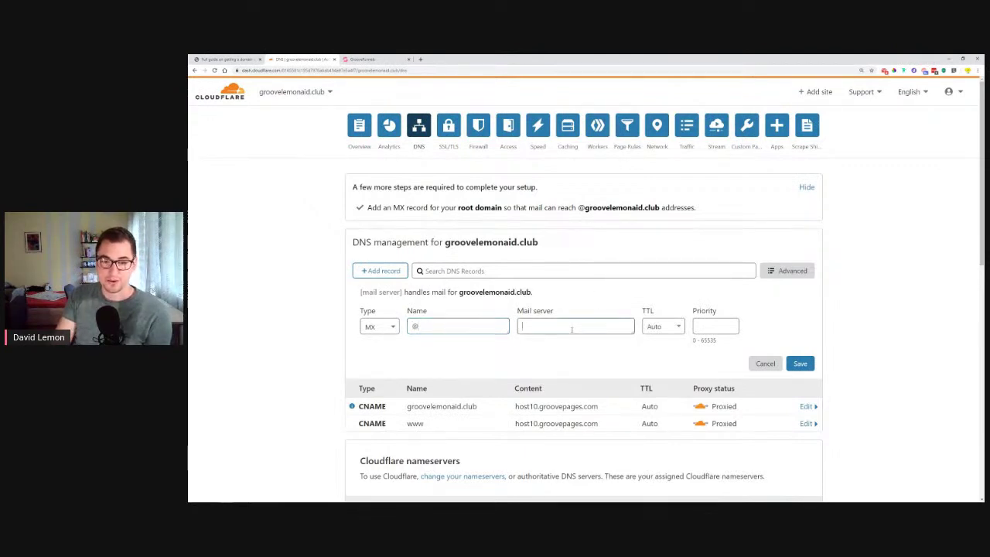
mouse_move(586, 210)
left_mouse_down()
mouse_move(661, 210)
mouse_move(585, 209)
left_mouse_up()
key("ctrl+c")
left_click(662, 208)
right_click(588, 207)
left_click(603, 216)
right_click(570, 325)
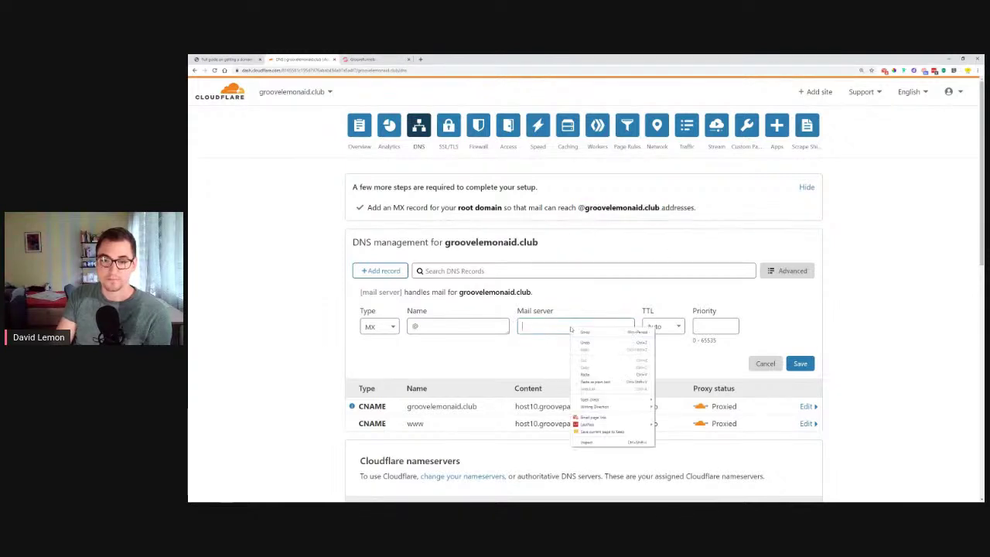
left_click(598, 375)
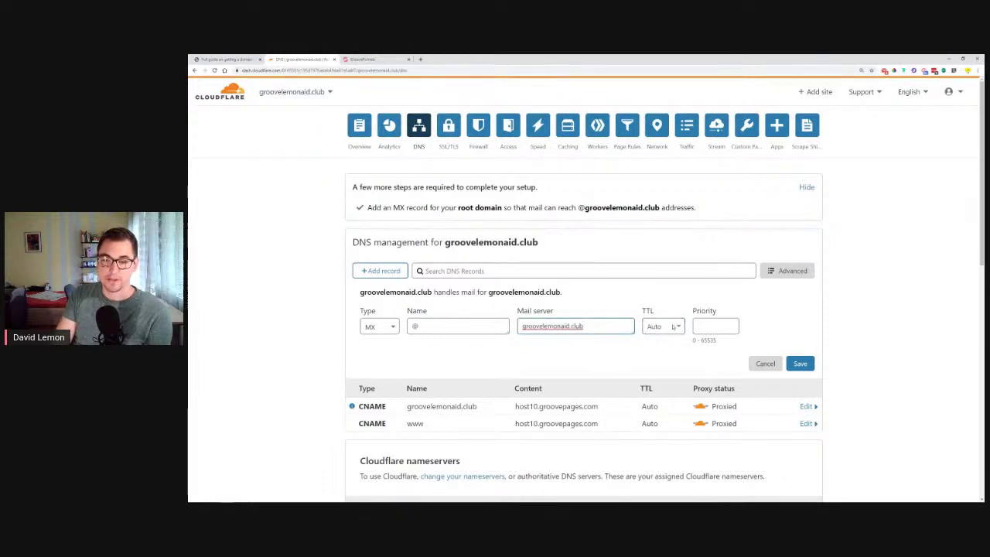
left_click(721, 326)
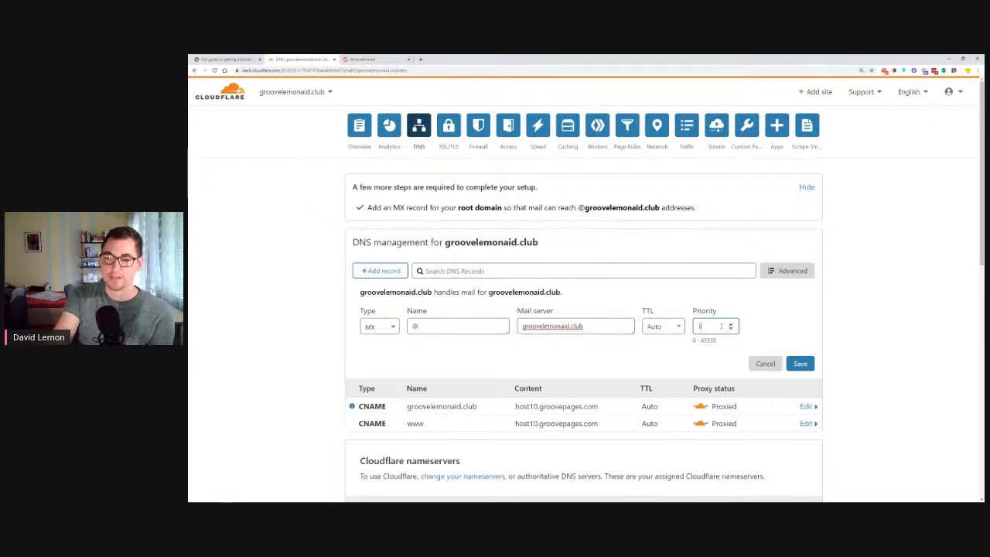
left_click(804, 365)
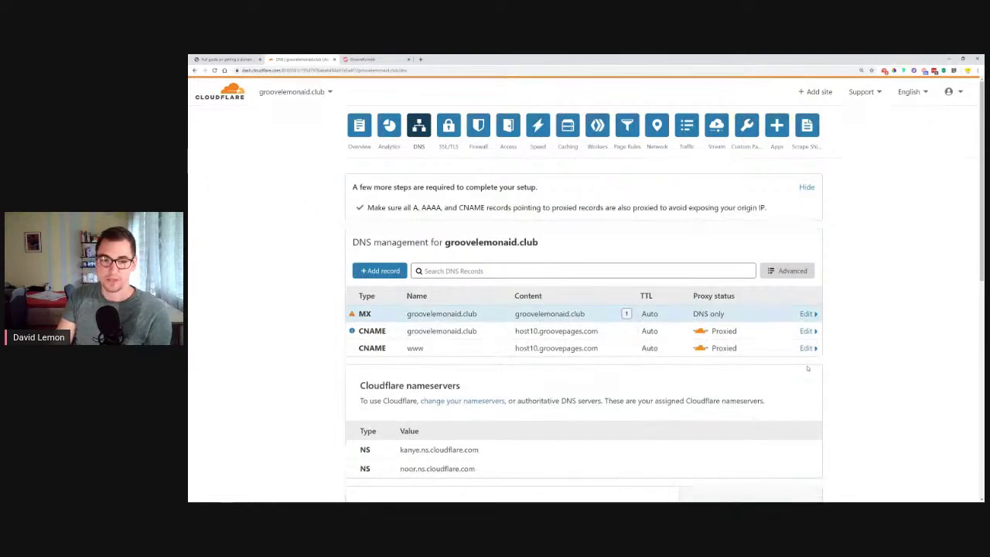
mouse_move(352, 314)
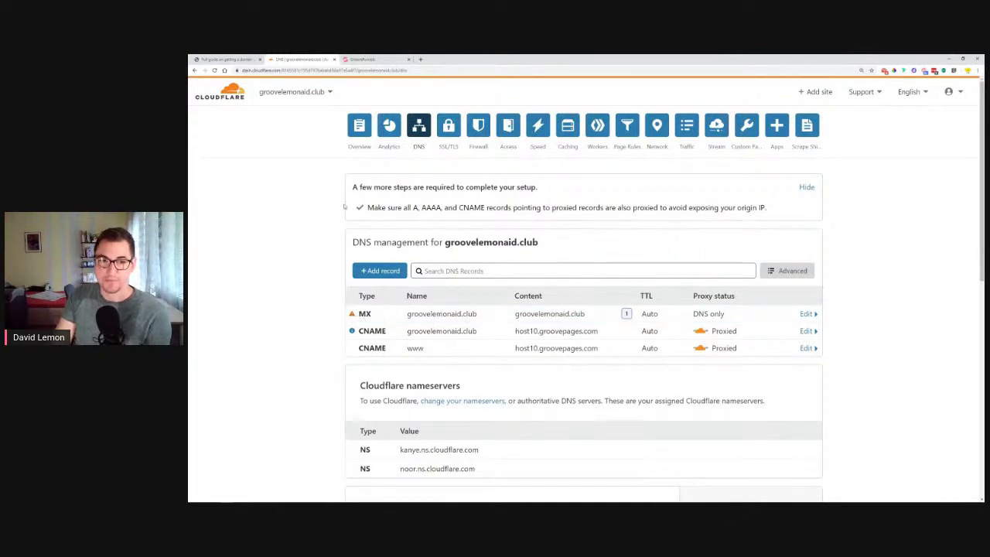
left_click_drag(367, 207, 772, 214)
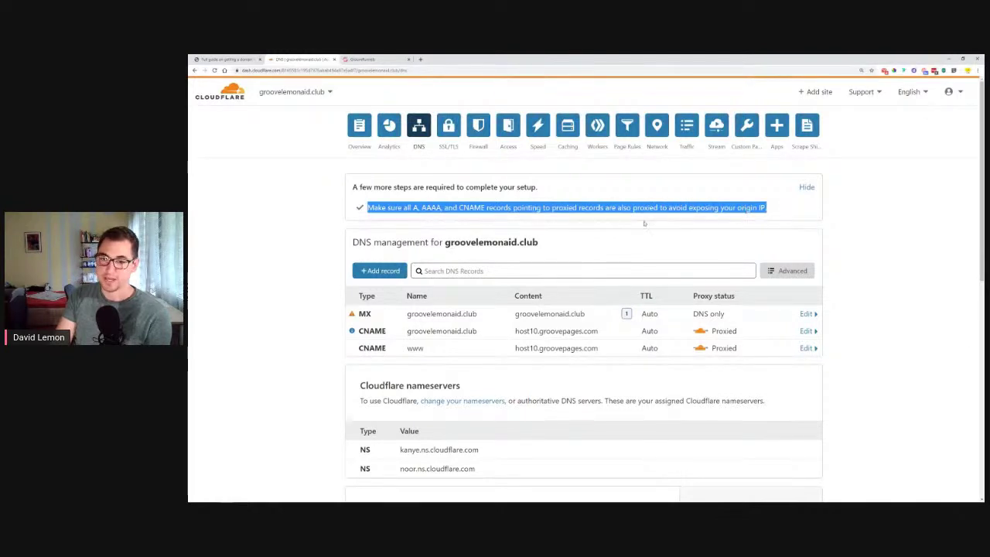
Review the groovelemonaid.club DNS page, including its nameserver sections and the setup notice about proxied A, AAAA and CNAME records.
scroll(393, 225, "down", 1)
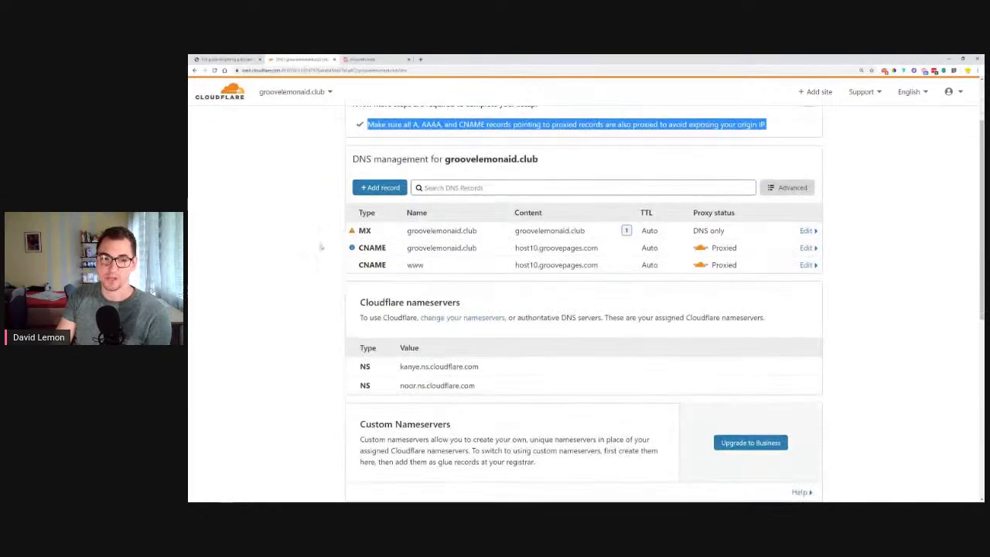
scroll(491, 155, "down", 5)
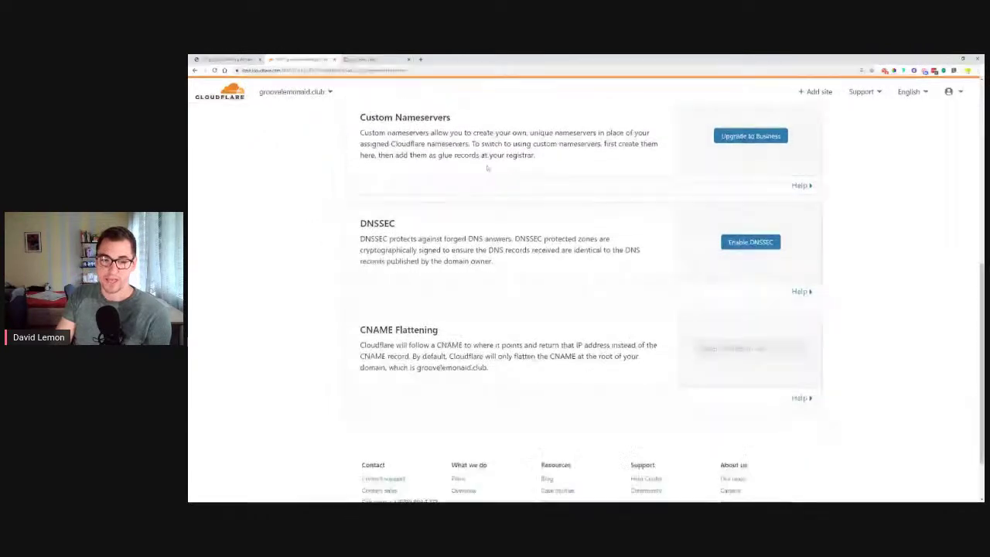
scroll(488, 167, "up", 6)
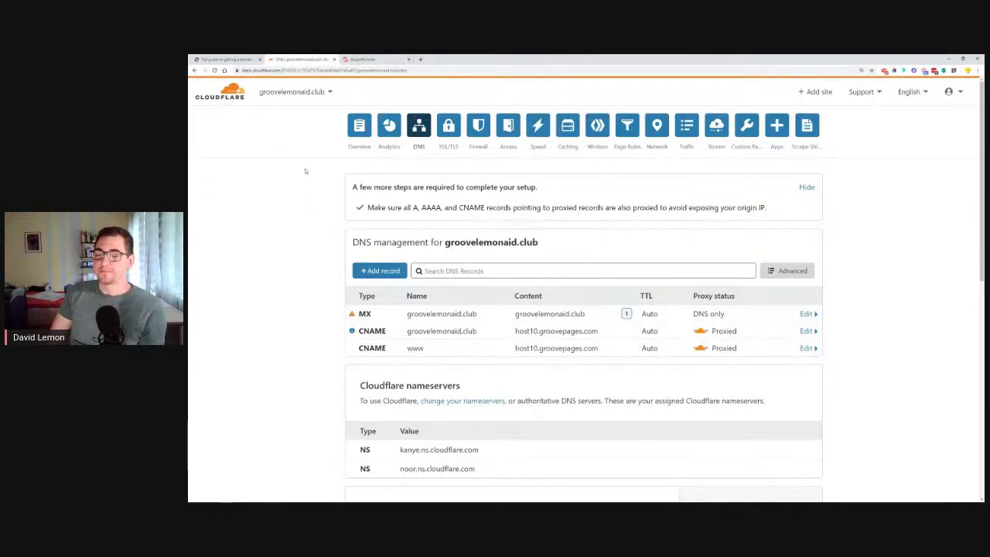
triple_click(379, 208)
left_click(386, 216)
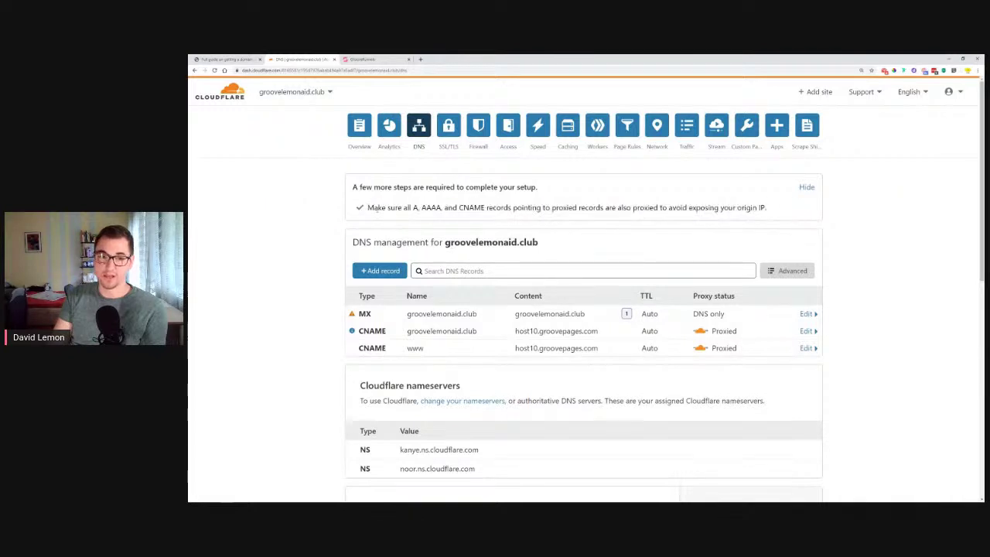
left_click_drag(356, 200, 730, 210)
left_click(787, 215)
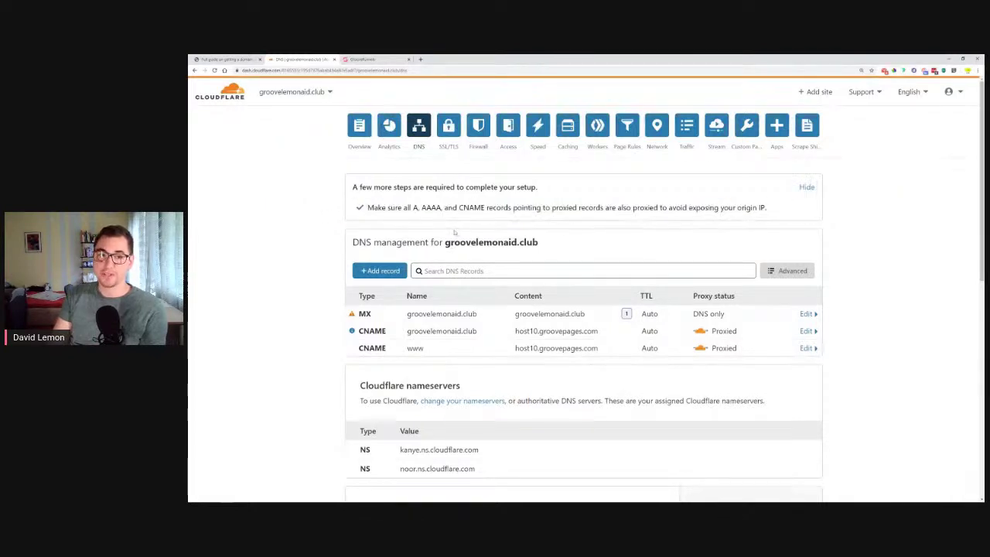
triple_click(366, 186)
left_click(618, 189)
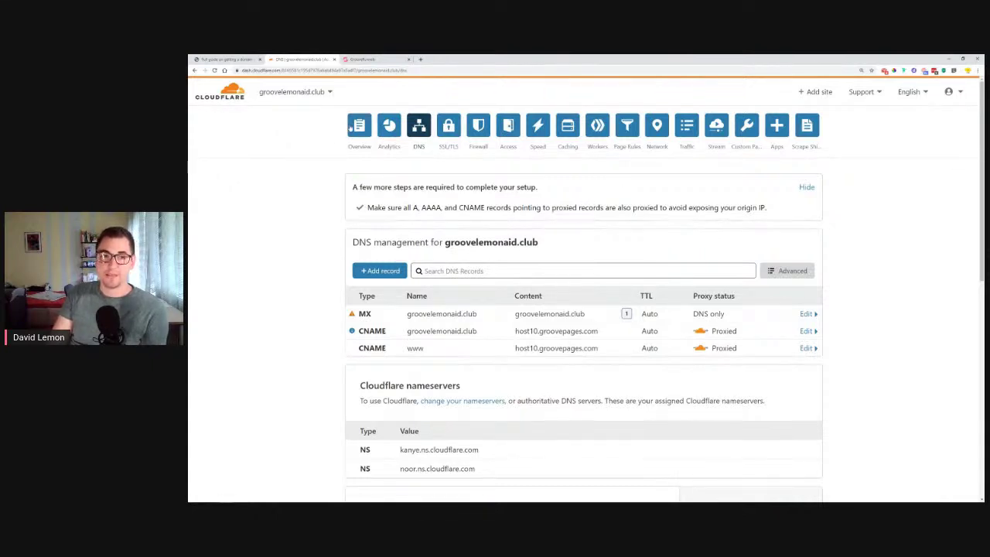
Open the domain's overview and review the instructions for completing the nameserver setup.
left_click(359, 127)
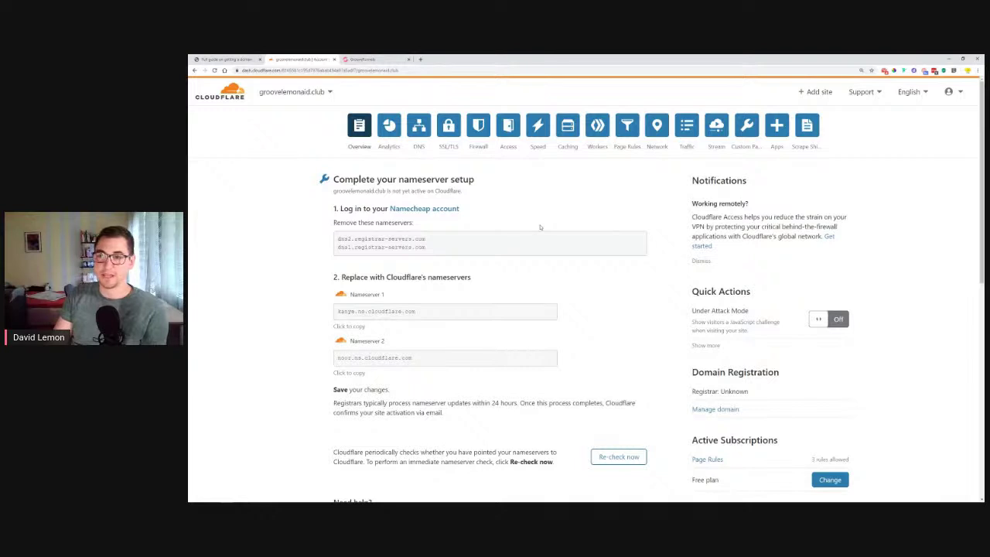
scroll(590, 288, "down", 2)
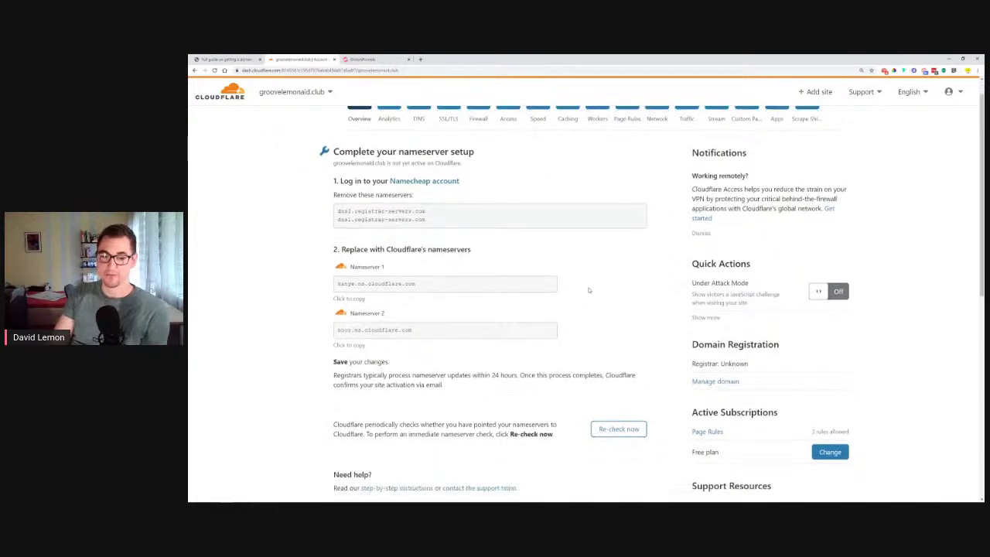
scroll(589, 290, "up", 2)
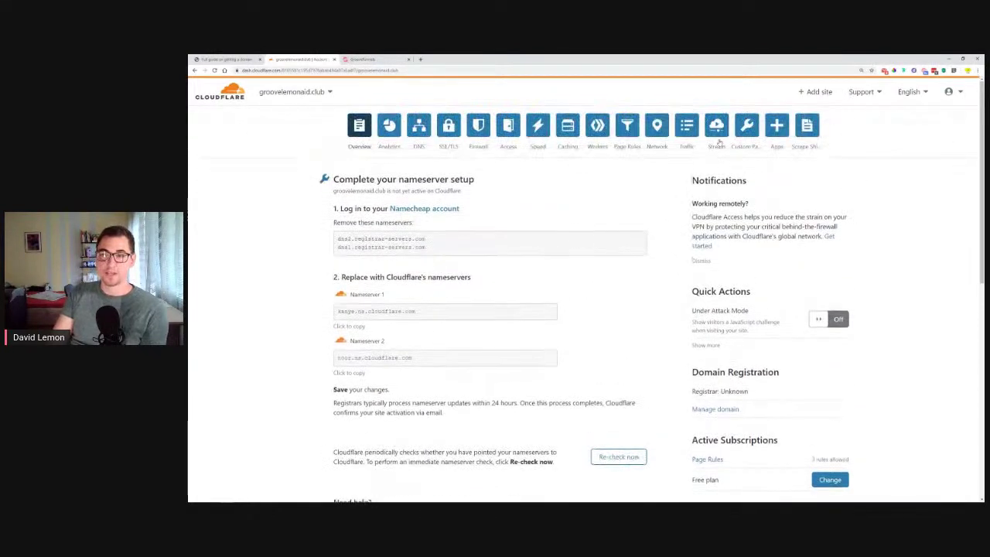
Check the inbox for Cloudflare's message about groovelemonaid.club and read its activation status.
left_click(884, 70)
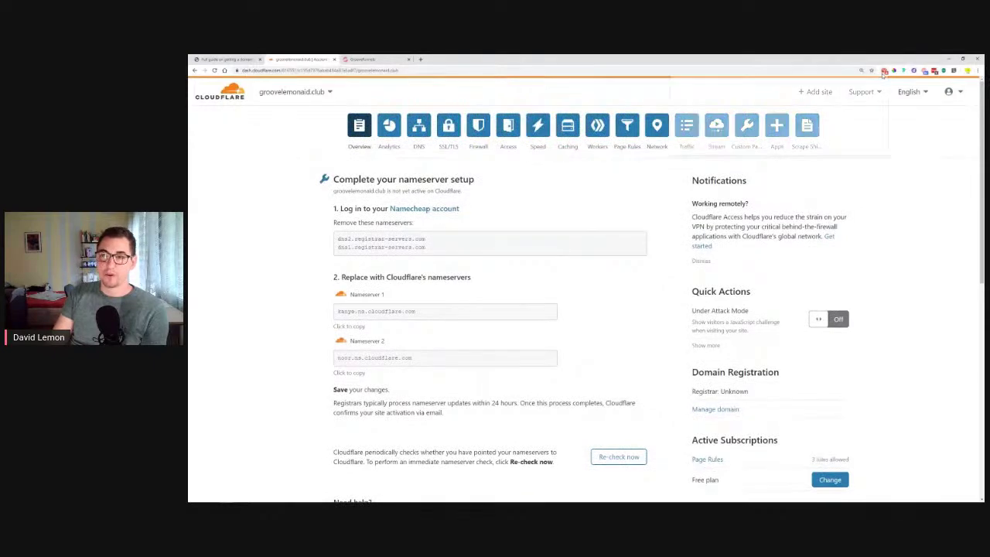
left_click(742, 129)
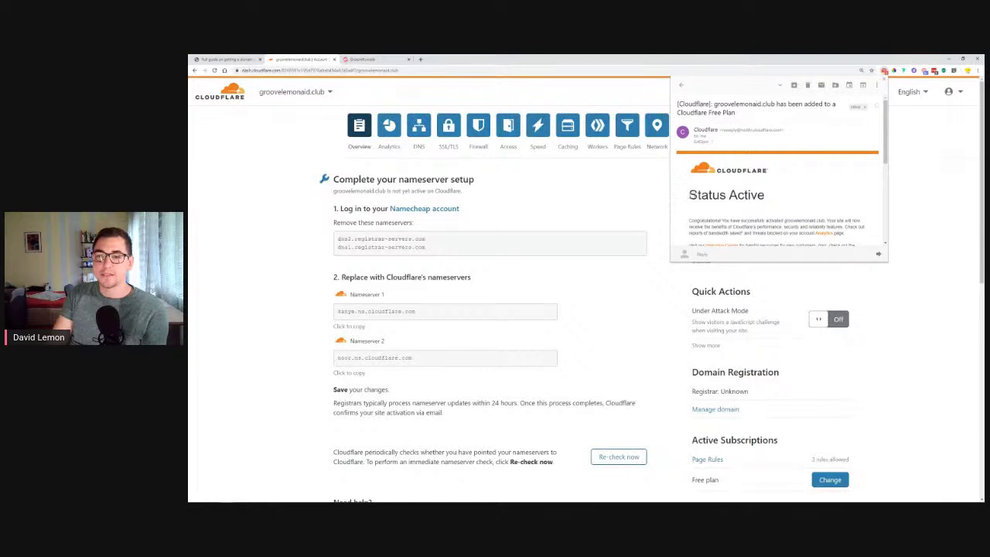
left_click_drag(689, 194, 770, 194)
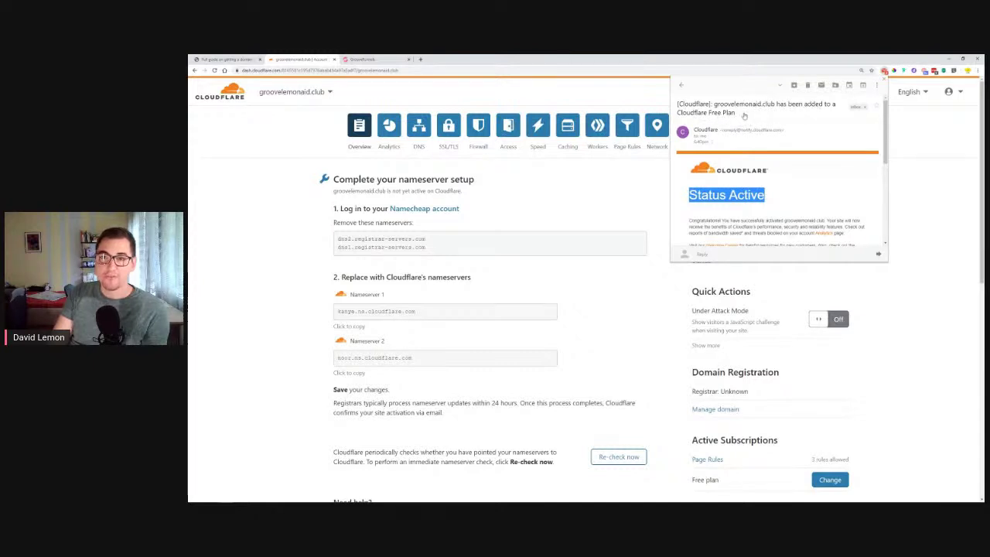
left_click(609, 219)
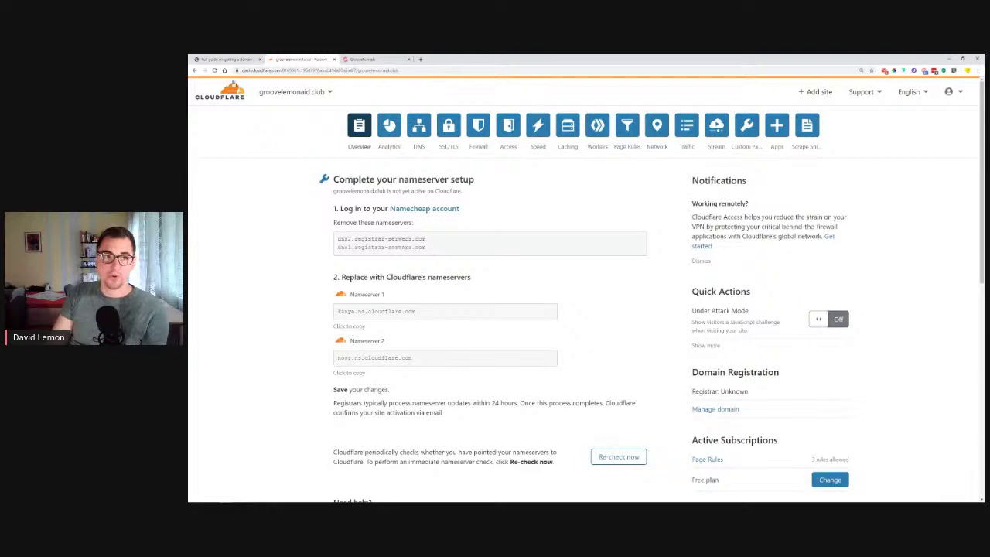
Reload the domain overview and check Cloudflare's protection status for the site.
left_click(215, 70)
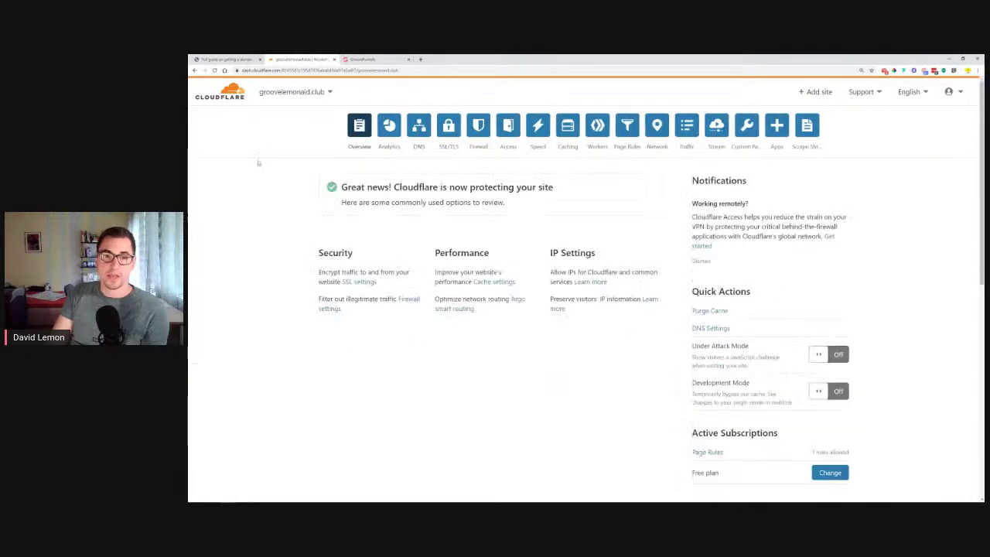
left_click_drag(340, 187, 555, 189)
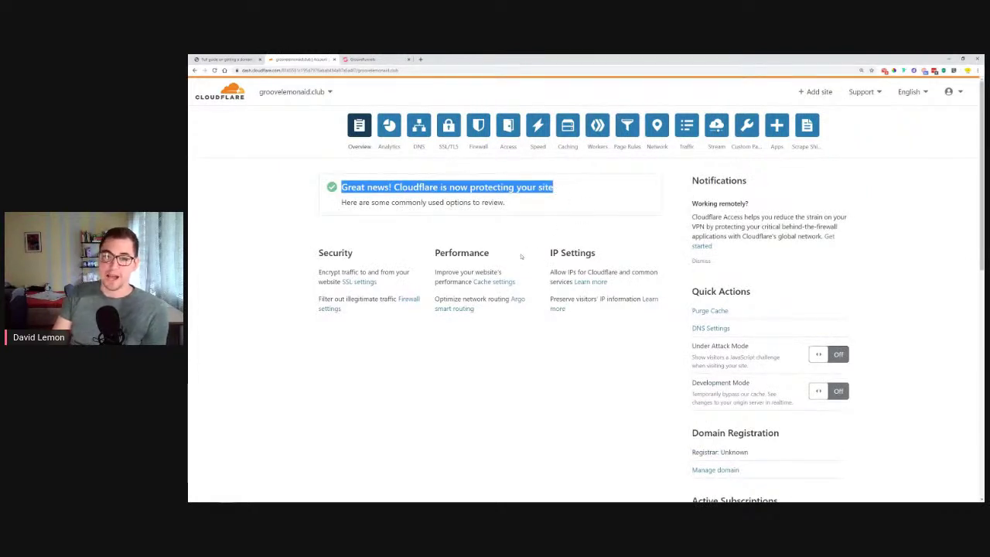
left_click(597, 210)
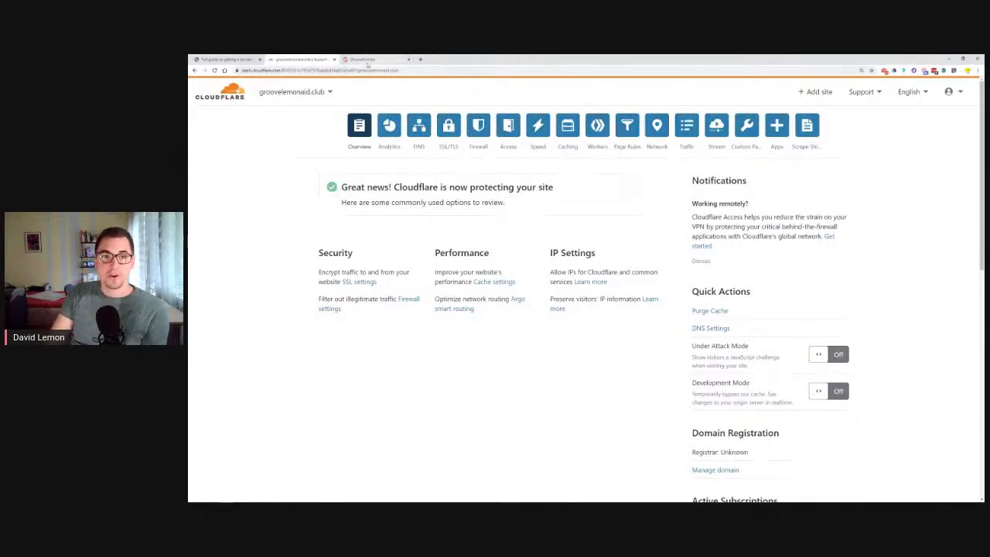
Switch to the GroovePages editor, enable publishing on your own domain with groovelemonaid.club, and publish the site.
left_click(365, 59)
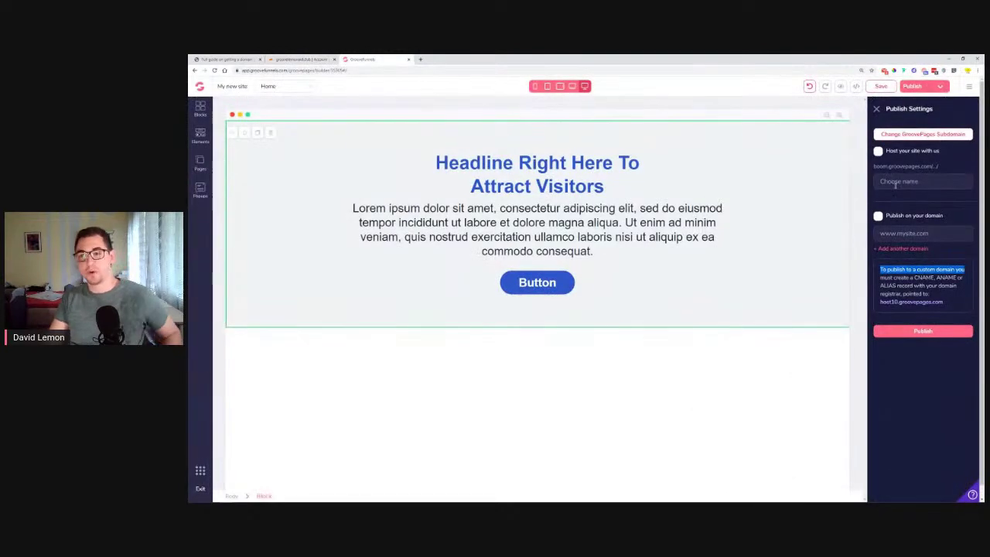
left_click(921, 234)
type("groovelemonaid.club")
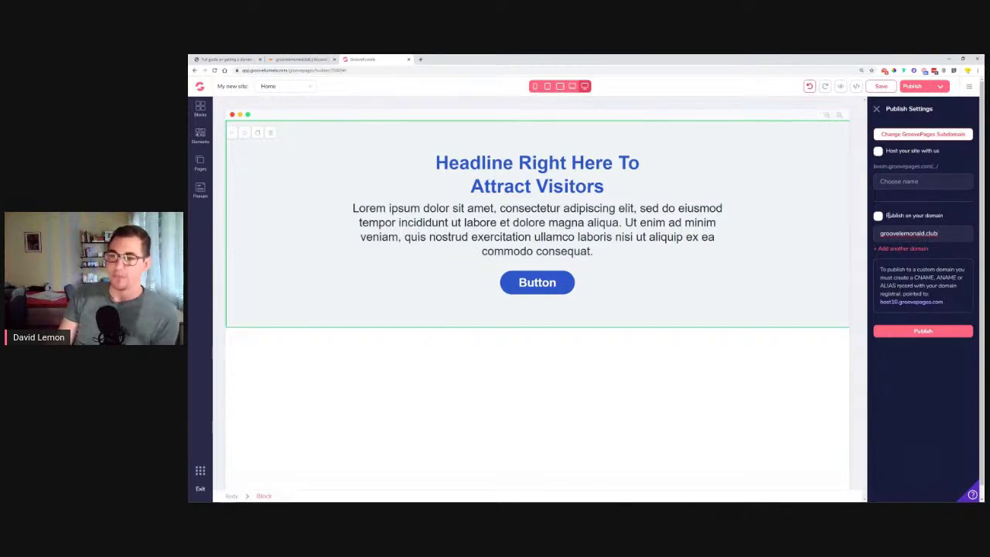
left_click(877, 216)
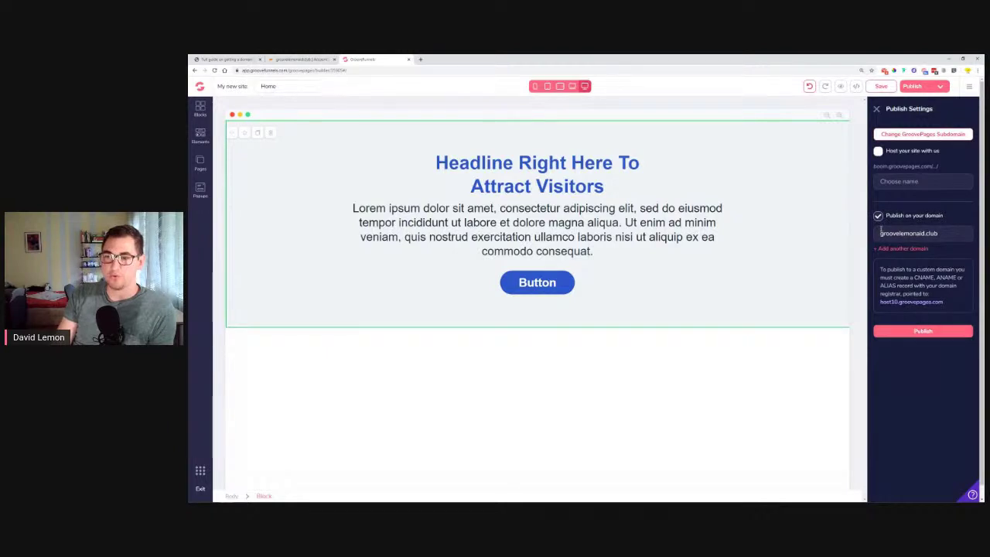
left_click(929, 333)
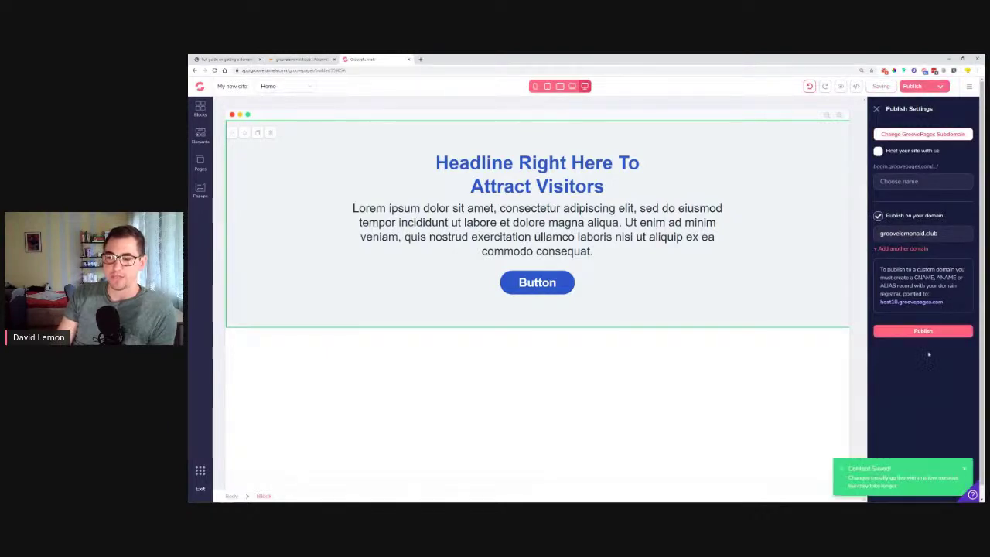
mouse_move(852, 486)
left_mouse_down()
mouse_move(907, 479)
mouse_move(906, 490)
mouse_move(869, 486)
left_mouse_up()
left_click(869, 486)
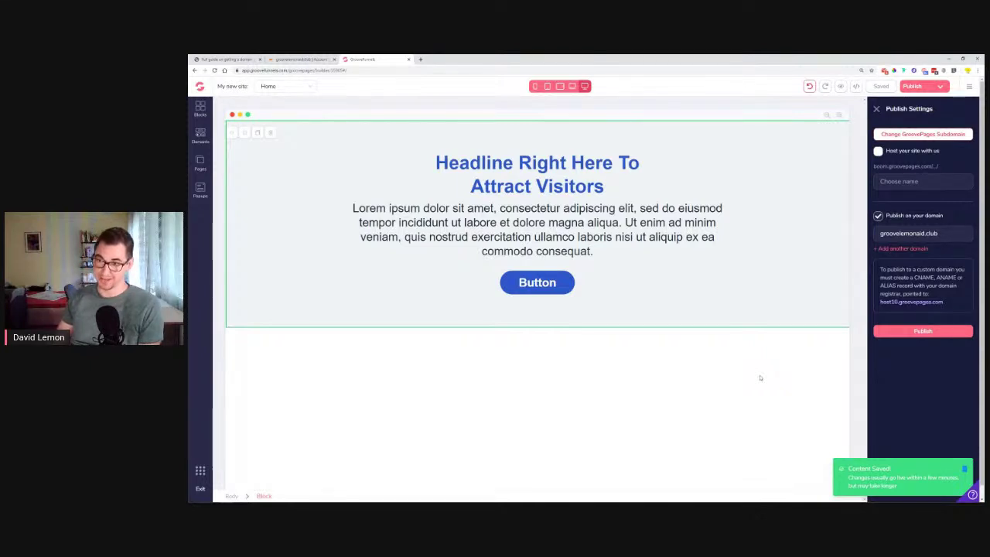
Open the published groovelemonaid.club site from the domain setting and enlarge the page for viewing.
double_click(917, 232)
right_click(916, 233)
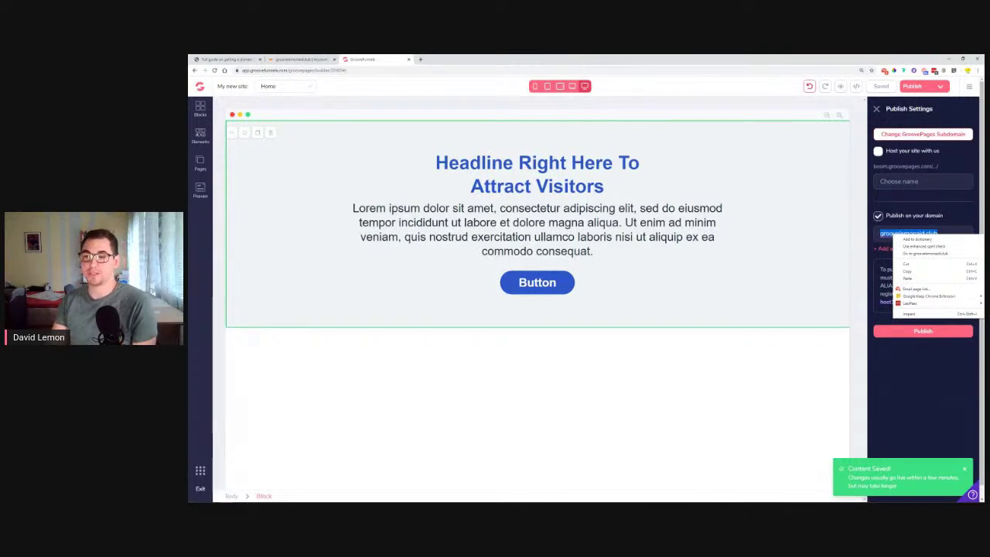
left_click(918, 254)
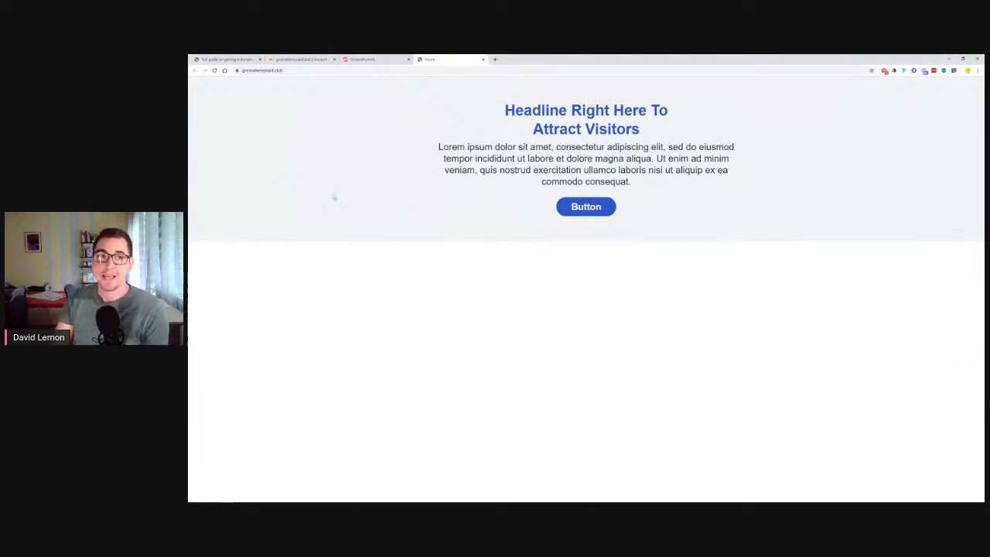
key("ctrl+plus")
key("ctrl+plus")
key("ctrl+plus")
key("ctrl+plus")
key("ctrl+plus")
key("ctrl+plus")
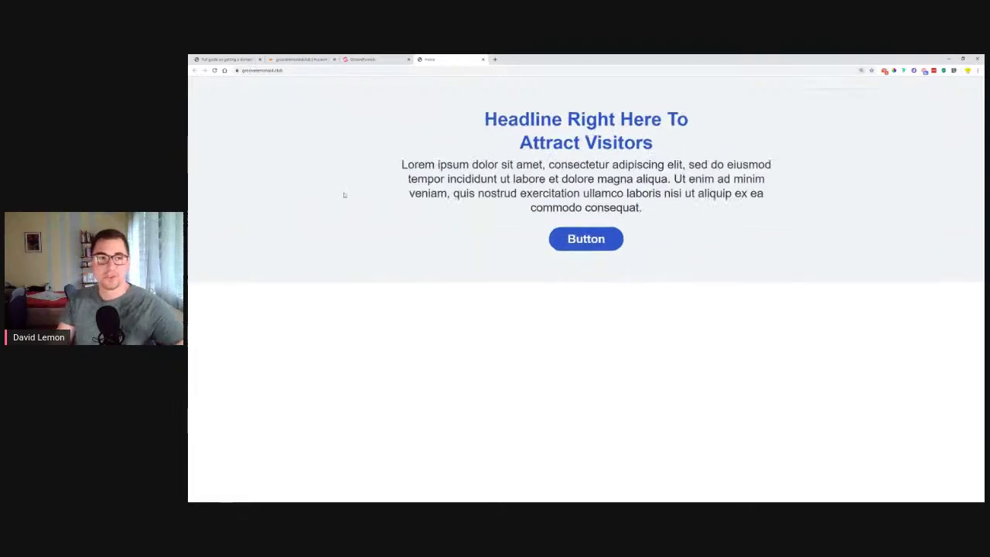
key("ctrl+minus")
key("ctrl+minus")
key("ctrl+minus")
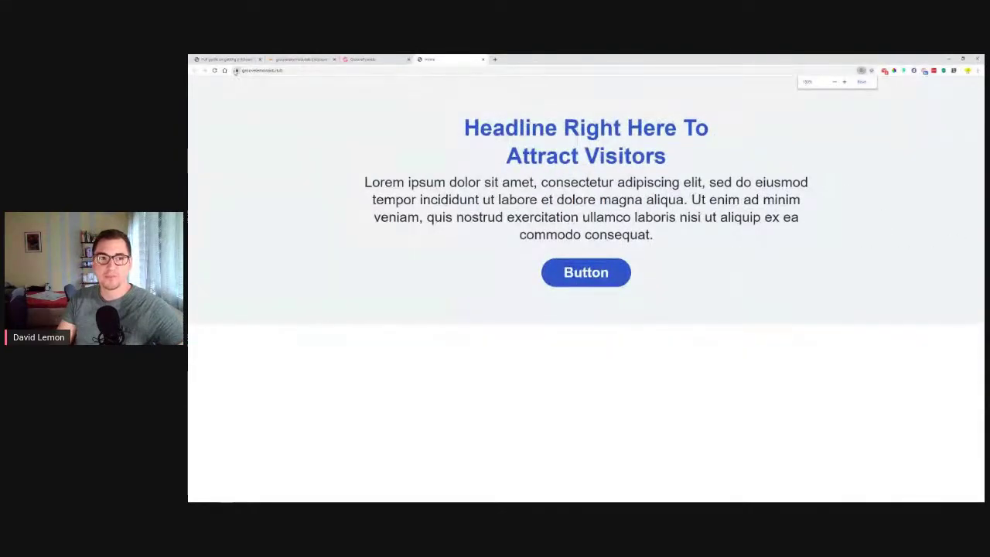
Inspect the published site's connection security details and address, and return to the guide's title image.
left_click(236, 70)
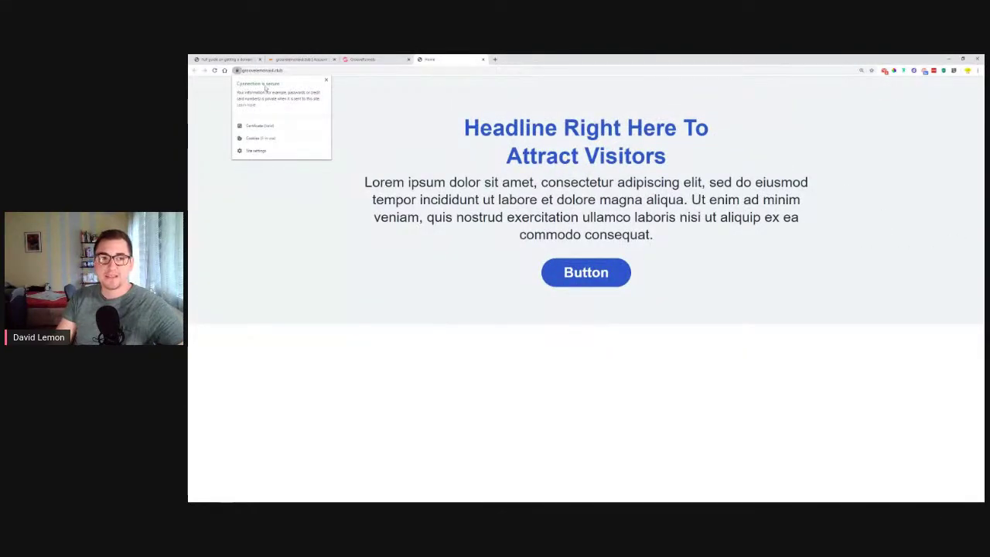
left_click_drag(242, 70, 287, 77)
left_click(287, 109)
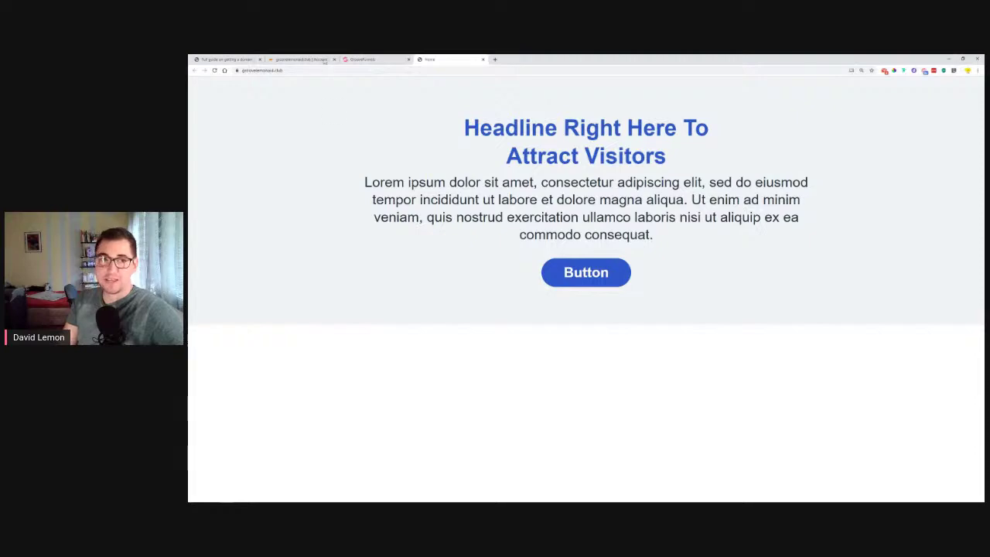
left_click(227, 59)
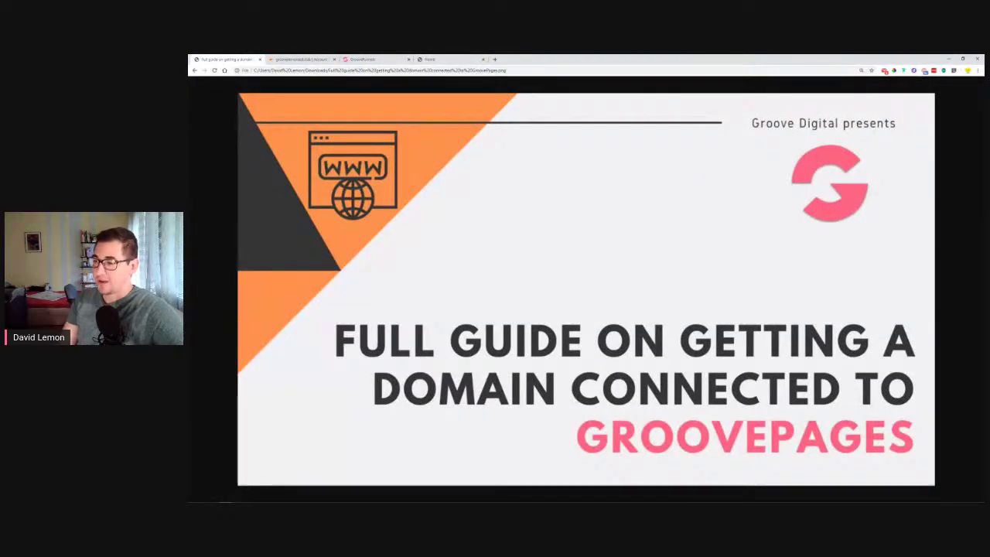